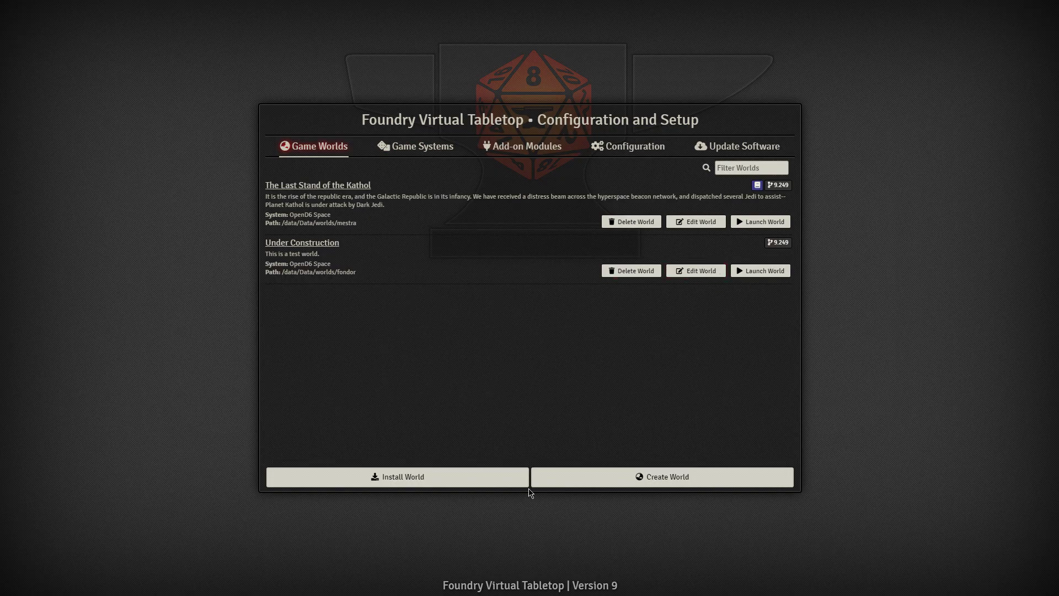
Start a new game world titled "Demo World" that uses the OpenD6 Space game system
left_click(570, 479)
left_click(551, 175)
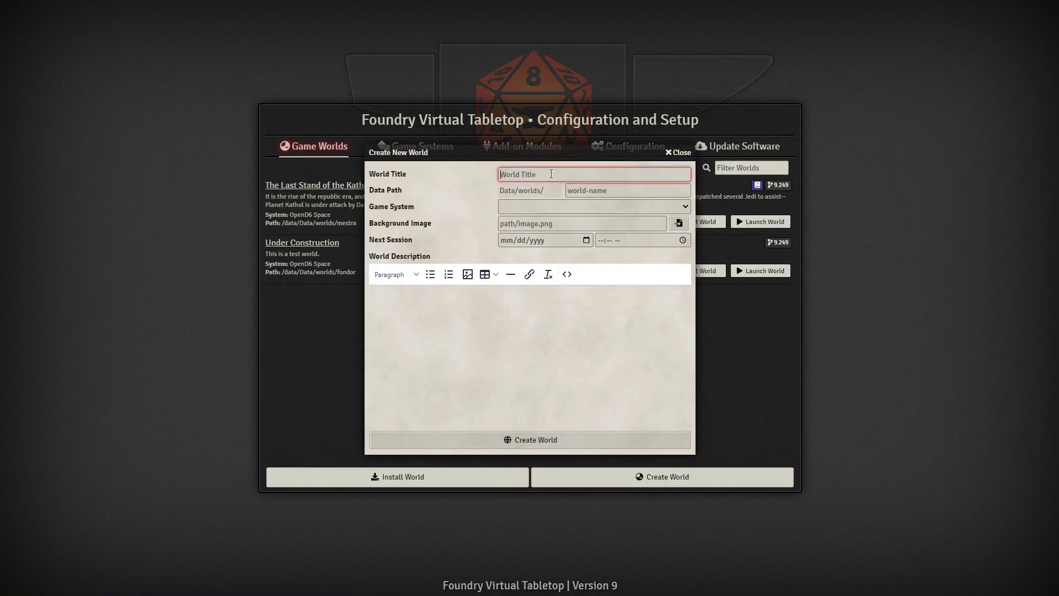
type("Demo World")
left_click(557, 210)
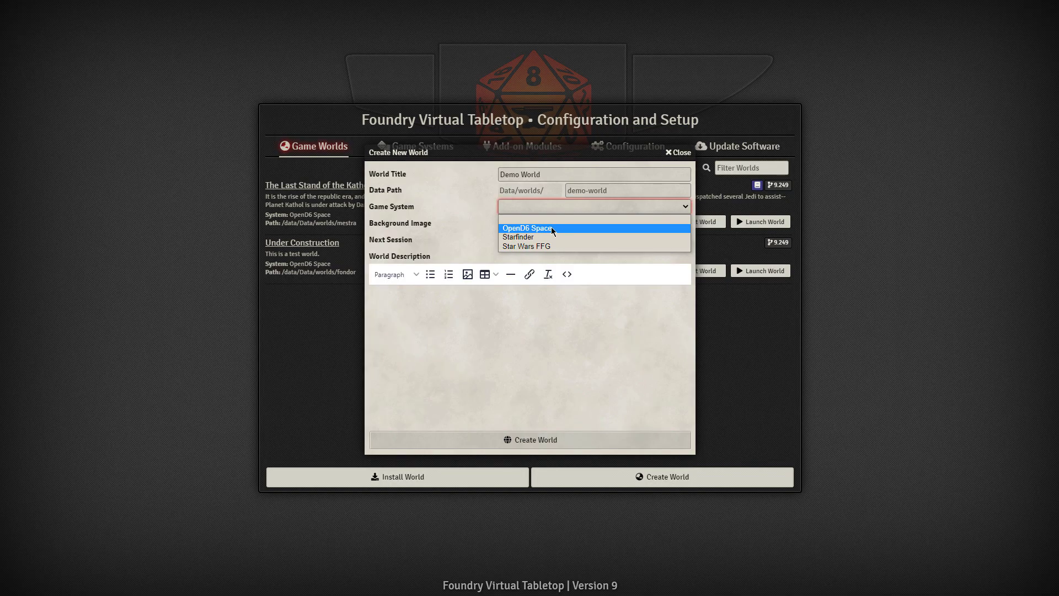
left_click(551, 228)
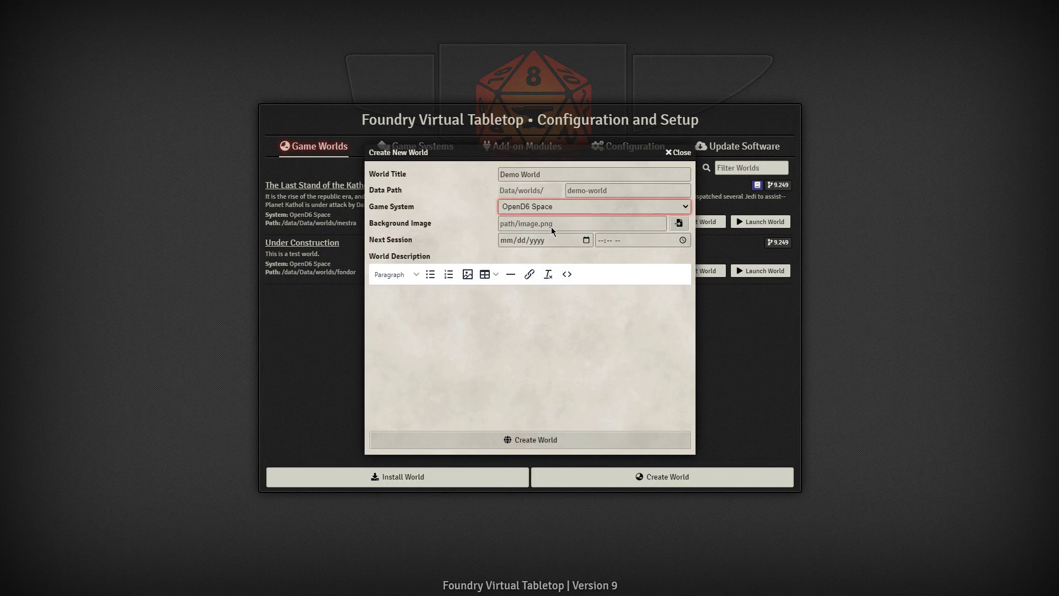
Set the new world's background image to purple-nebulae.jpg from the art folder
left_click(680, 224)
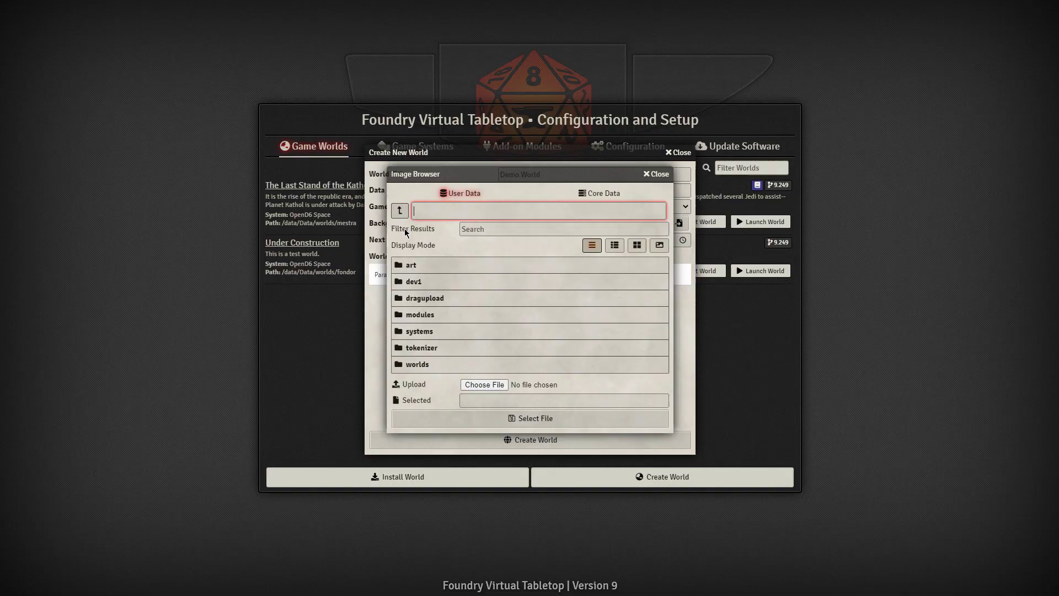
left_click(418, 267)
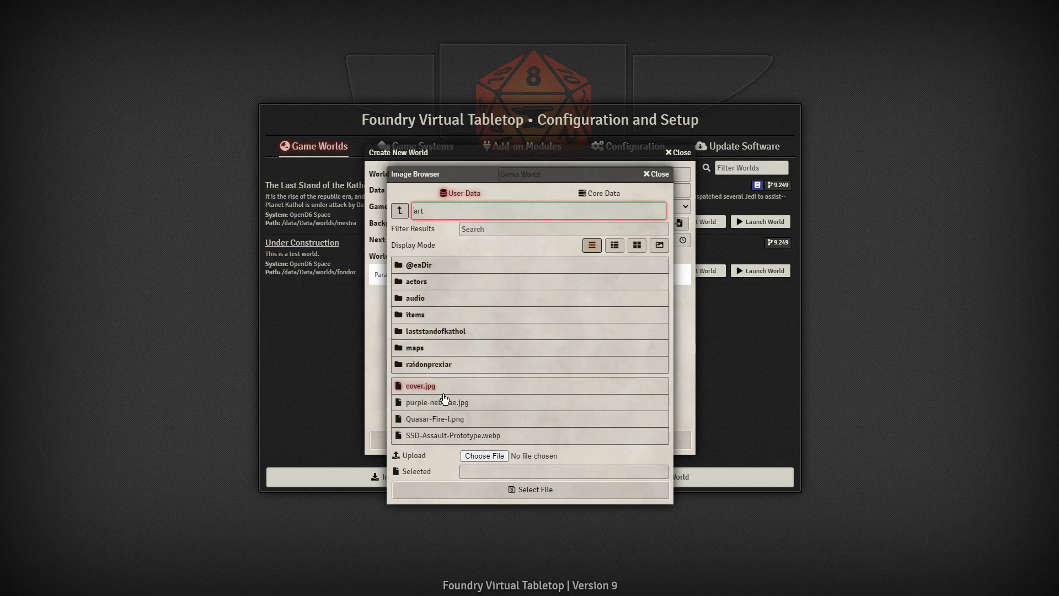
left_click(454, 407)
left_click(530, 490)
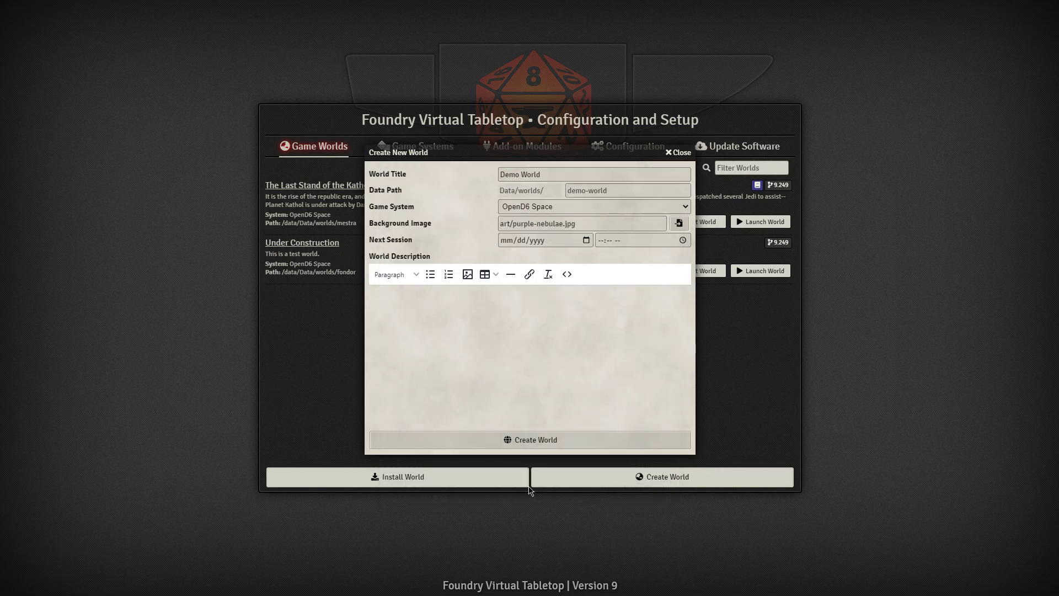
Enter the world description "Sample text for your players" and create the world
left_click(464, 321)
type("Sampe")
type("e text for your players")
left_click(556, 438)
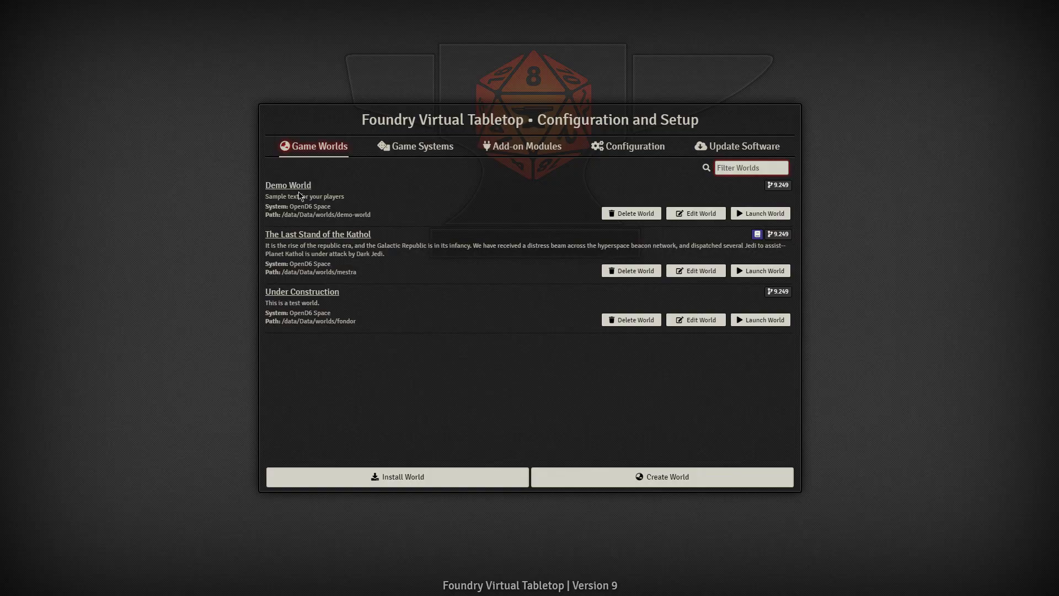
Launch Demo World and join its game session as Gamemaster
left_click(765, 214)
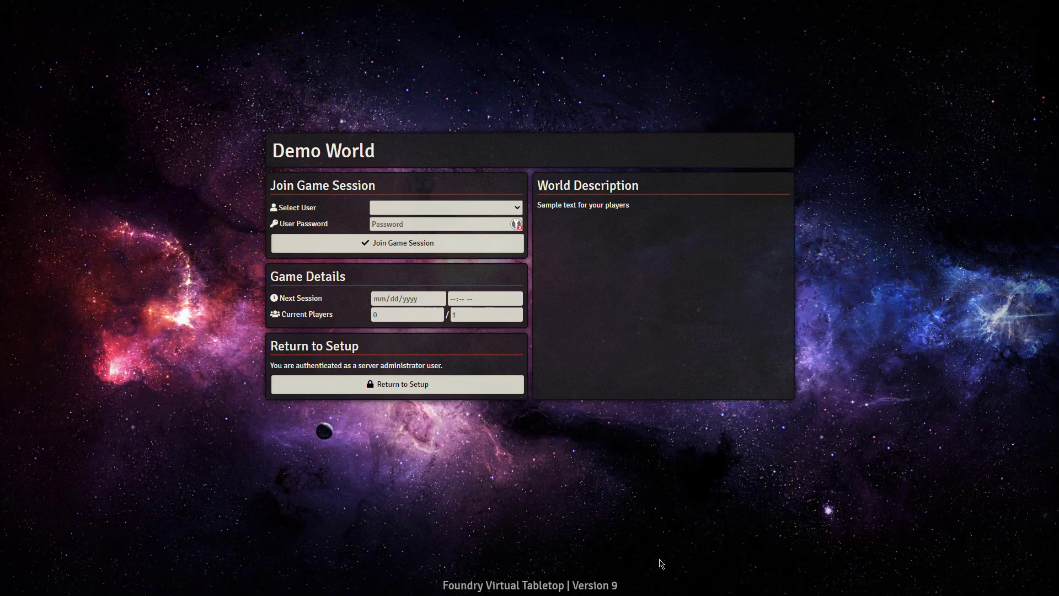
left_click(428, 211)
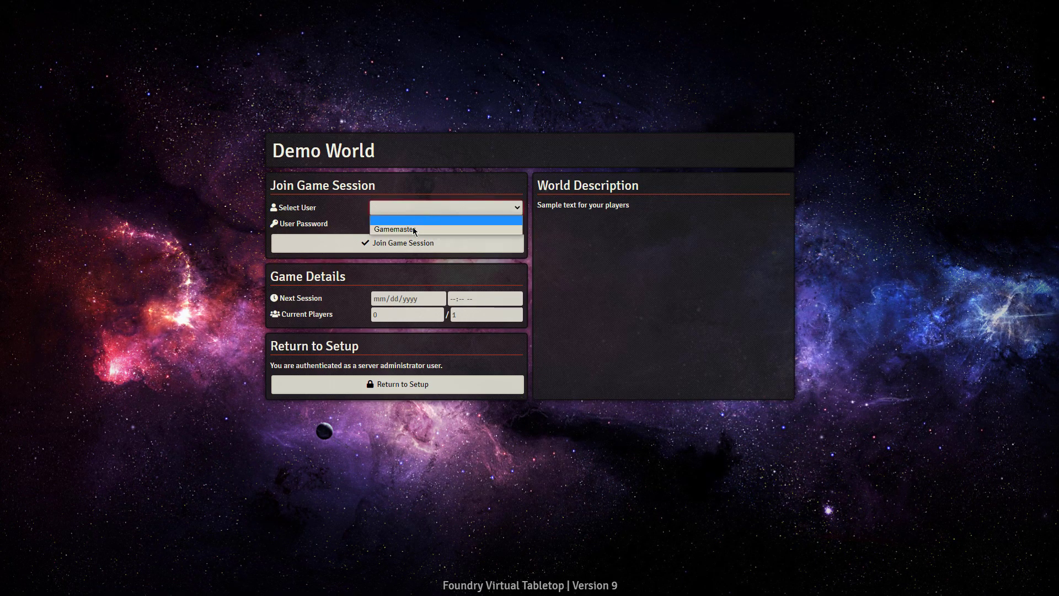
left_click(410, 231)
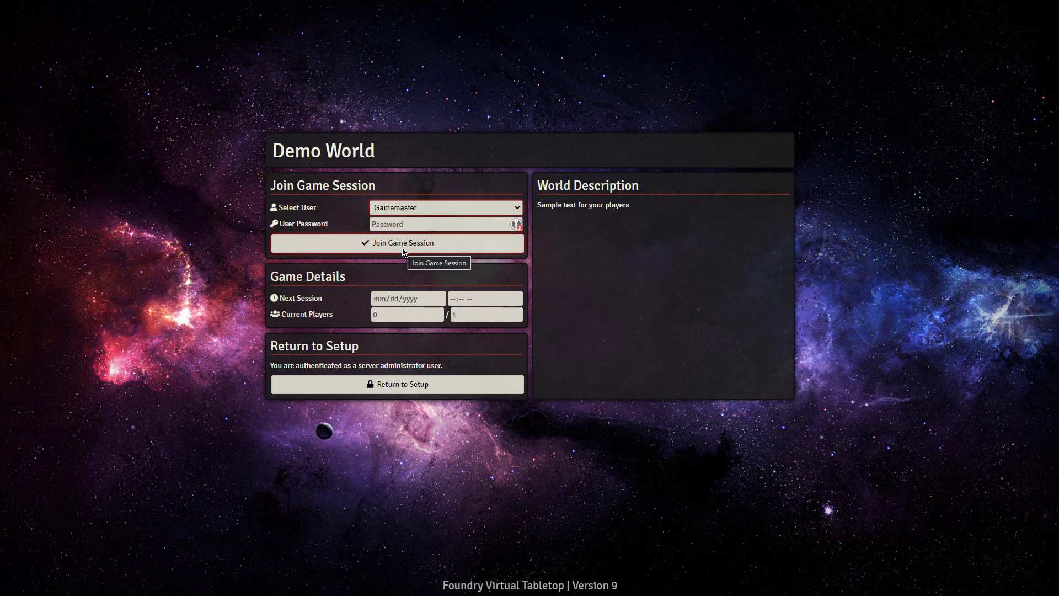
left_click(403, 246)
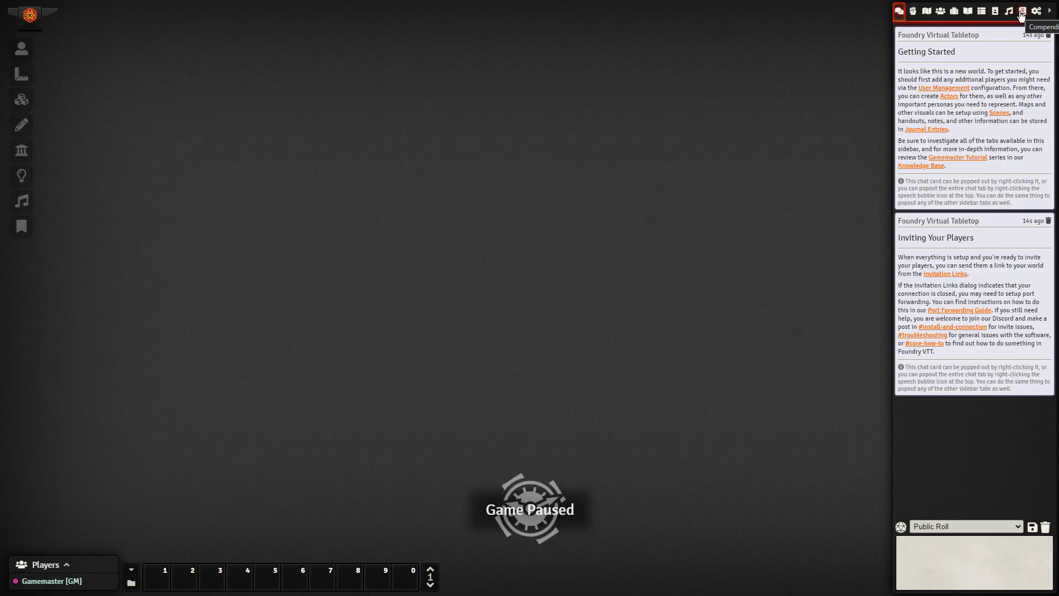
Filter the world's module list by "sheets" and enable the Star Wars Sheets for OpenD6 module
left_click(1037, 11)
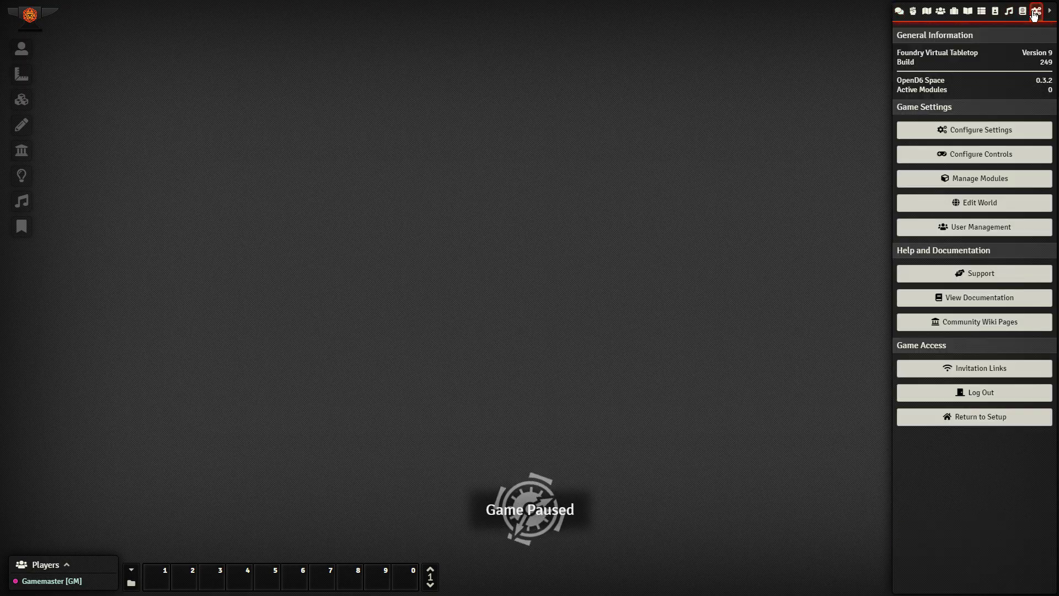
left_click(980, 179)
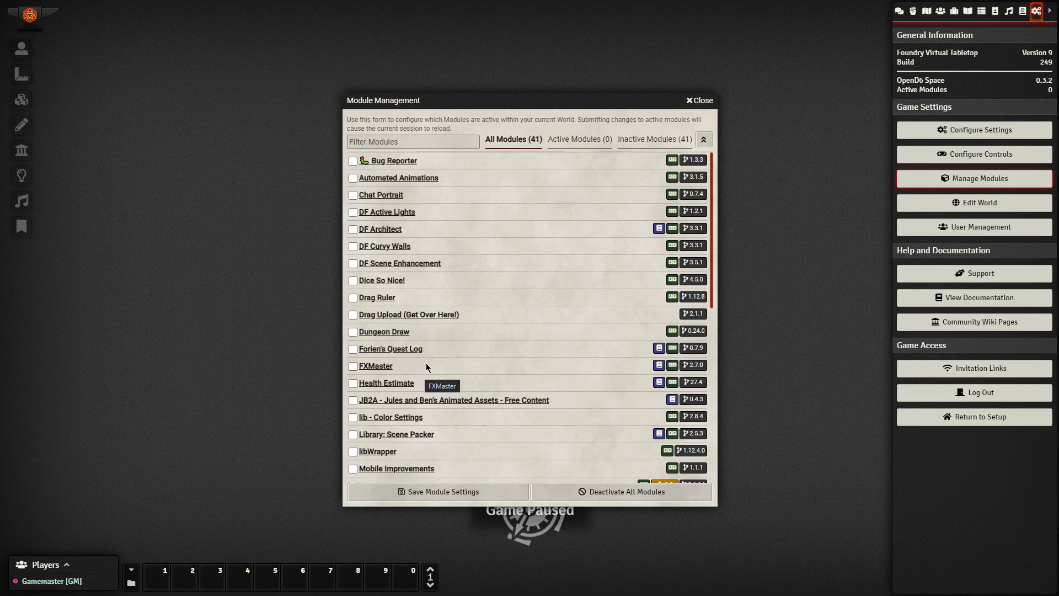
scroll(427, 367, "down", 8)
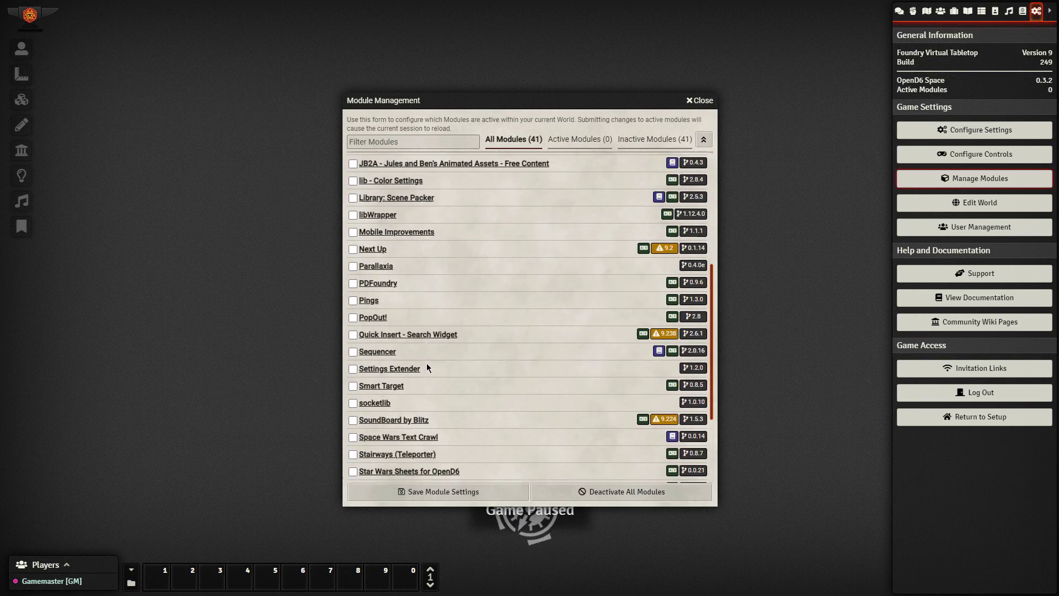
scroll(454, 204, "up", 4)
left_click(416, 141)
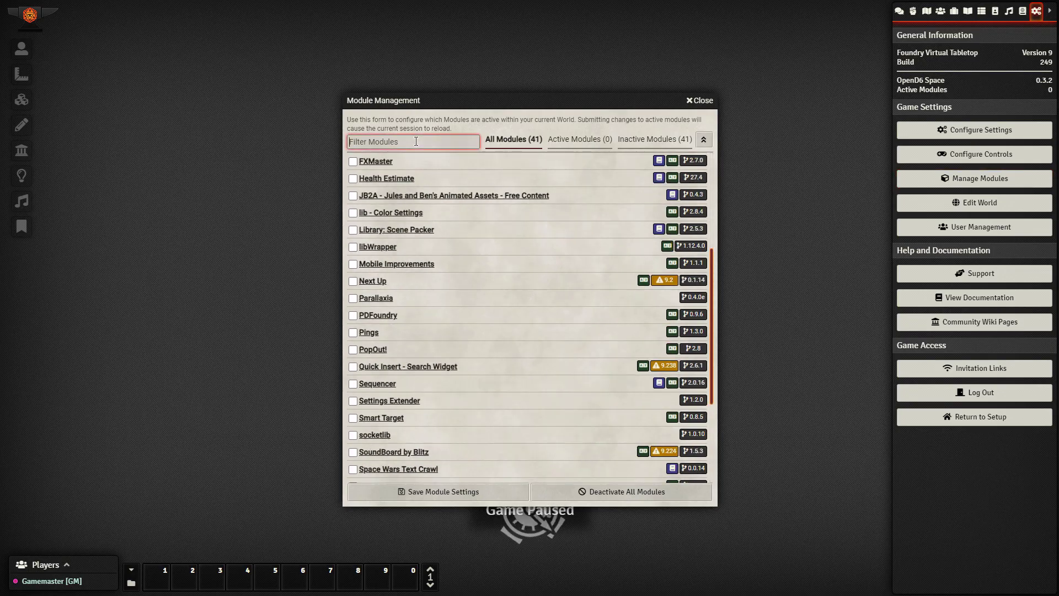
type("sheets")
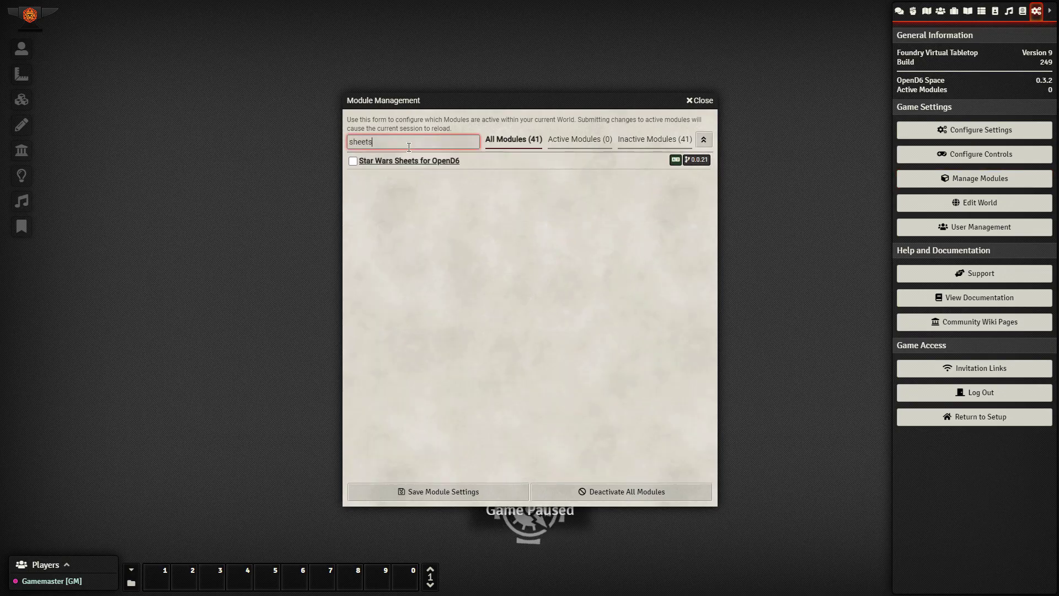
left_click(353, 162)
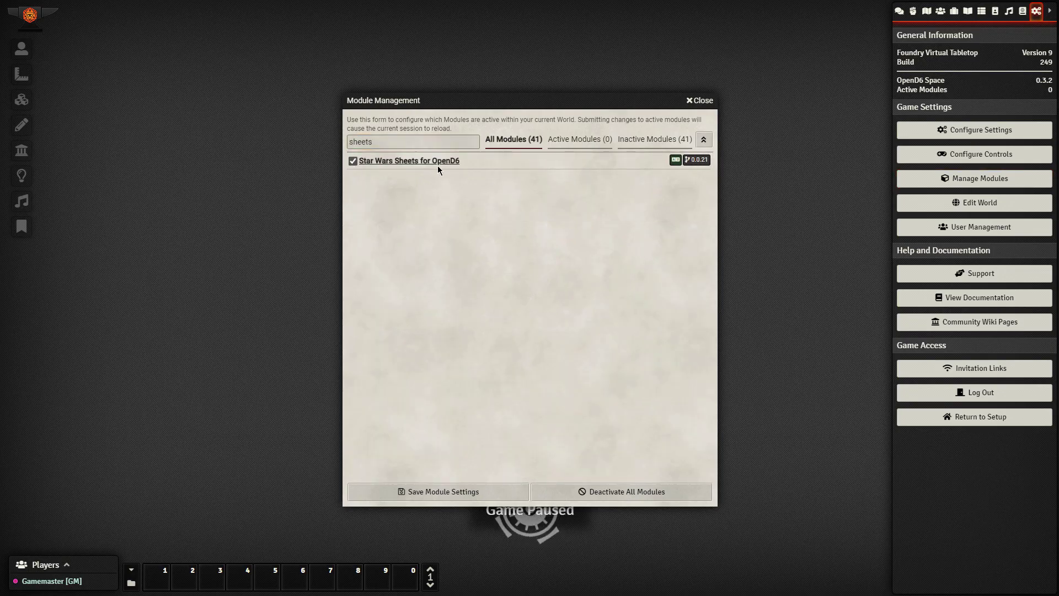
Filter the modules by "essen" and enable The Essential Companion to Star Wars D6 on OpenD6 Space, including its dependencies
double_click(406, 143)
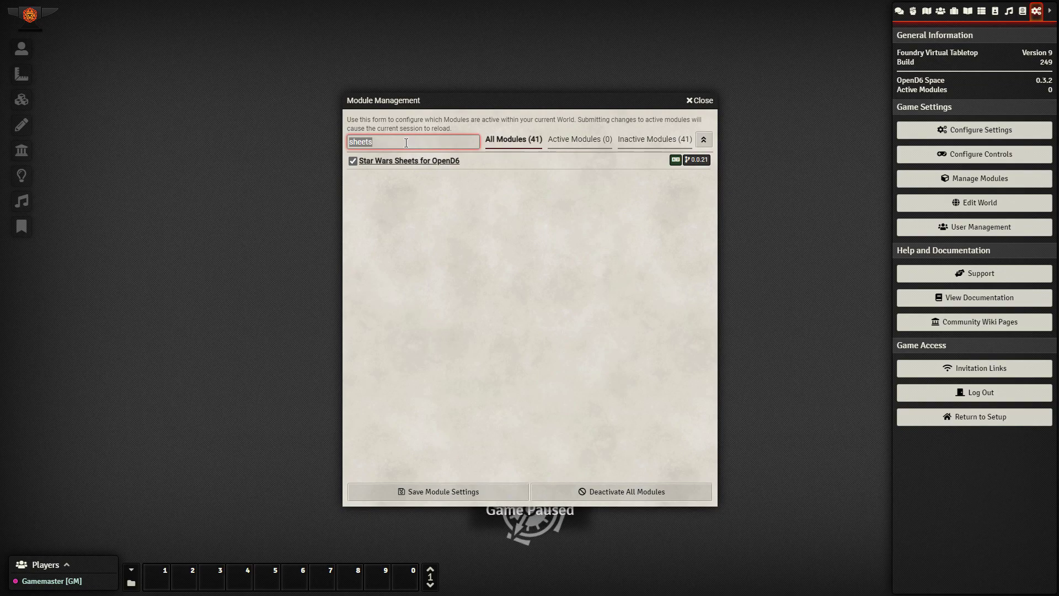
type("essen")
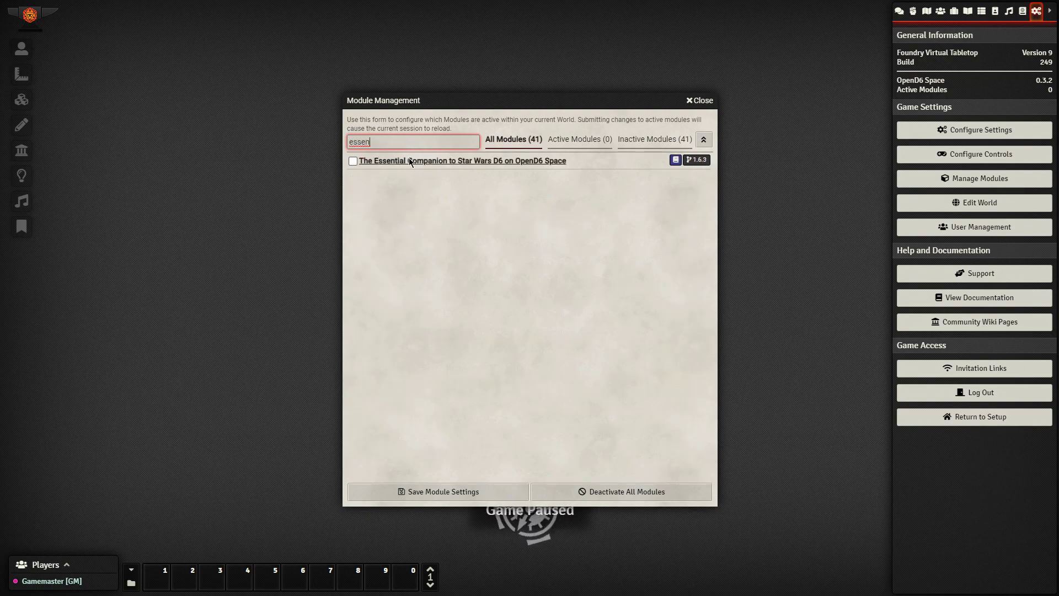
left_click(353, 161)
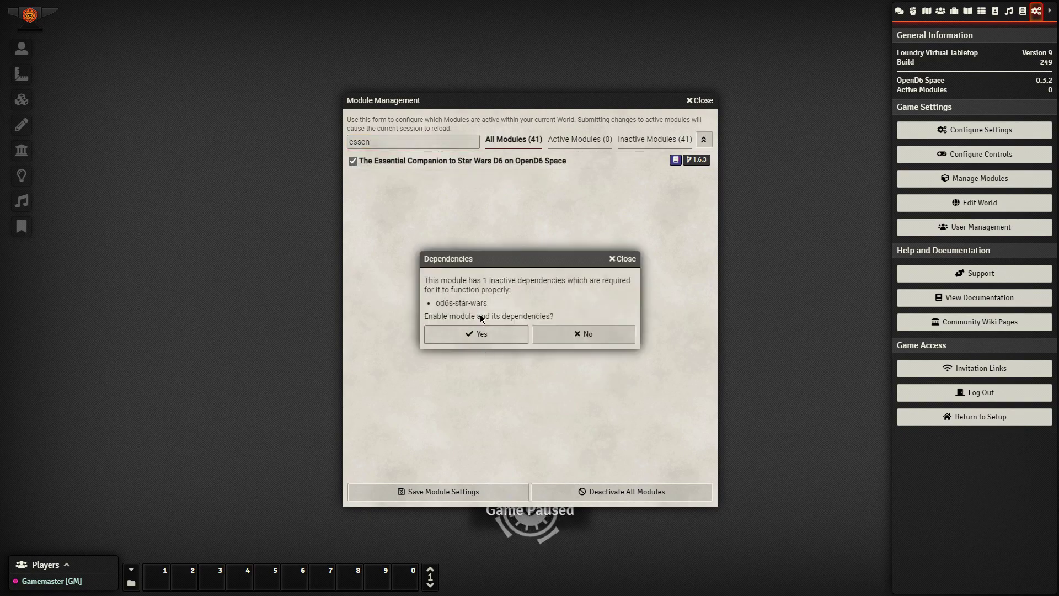
left_click(473, 335)
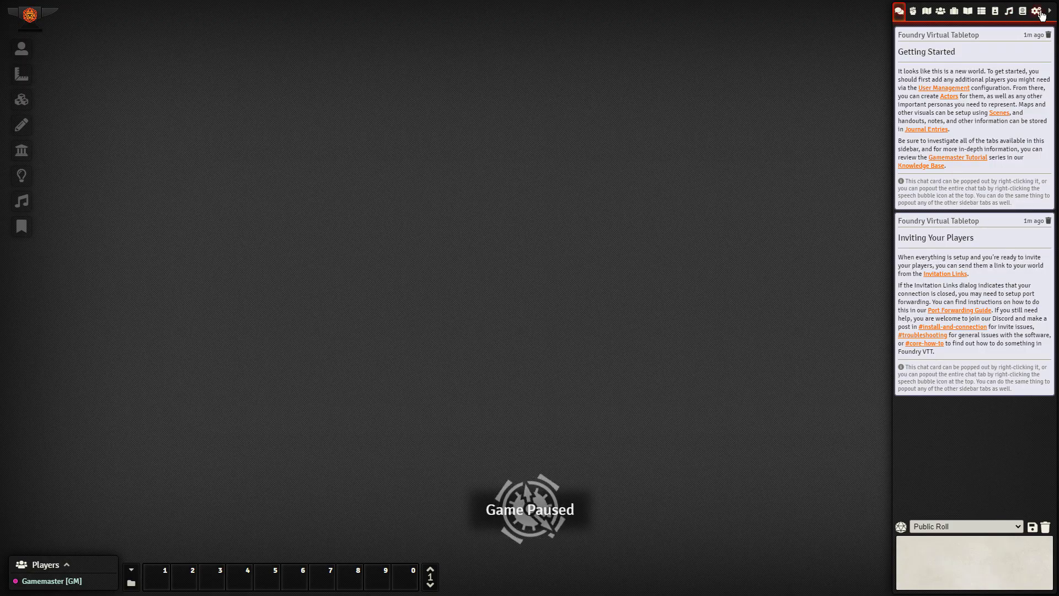
In the OpenD6 Space custom labels, set both the name and short name of Fate Points to "Force Points"
left_click(1041, 13)
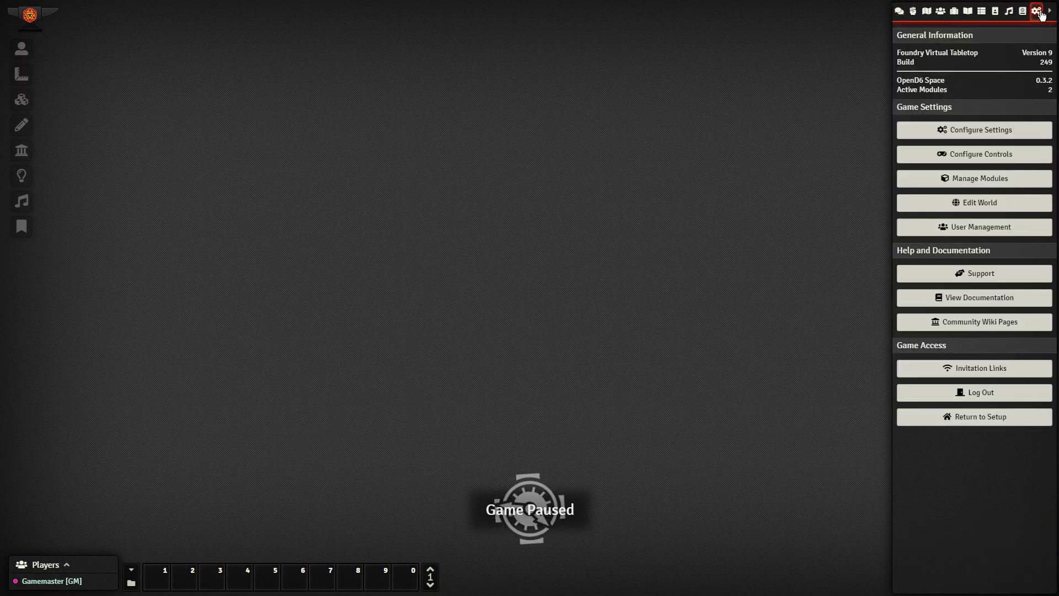
left_click(983, 132)
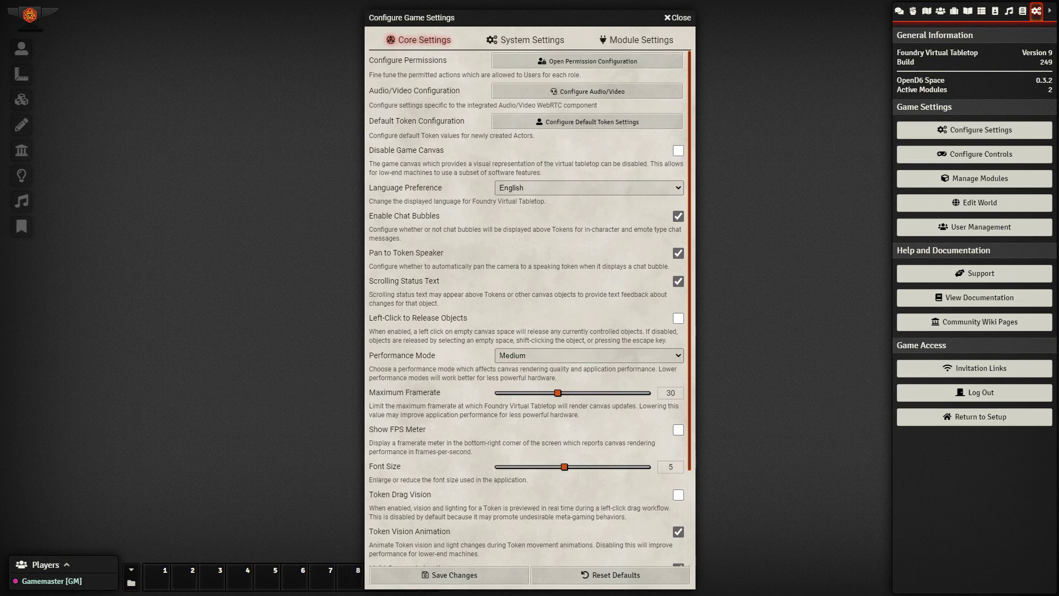
left_click(512, 43)
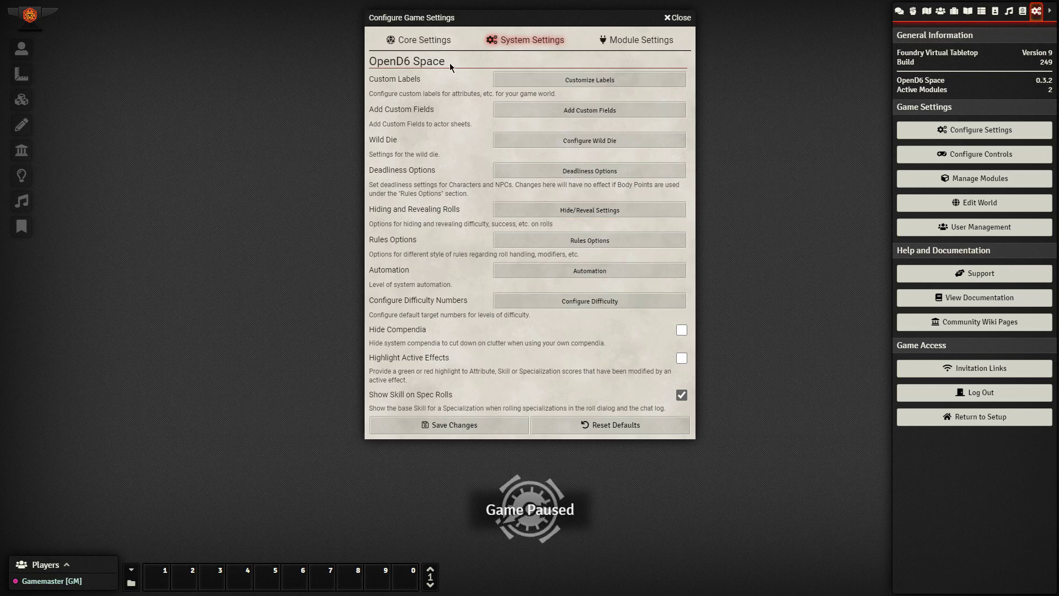
left_click(522, 88)
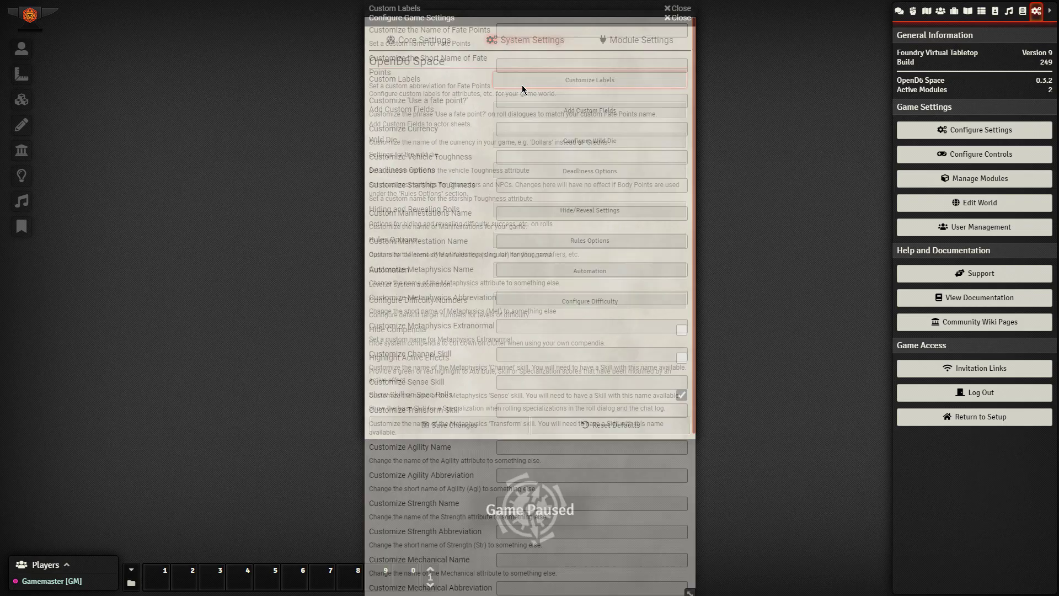
left_click(522, 26)
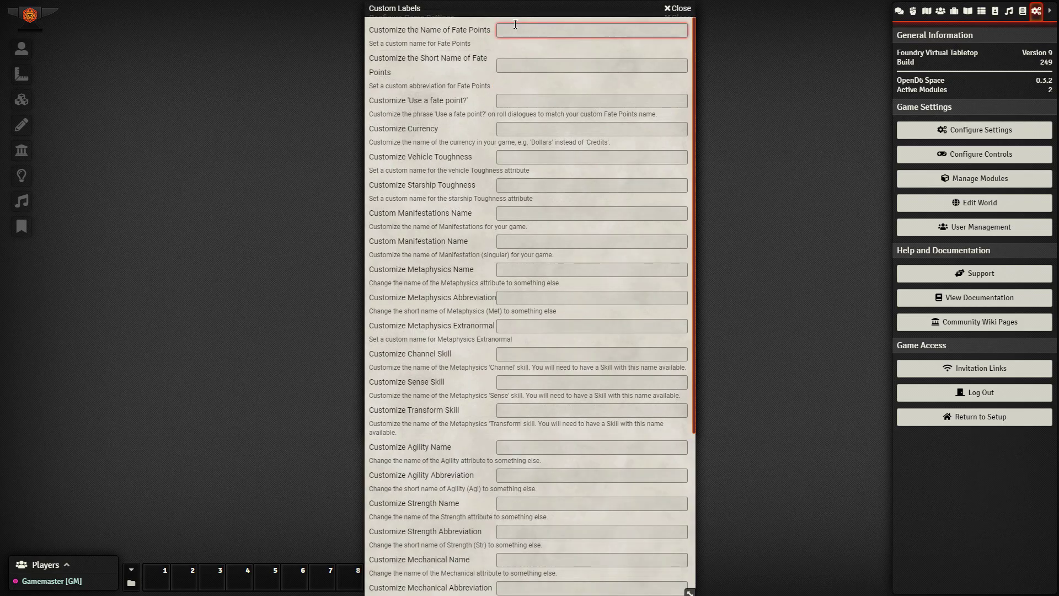
type("Force Points")
left_click(511, 62)
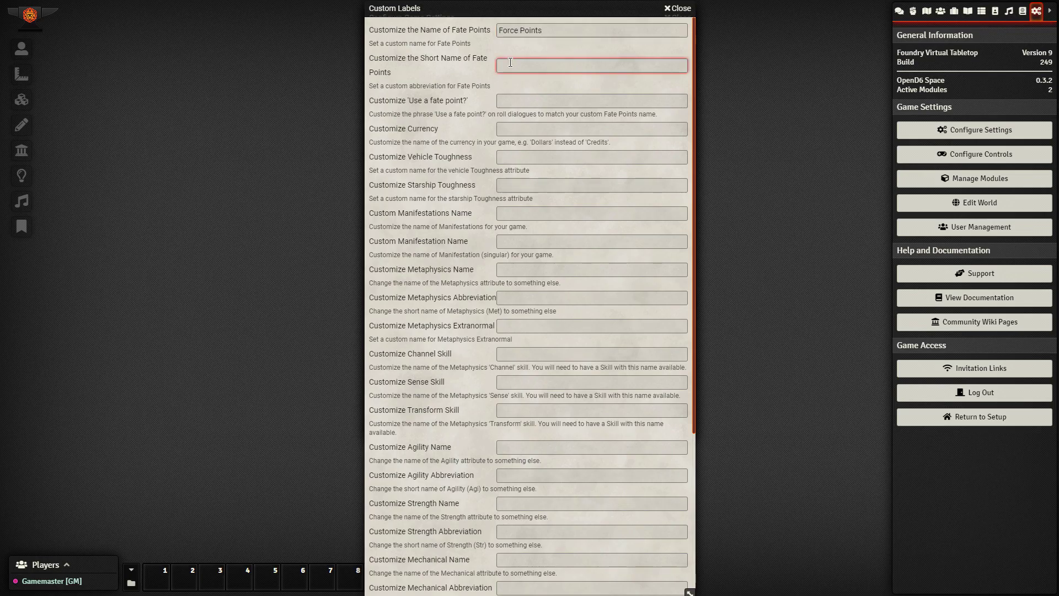
type("Force Points")
Set the fate point prompt label to "Use a force point?" and the currency label to "Credits"
left_click(544, 97)
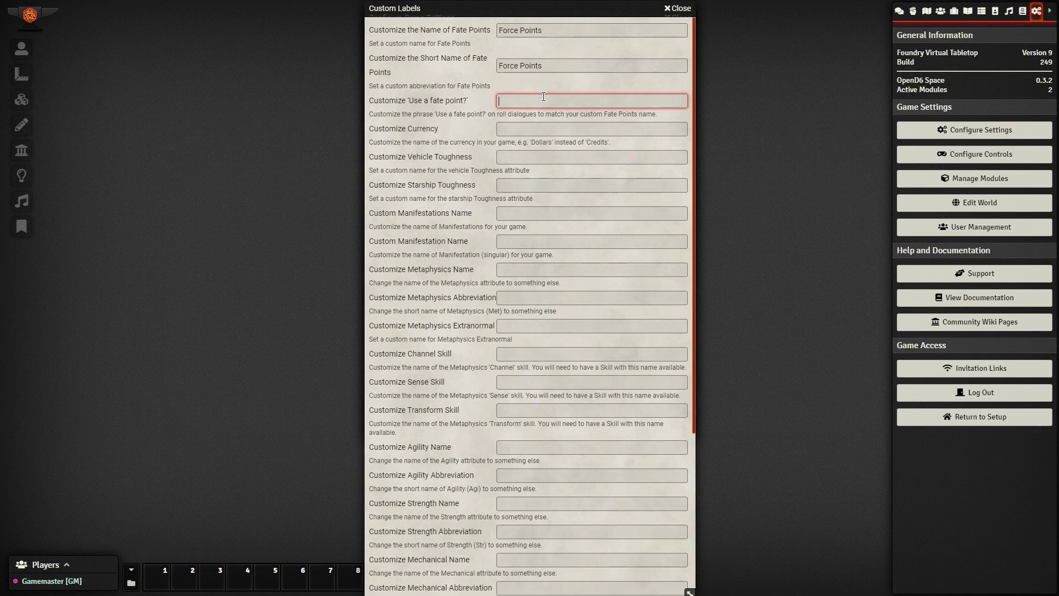
type("Uce ")
type("e a ")
type("force point")
type("?")
left_click(531, 128)
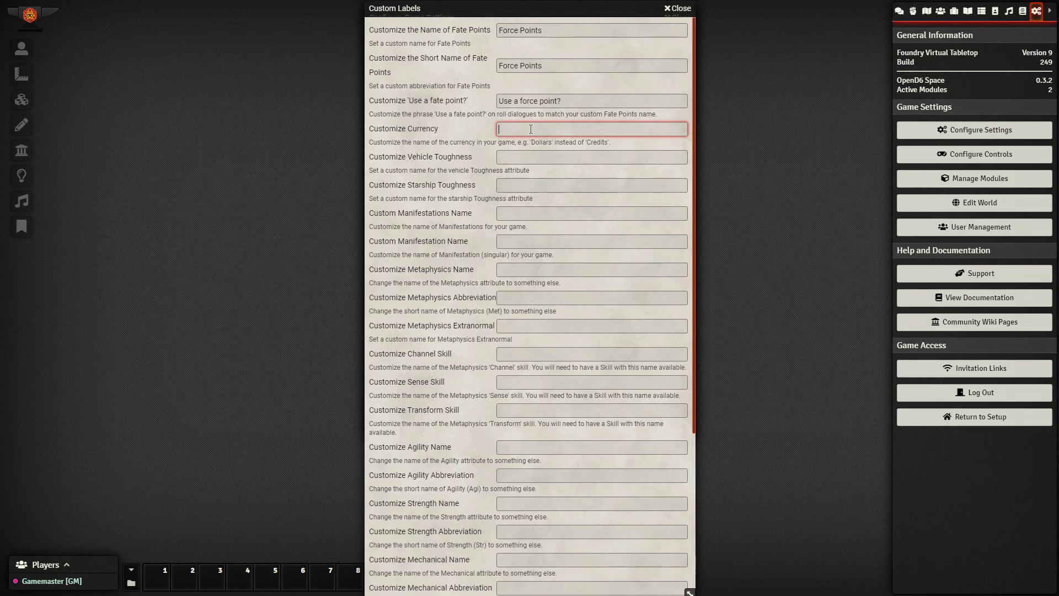
type("Credits")
Label the vehicle toughness "Body Strength" and the starship toughness "Hull"
left_click(528, 157)
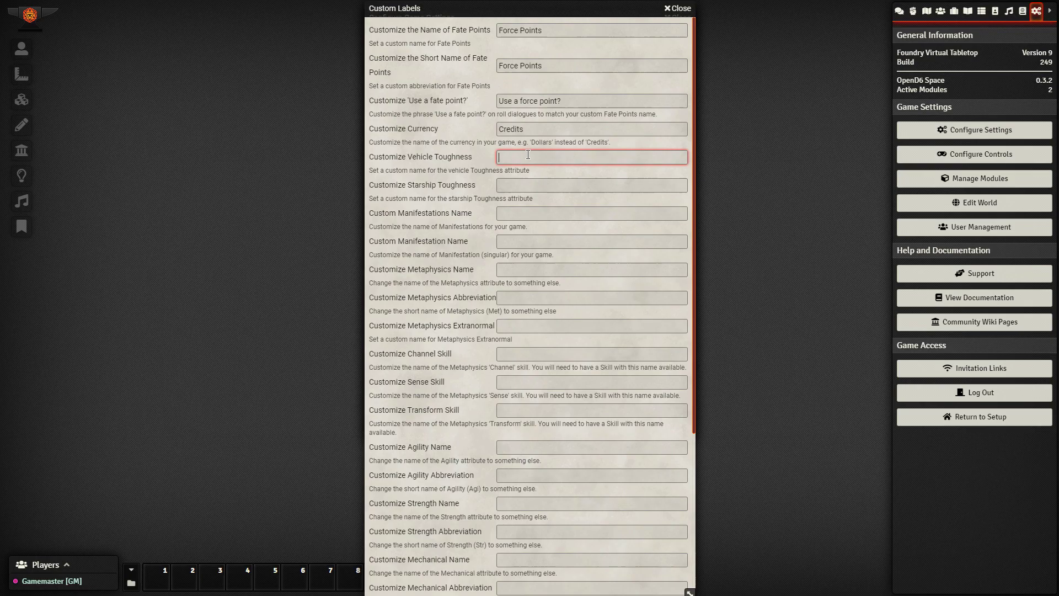
type("Hull")
double_click(517, 153)
type("Body Strength")
key("Tab")
type("Hull")
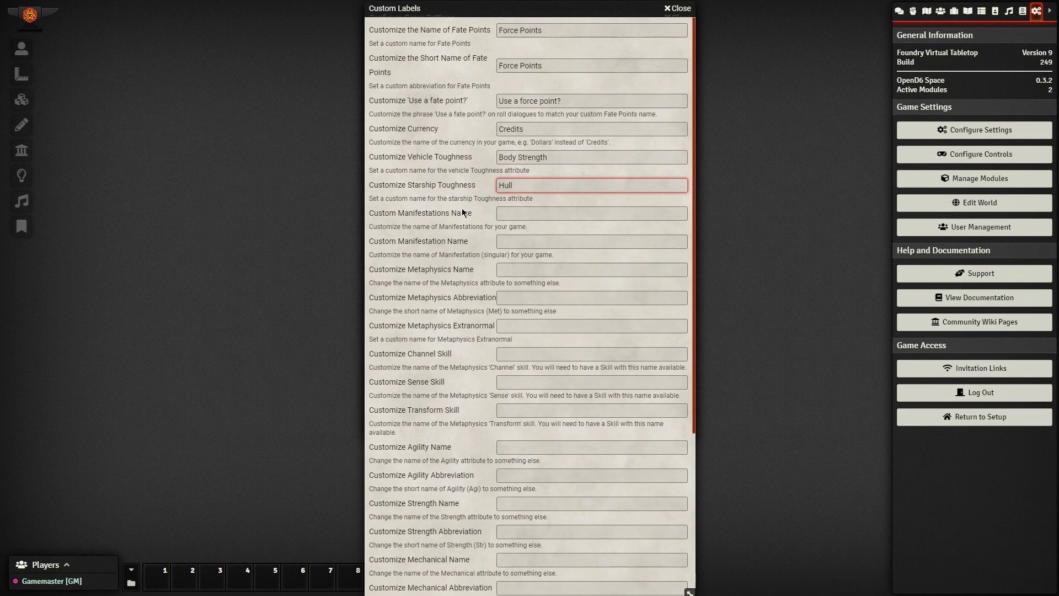
Set the custom Manifestations name to "Force Powers" and the singular Manifestation name to "Force Power"
left_click(486, 219)
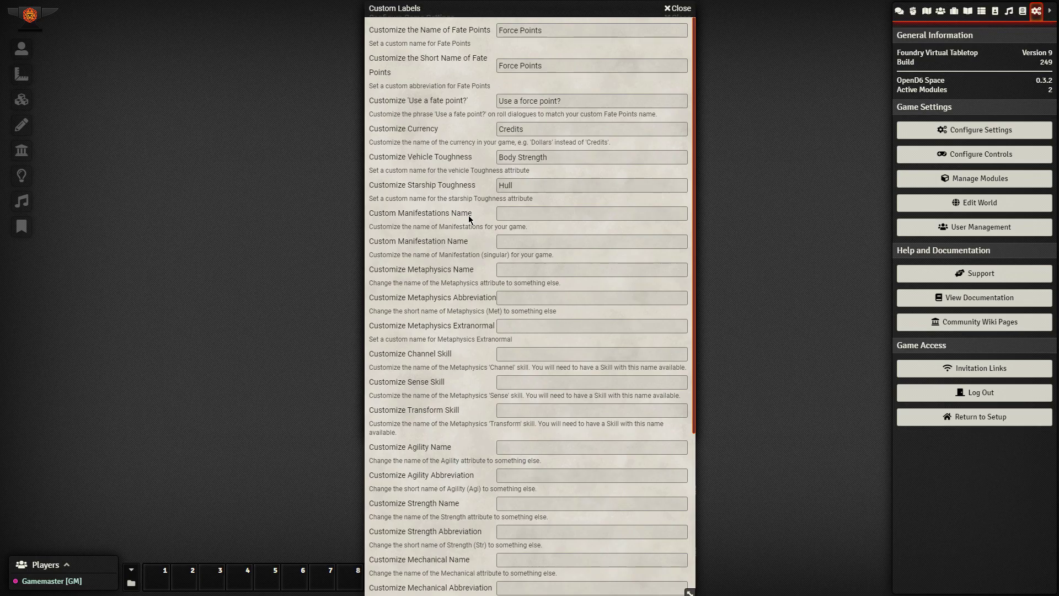
left_click(516, 214)
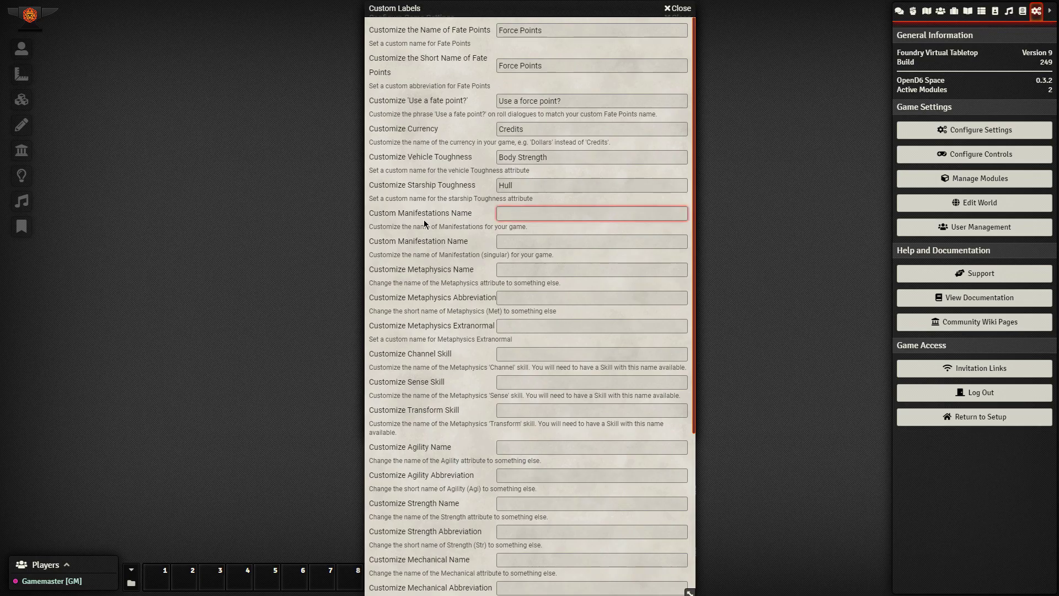
type("Force Powers")
key("Tab")
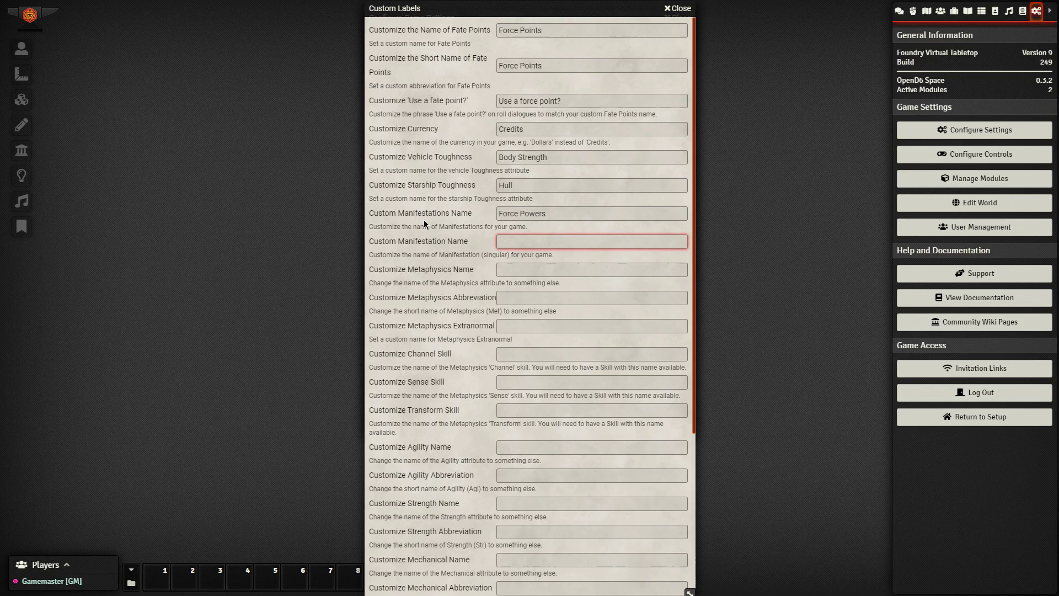
type("Force Power")
key("Tab")
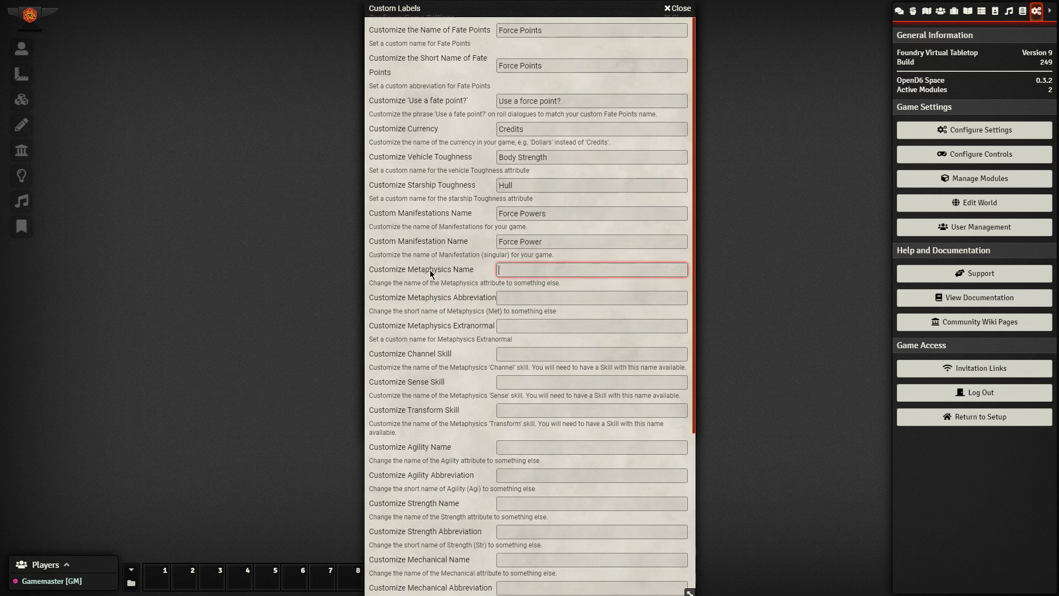
Set the custom Metaphysics name and abbreviation to "The Force" and the Metaphysics Extranormal label to "Force Sensitive"
type("The Force")
left_click(527, 300)
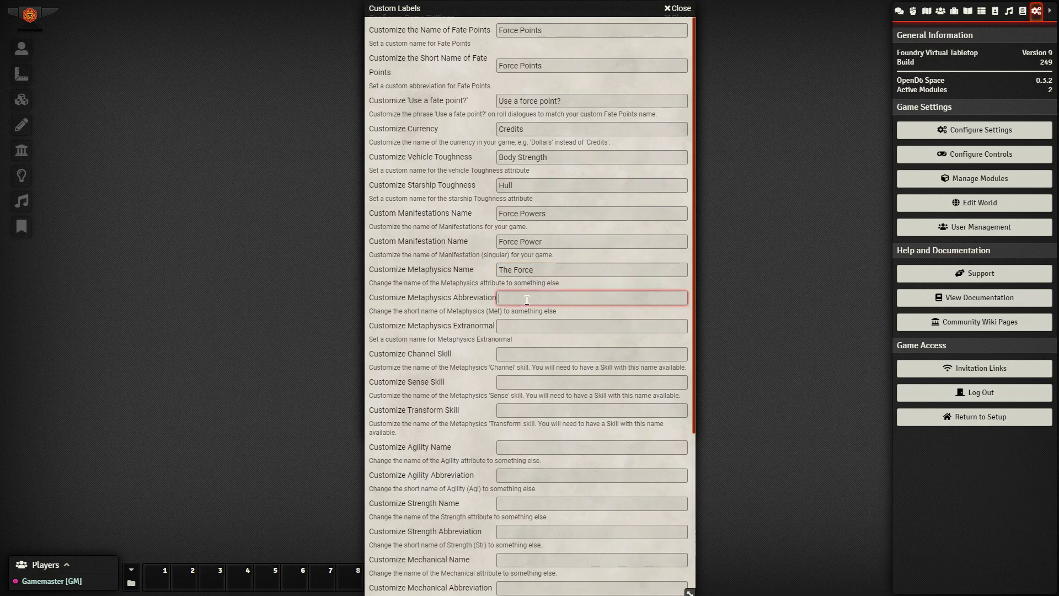
type("The Force")
left_click(539, 326)
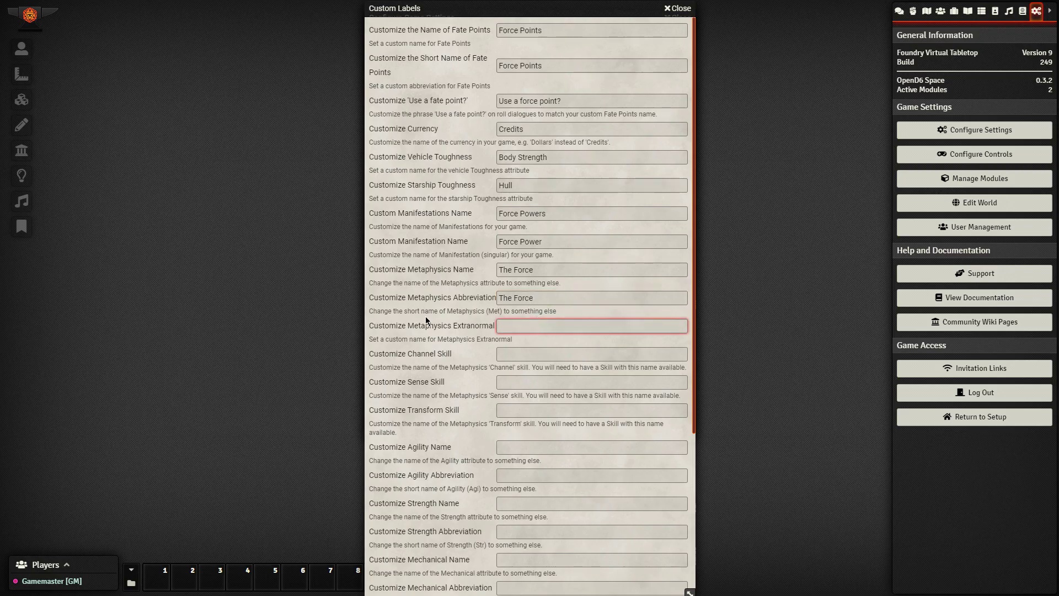
type("Force Sensitive")
Label the Channel skill "Control", the Sense skill "Sense" and the Transform skill "Alter"
key("Tab")
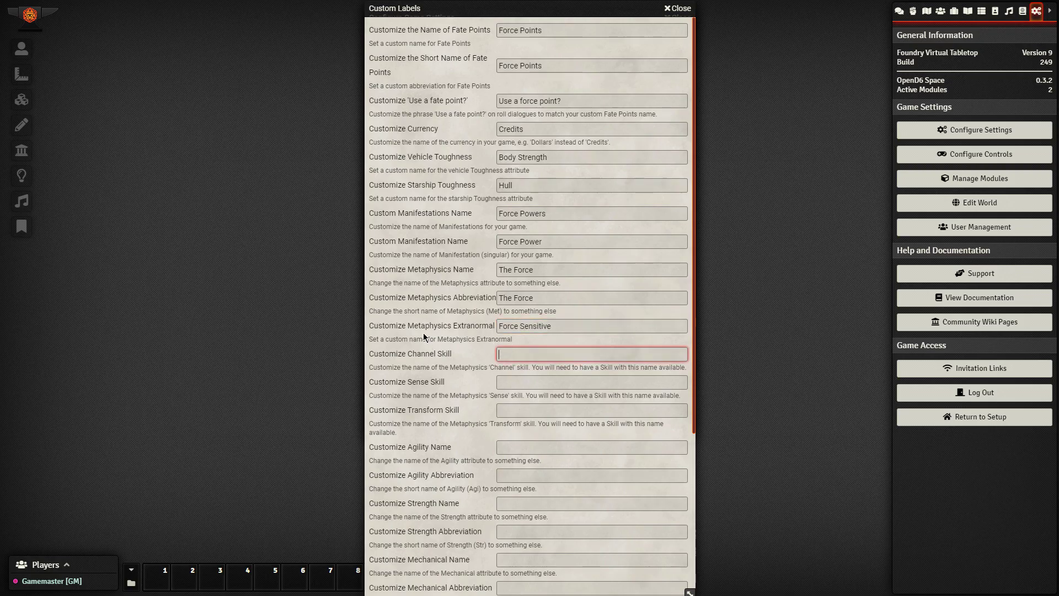
type("Control")
key("Tab")
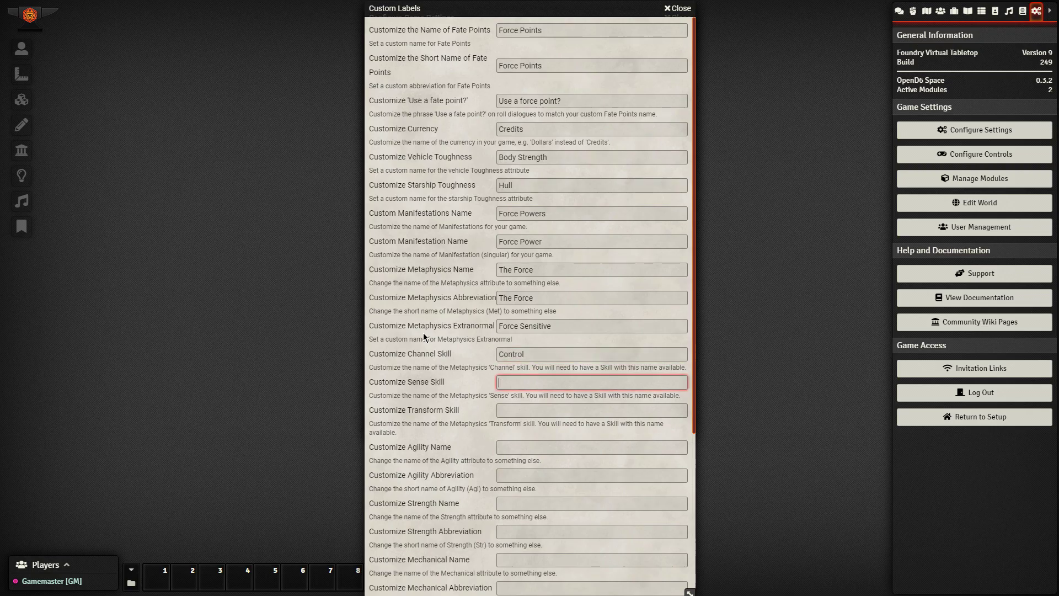
type("Sense")
key("Tab")
type("Ant")
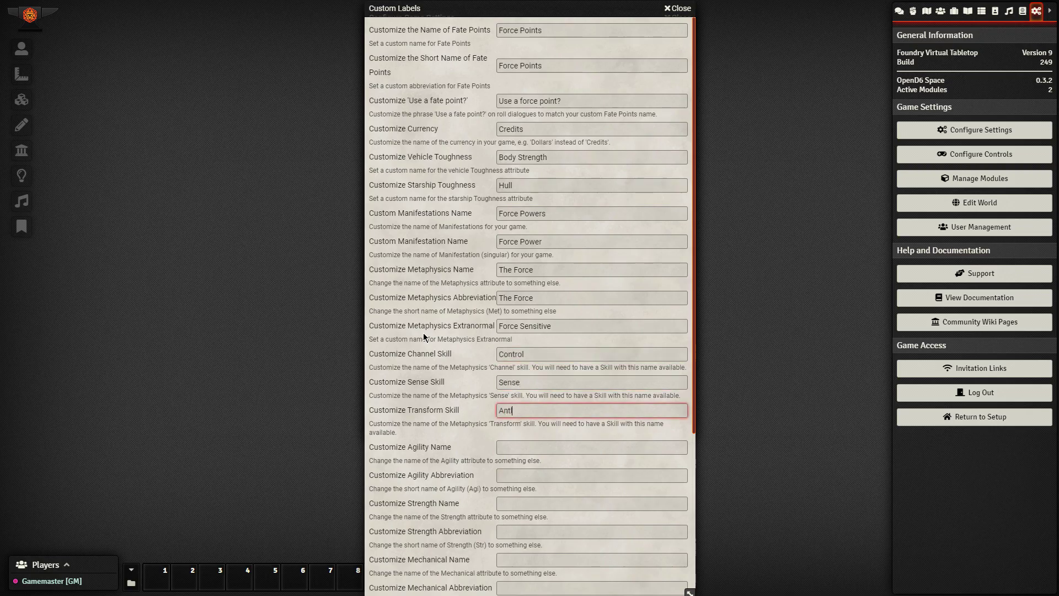
key("BackSpace")
key("BackSpace")
type("lter")
left_click(473, 375)
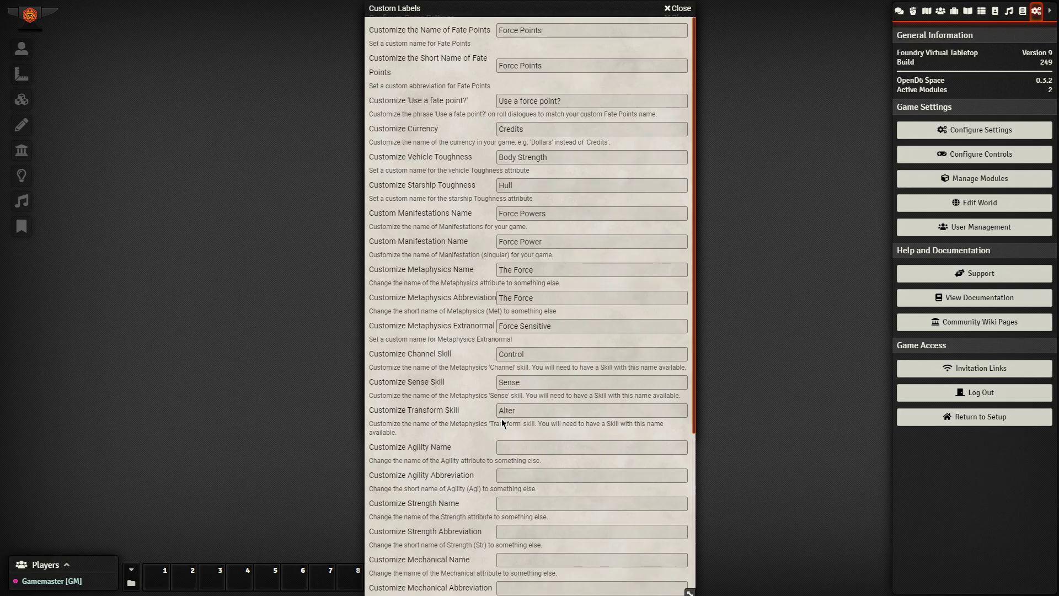
Rename the Agility attribute "Dexterity" with the abbreviation "DEX"
scroll(520, 275, "down", 3)
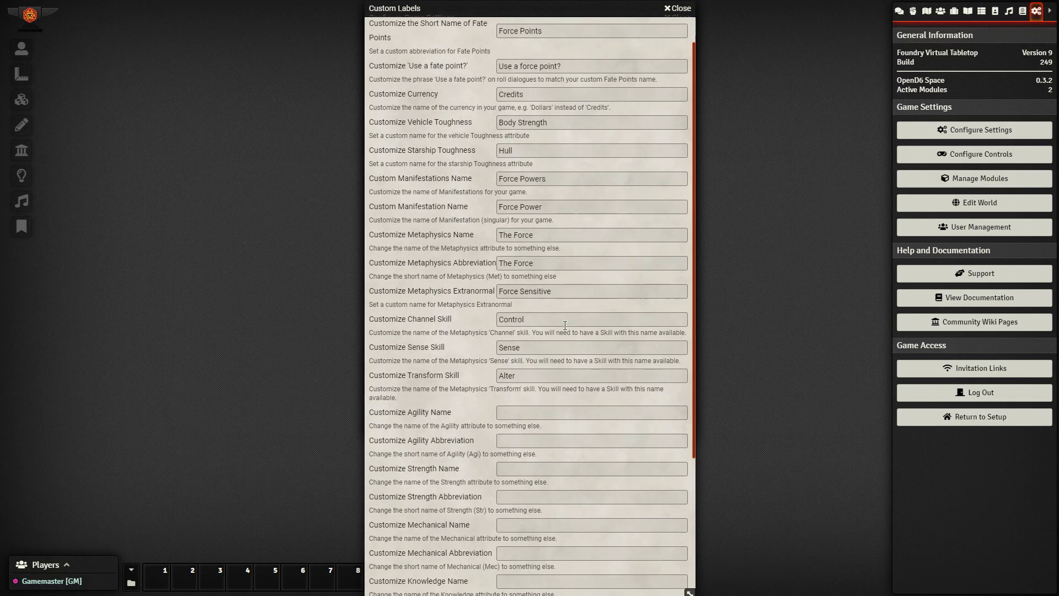
left_click(521, 275)
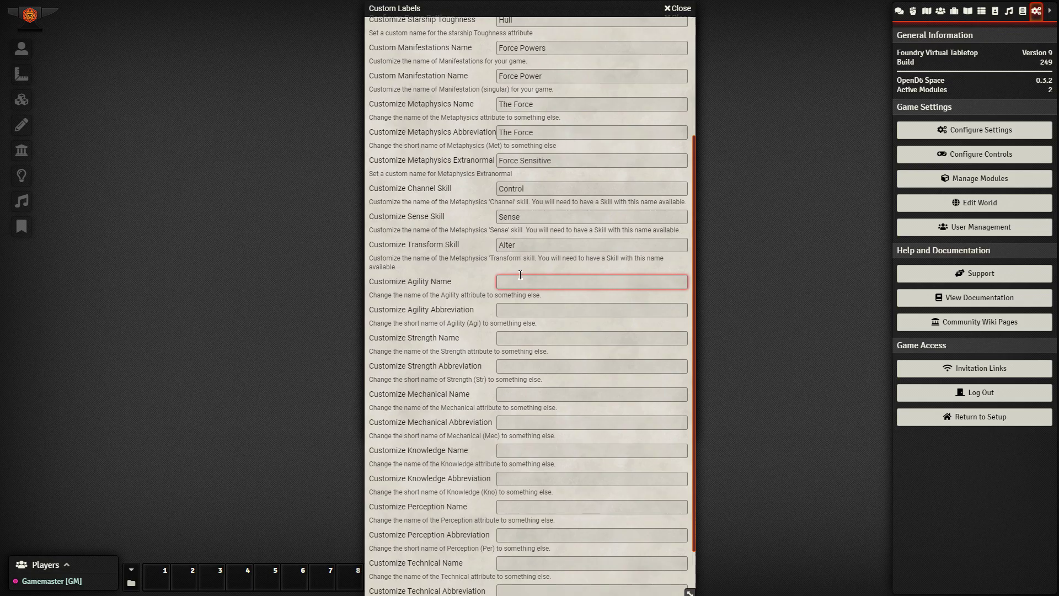
type("Dexterity")
key("Tab")
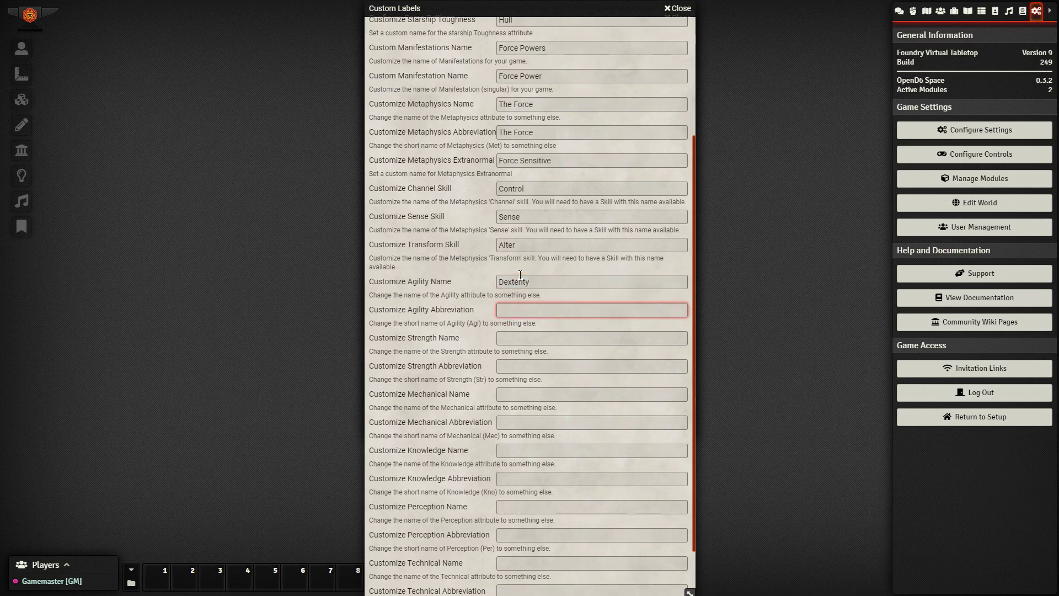
type("DEX")
Set the Strength abbreviation to "STR" and the Mechanical abbreviation to "MEC", leaving their names blank
key("Tab")
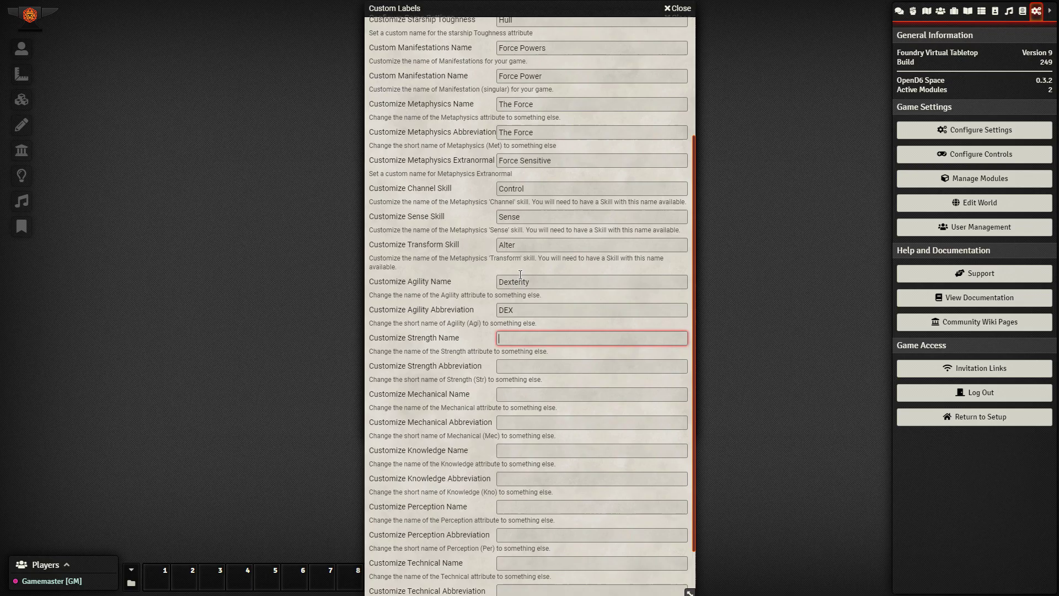
key("Tab")
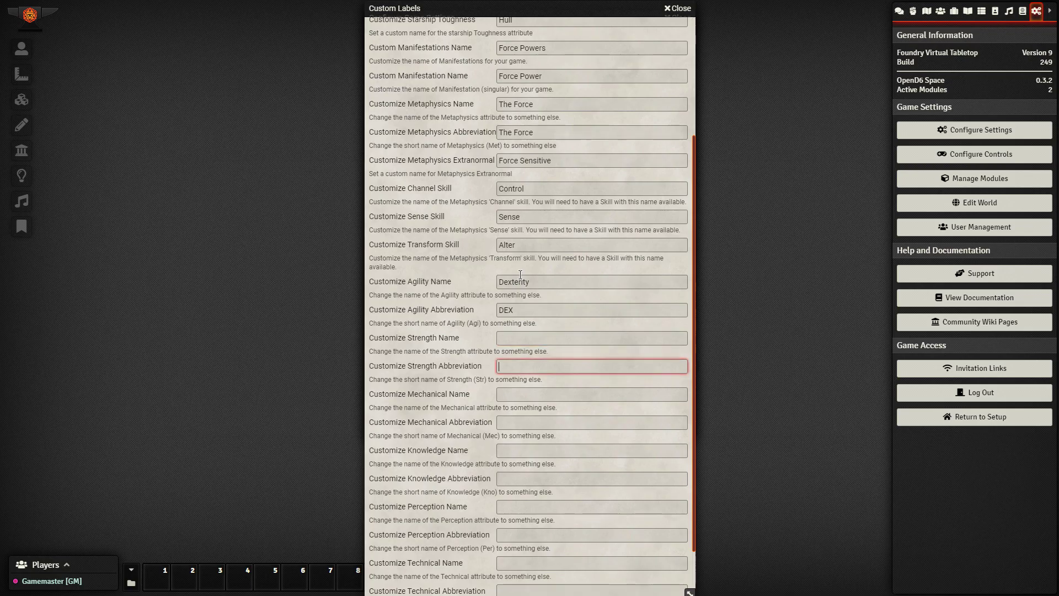
type("STR")
key("Tab")
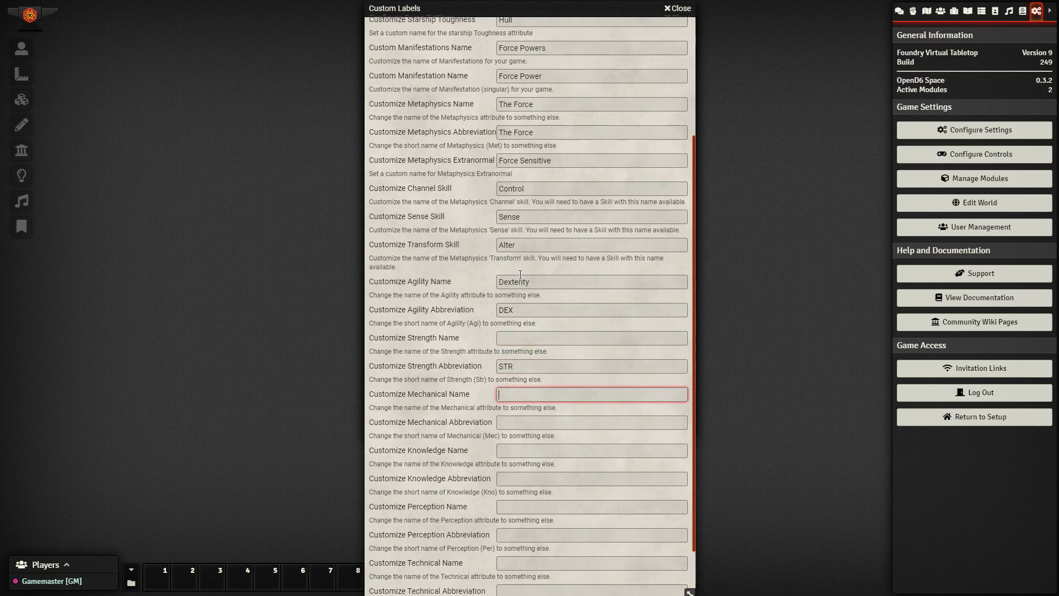
key("Tab")
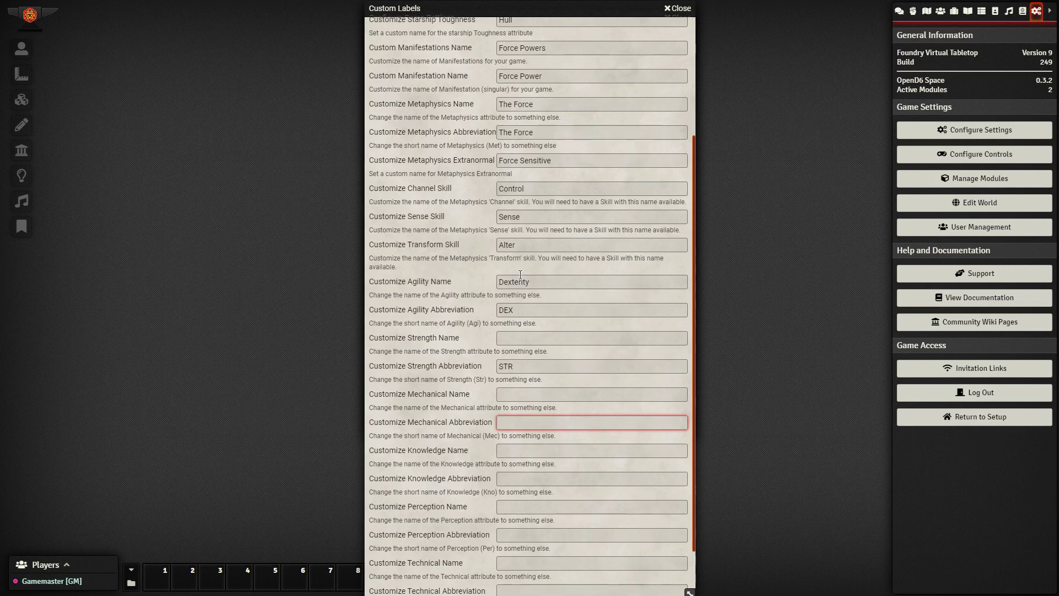
type("MEC")
Set the Knowledge abbreviation to "KNO" and the Perception abbreviation to "PER", leaving their names blank
key("Tab")
key("Tab")
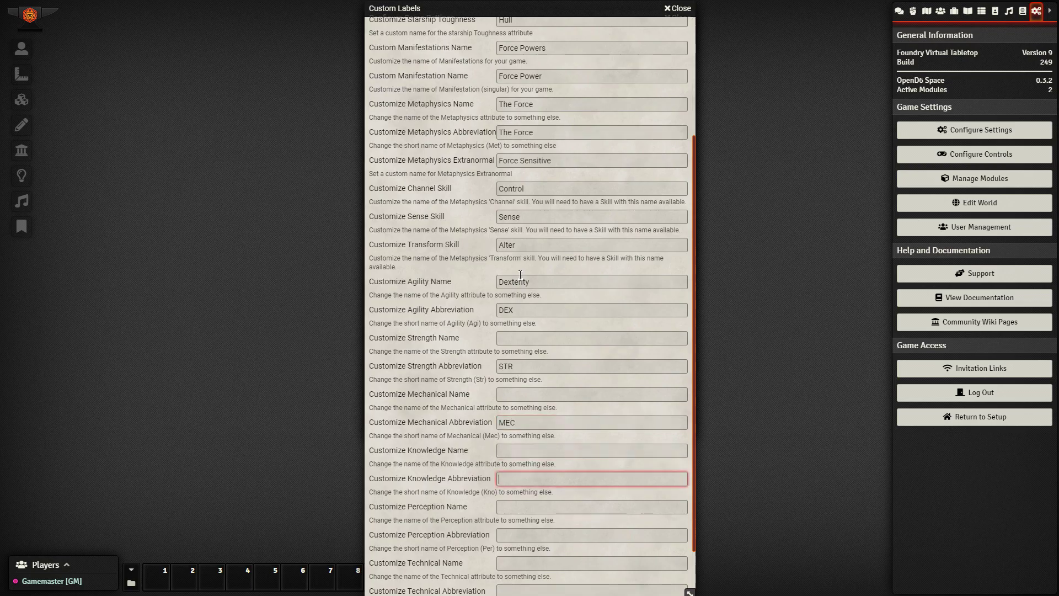
type("KNO")
key("Tab")
key("Tab")
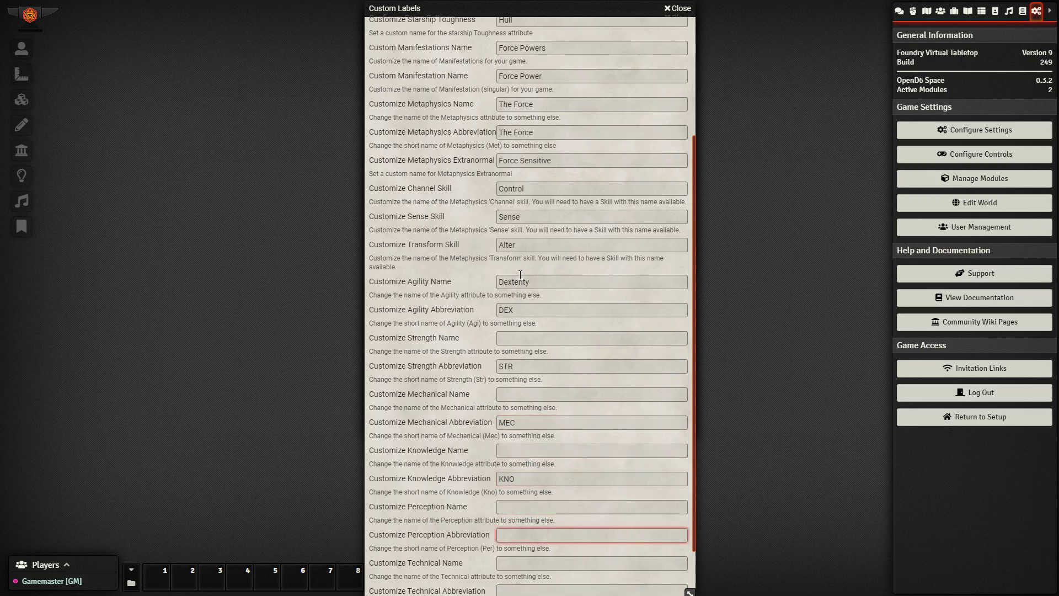
type("PRE")
key("BackSpace")
key("BackSpace")
type("ER")
Set the Technical abbreviation to "TEC" and submit the custom labels
key("Tab")
key("Tab")
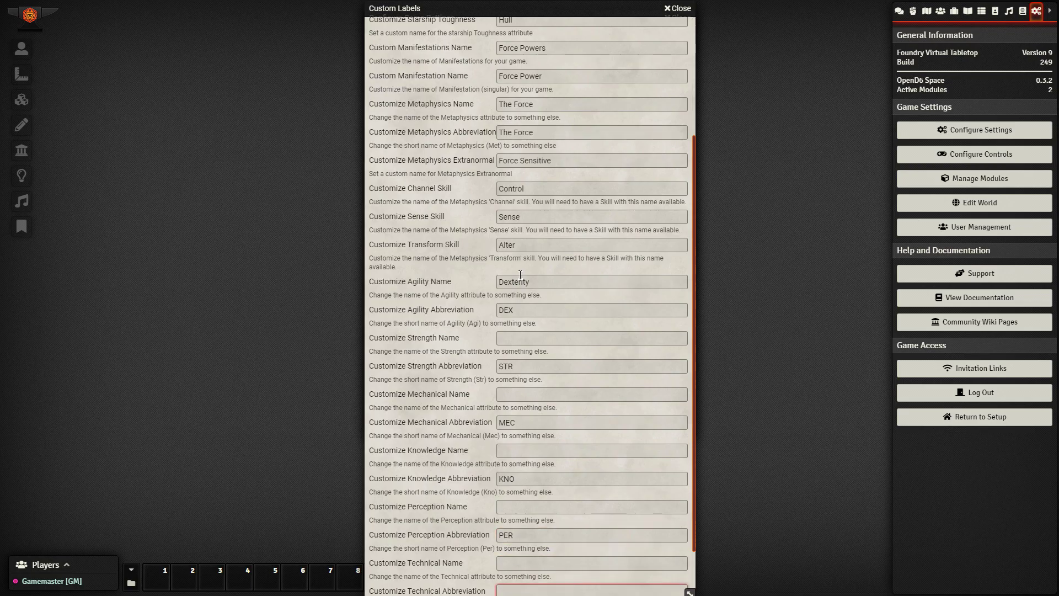
type("TEC")
scroll(536, 208, "down", 2)
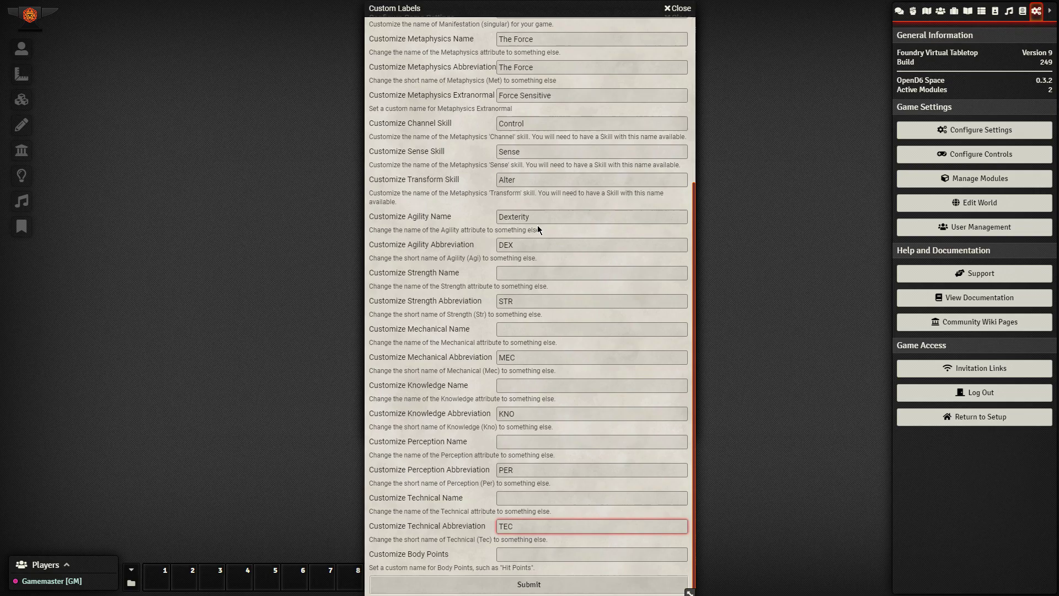
left_click(482, 561)
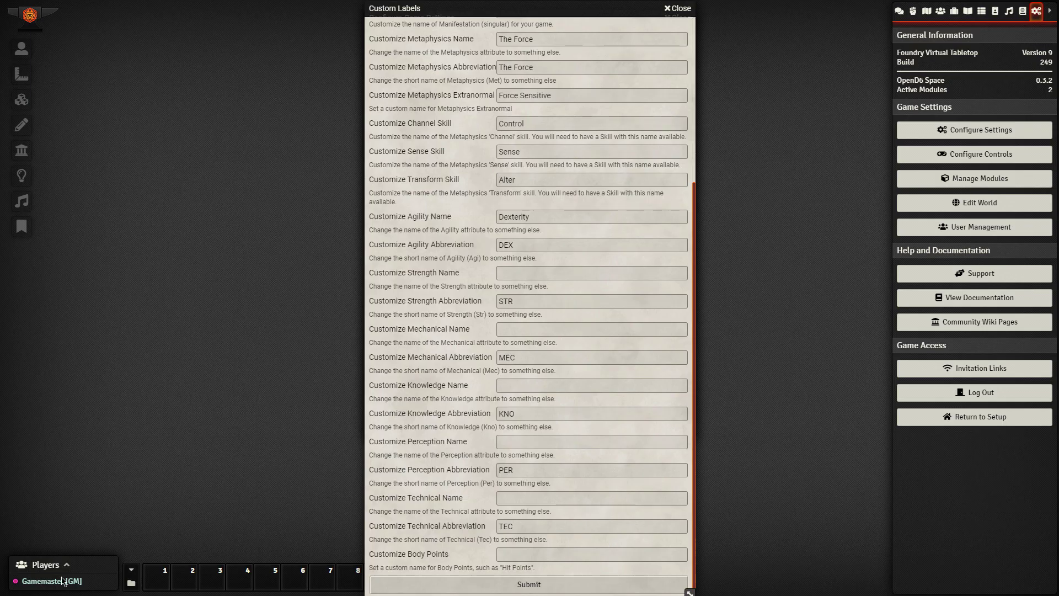
left_click(515, 586)
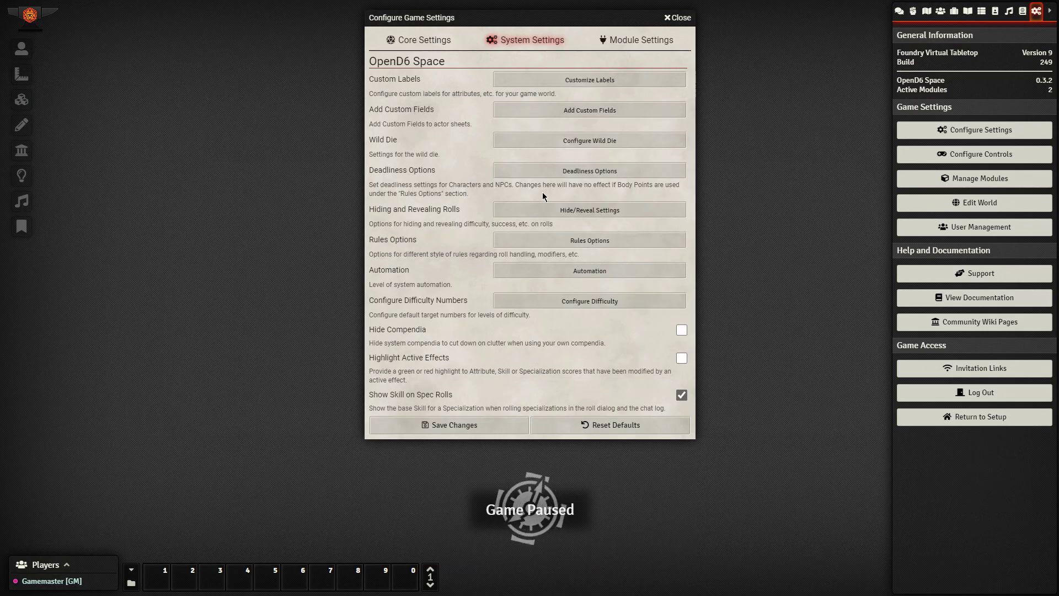
Add custom field 1 with the name and short name "Dark Side Points", enable it for NPCs as well as Characters, and submit
left_click(541, 109)
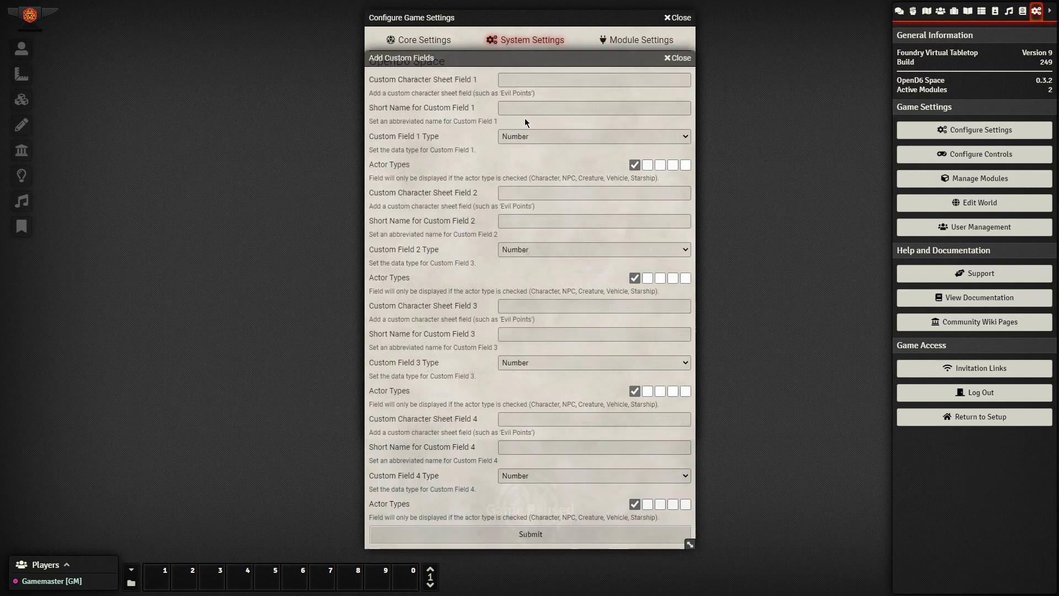
left_click(527, 80)
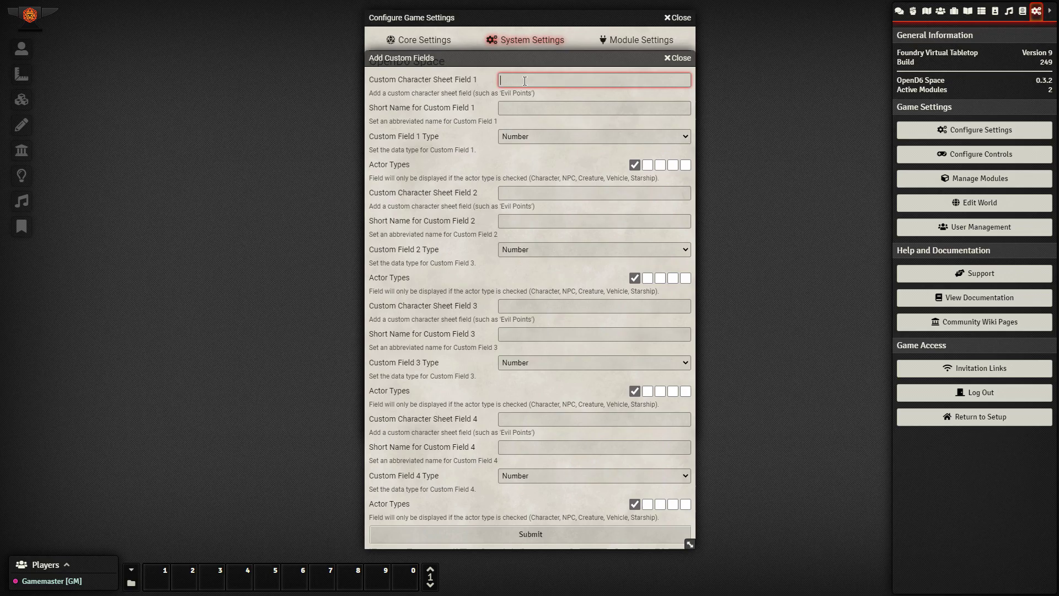
type("Dark Side Points")
left_click(533, 108)
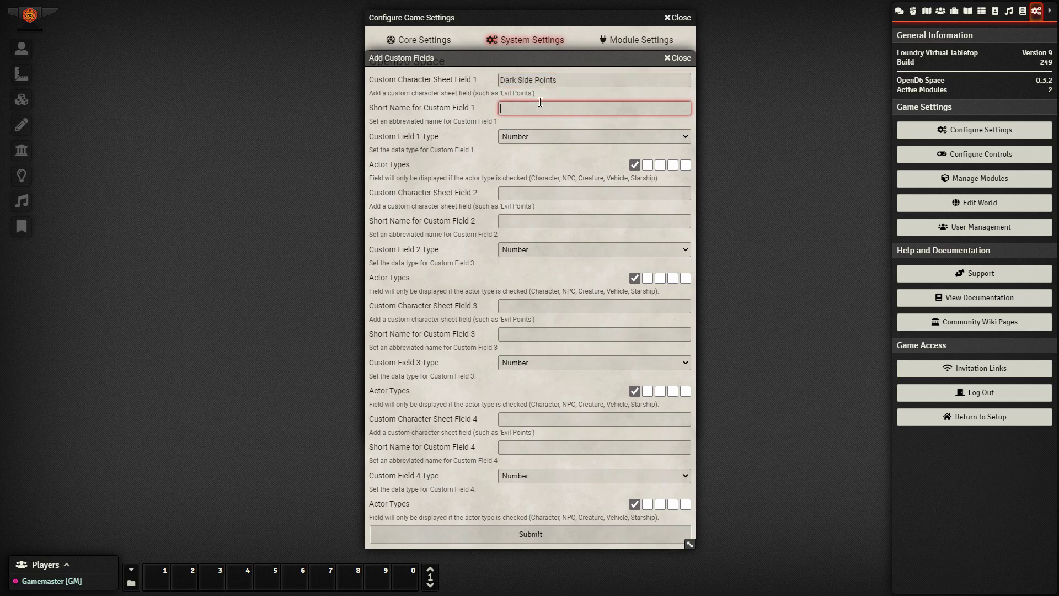
triple_click(547, 80)
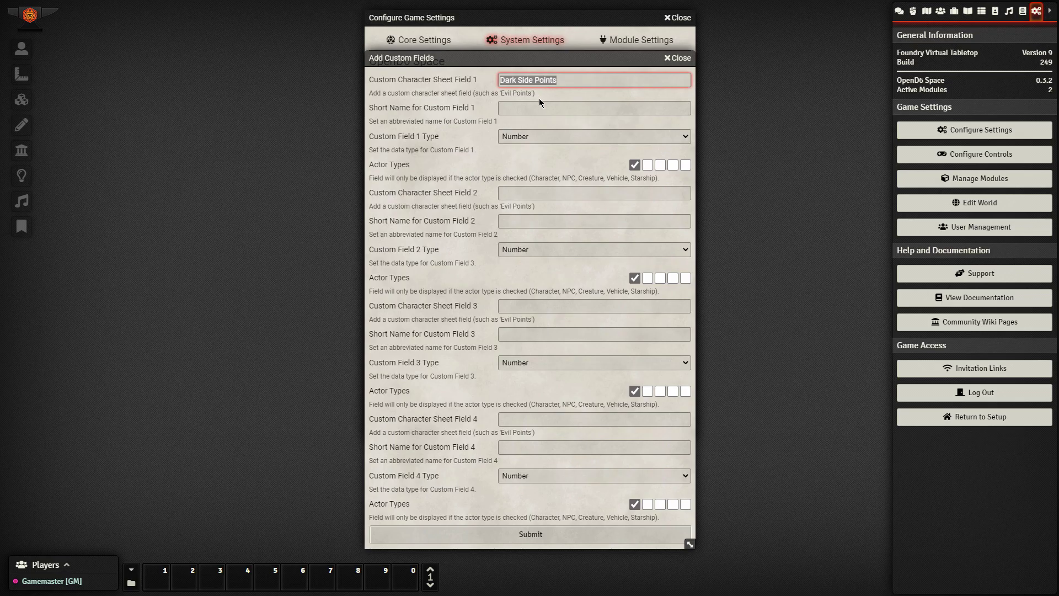
key("ctrl+c")
left_click(540, 106)
key("ctrl+v")
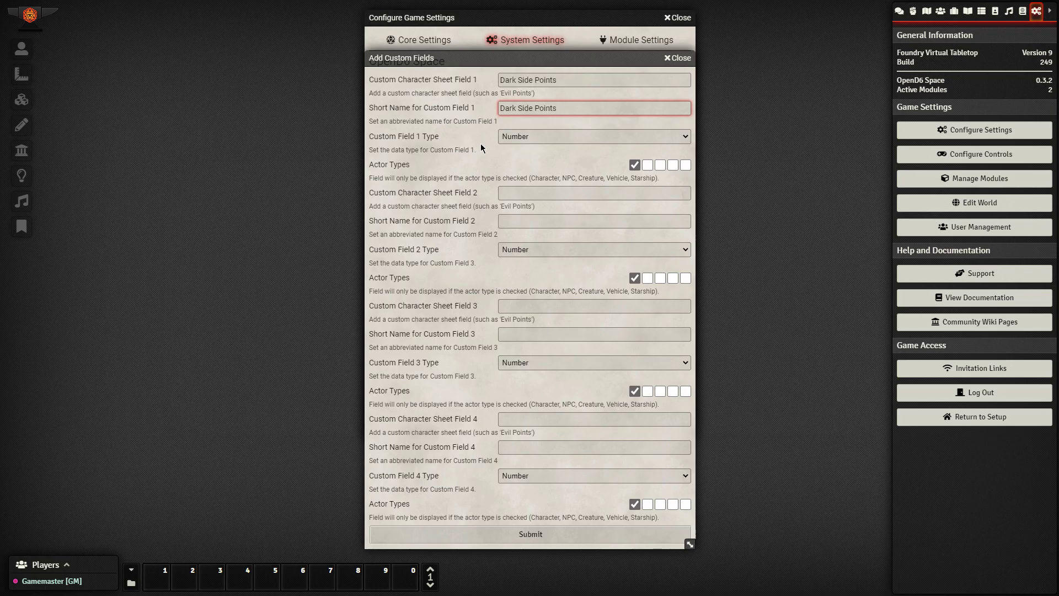
left_click(647, 165)
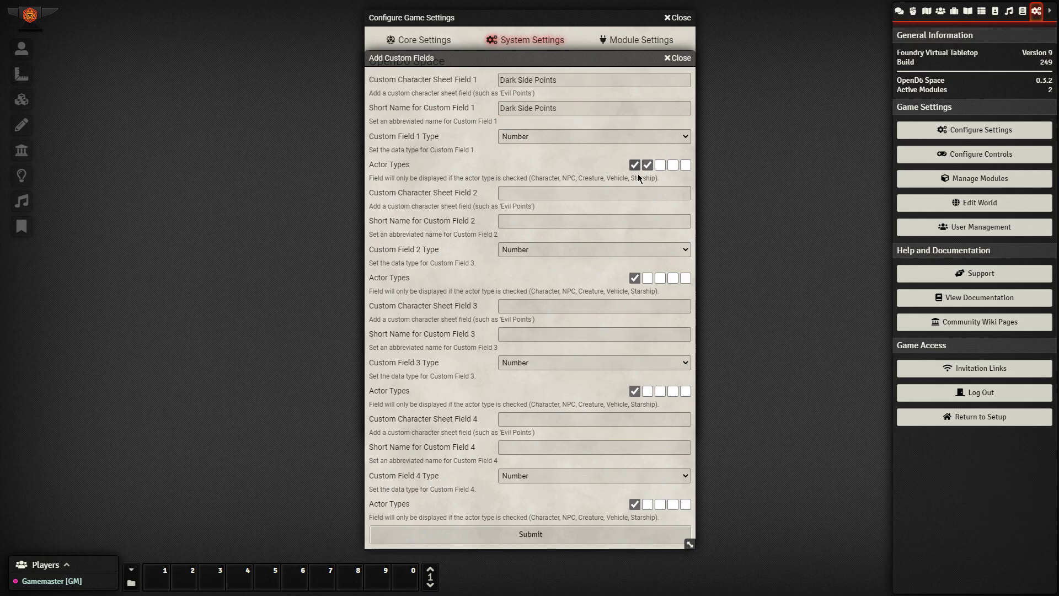
left_click(500, 534)
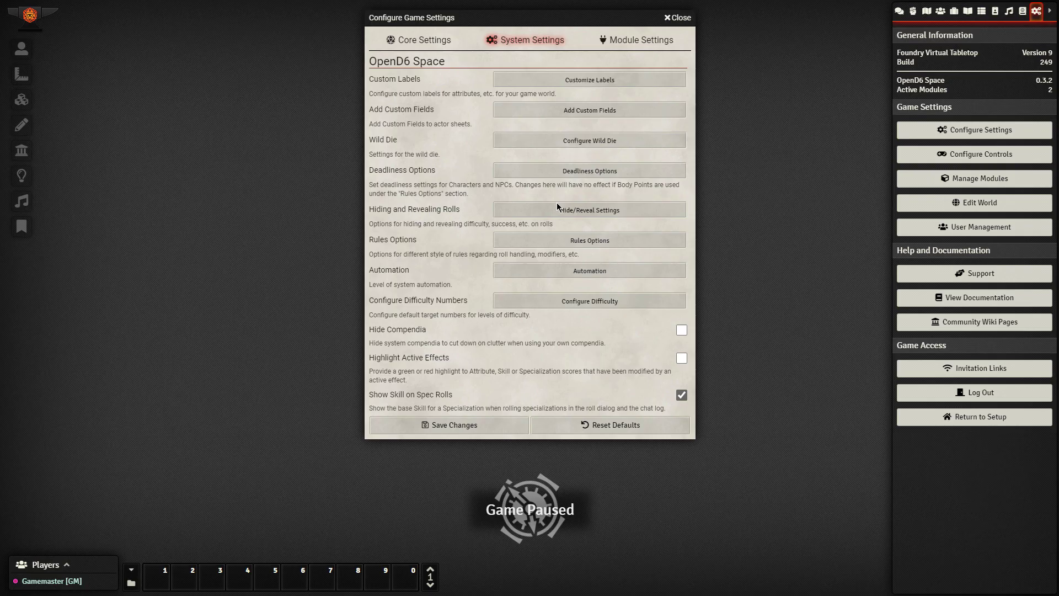
In the rules options, hide advantages/disadvantages and set the brawling attribute to Strength
left_click(542, 240)
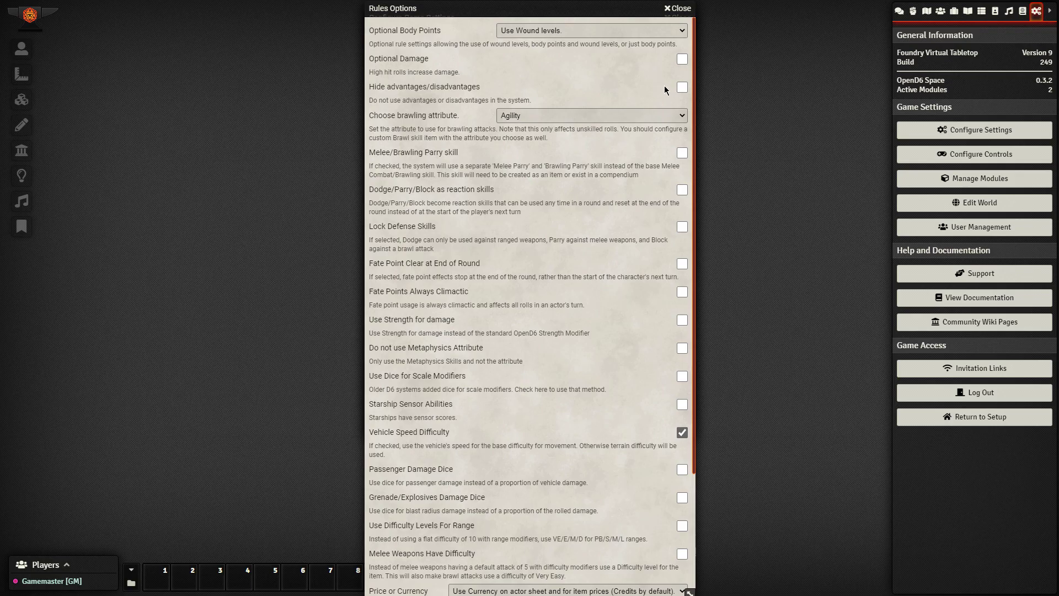
left_click(682, 87)
left_click(553, 116)
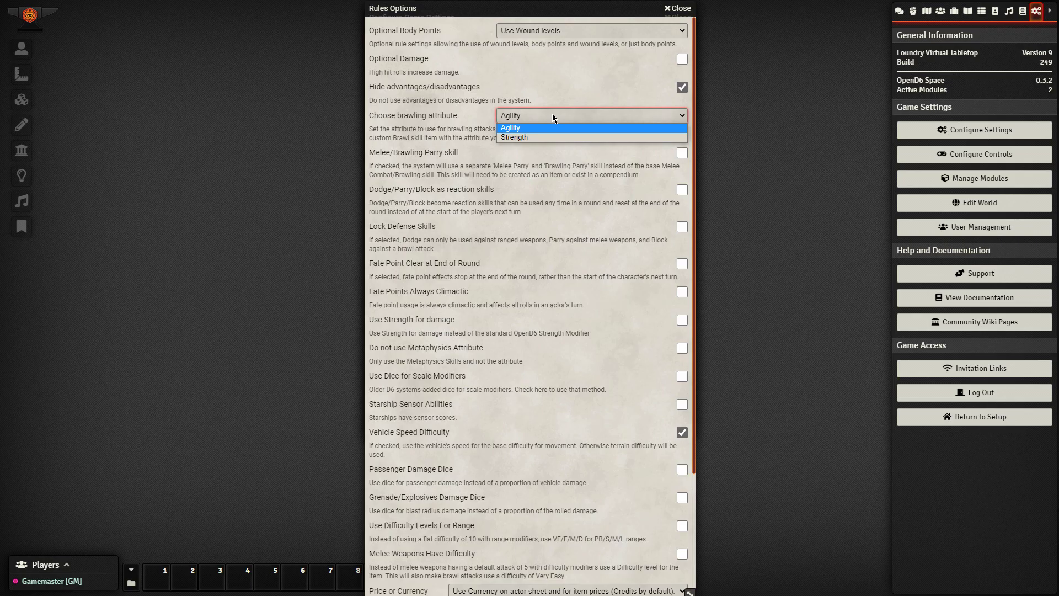
left_click(543, 137)
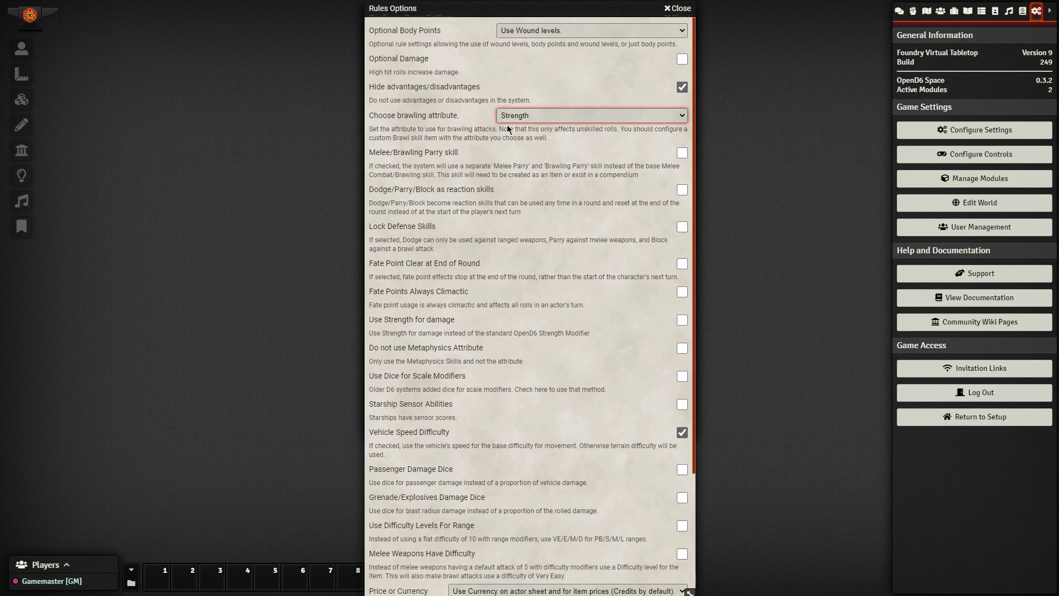
Enable every rules option from Melee/Brawling Parry skill through Melee Weapons Have Difficulty
left_click(681, 153)
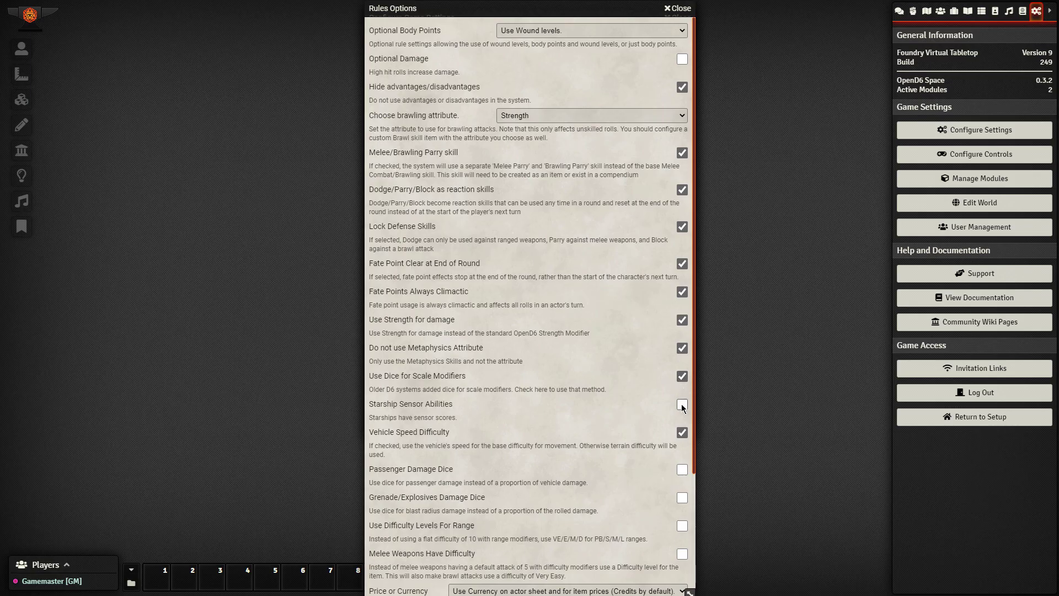
scroll(626, 402, "down", 2)
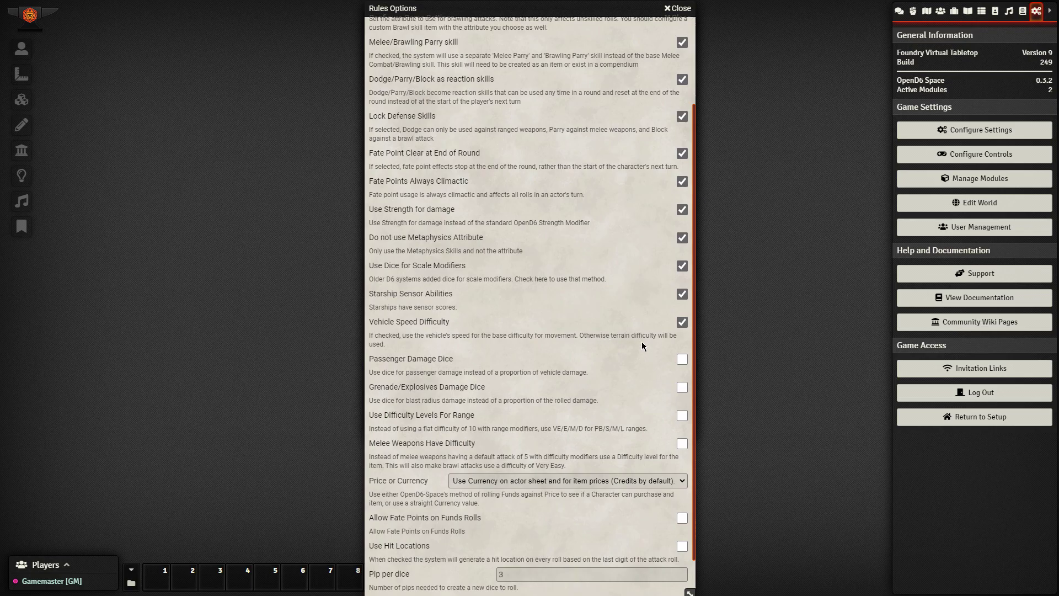
left_click(682, 362)
left_click(680, 388)
scroll(624, 410, "down", 1)
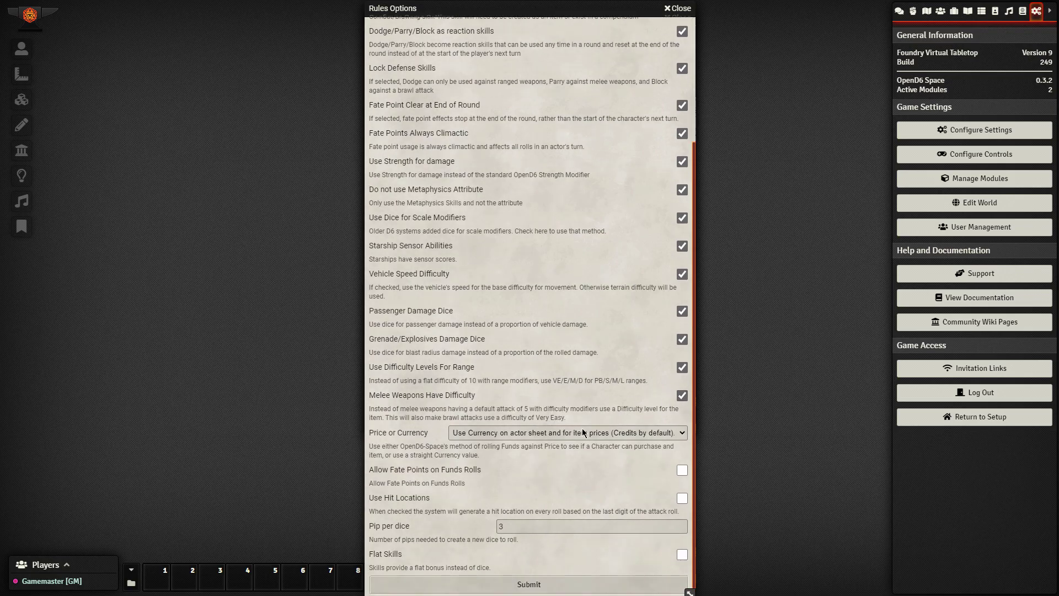
Keep Currency as the pricing method on actor sheets and items, enable Use Hit Locations, and submit the rules options
left_click(498, 437)
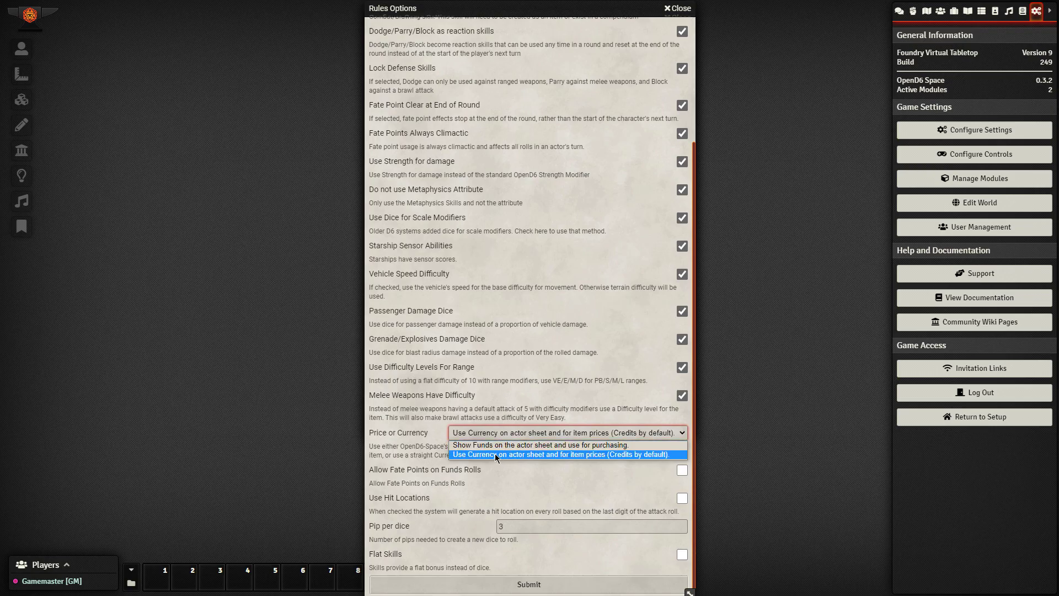
left_click(495, 454)
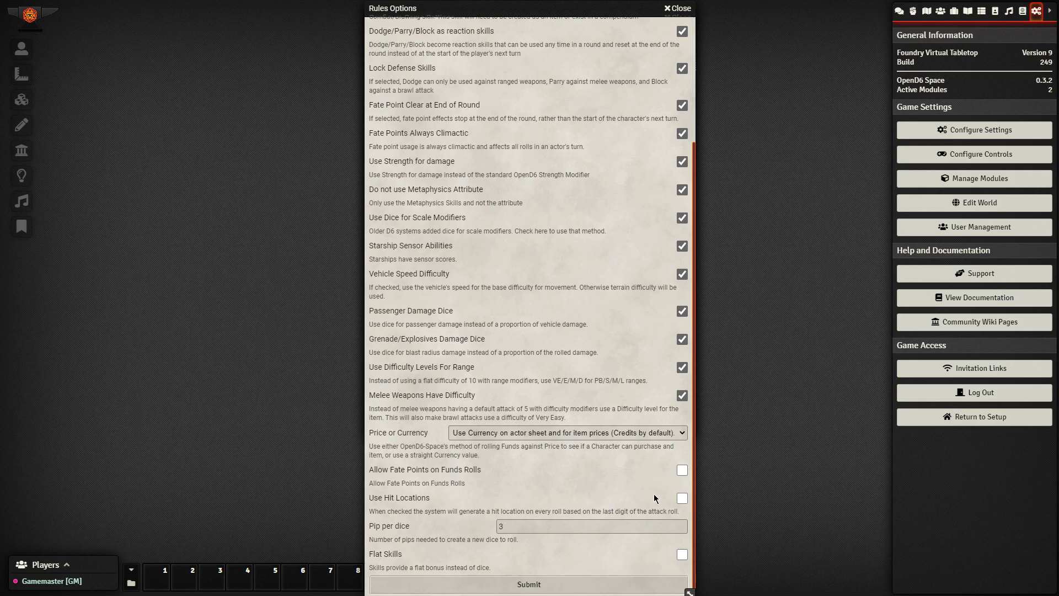
left_click(687, 500)
left_click(541, 584)
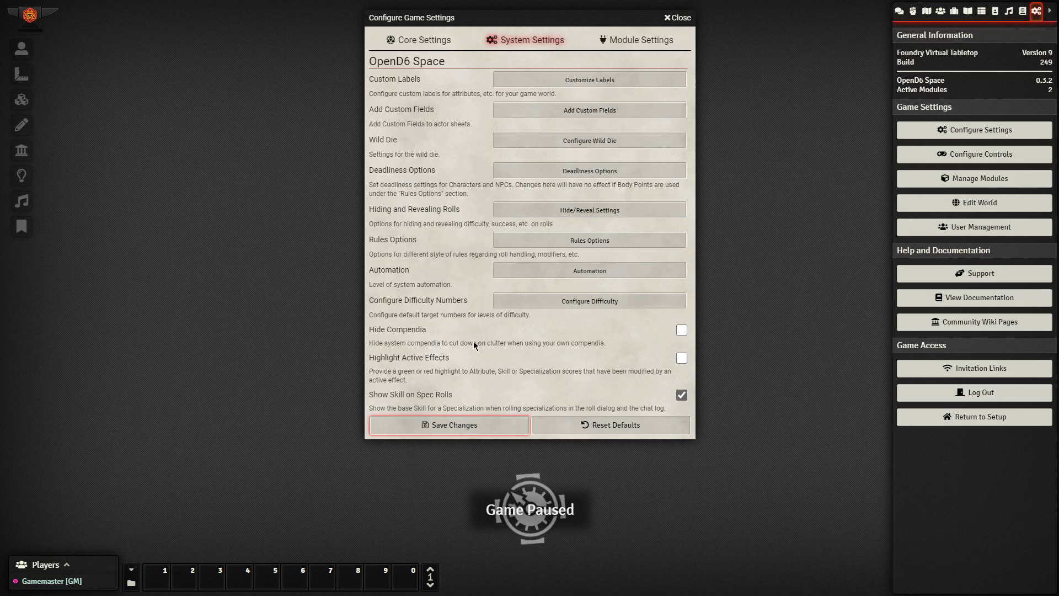
Enable Hide Compendia, submit the difficulty numbers with their default values, and save the system settings
left_click(683, 330)
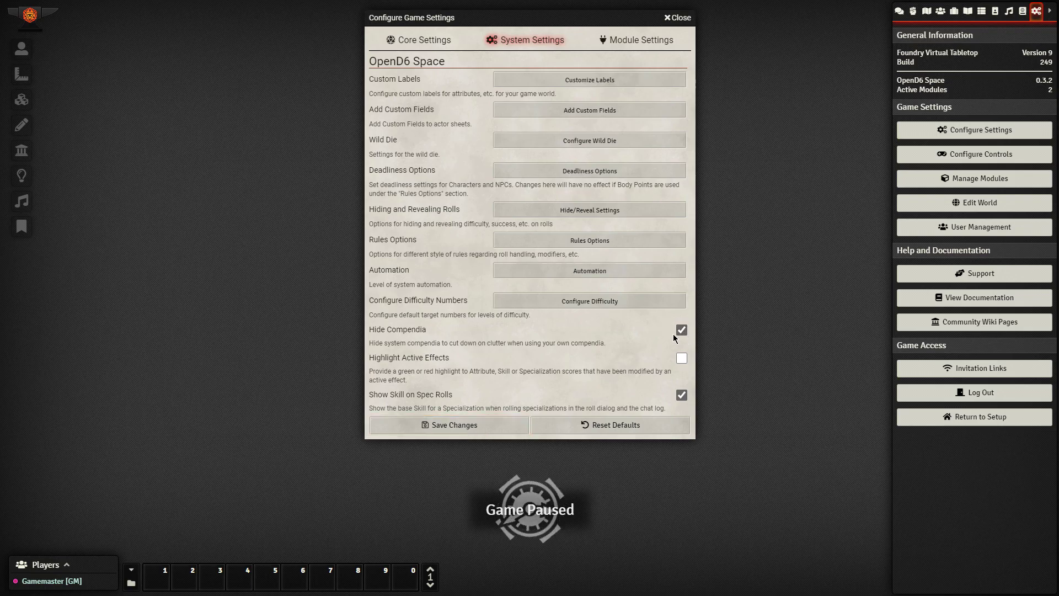
left_click(576, 305)
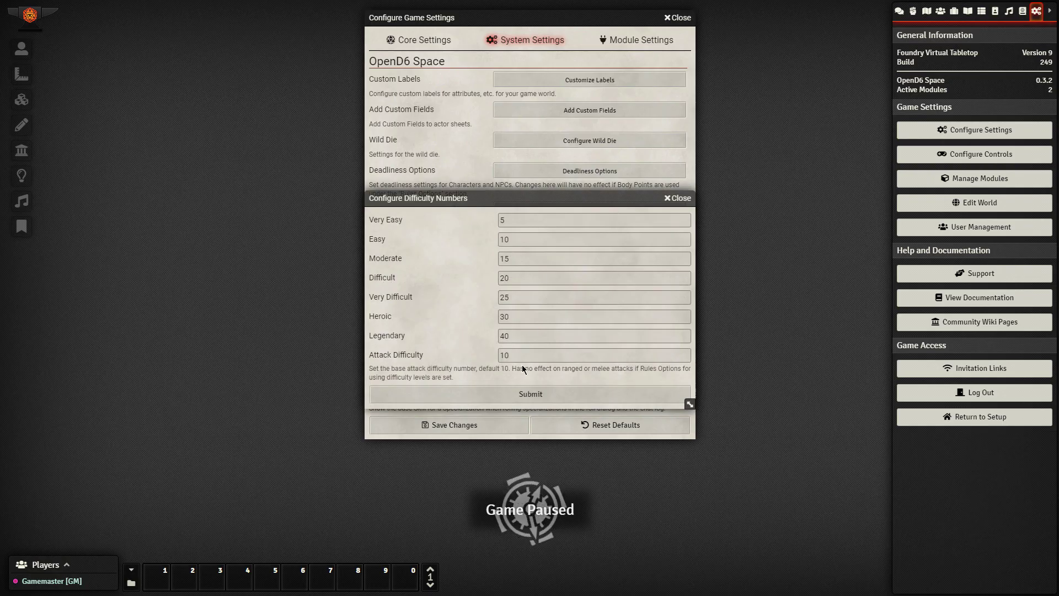
left_click(538, 394)
left_click(435, 425)
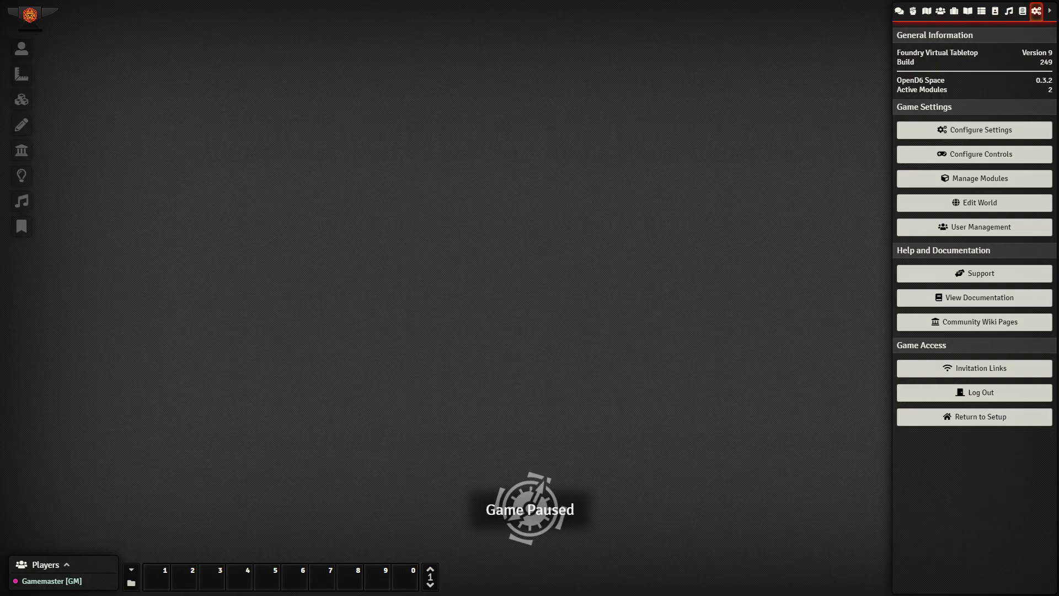
Create a new scene named "Space"
left_click(900, 11)
left_click(913, 14)
left_click(927, 12)
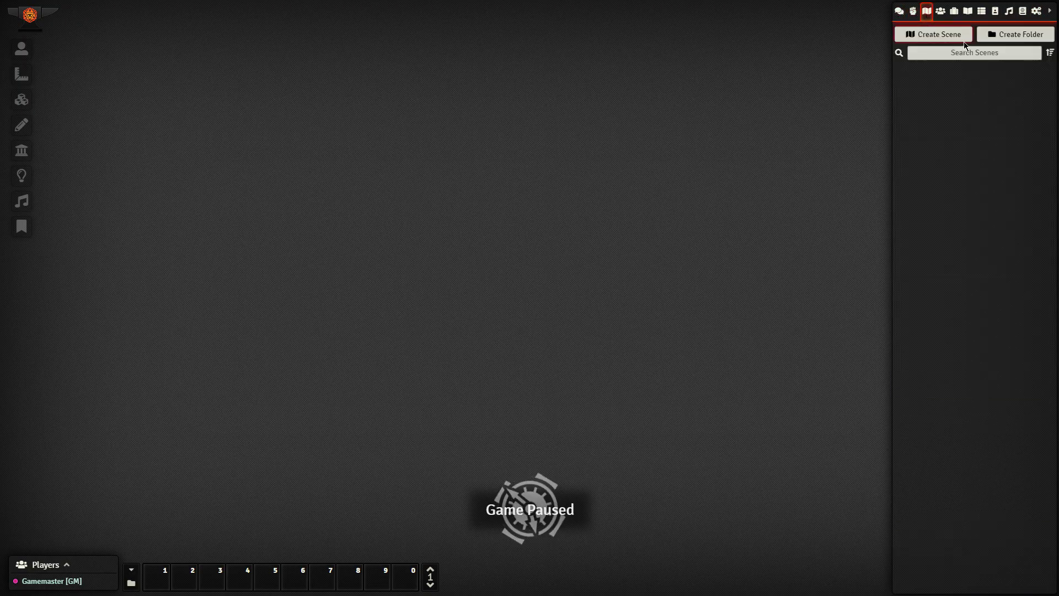
left_click(936, 34)
left_click(829, 52)
type("Spac")
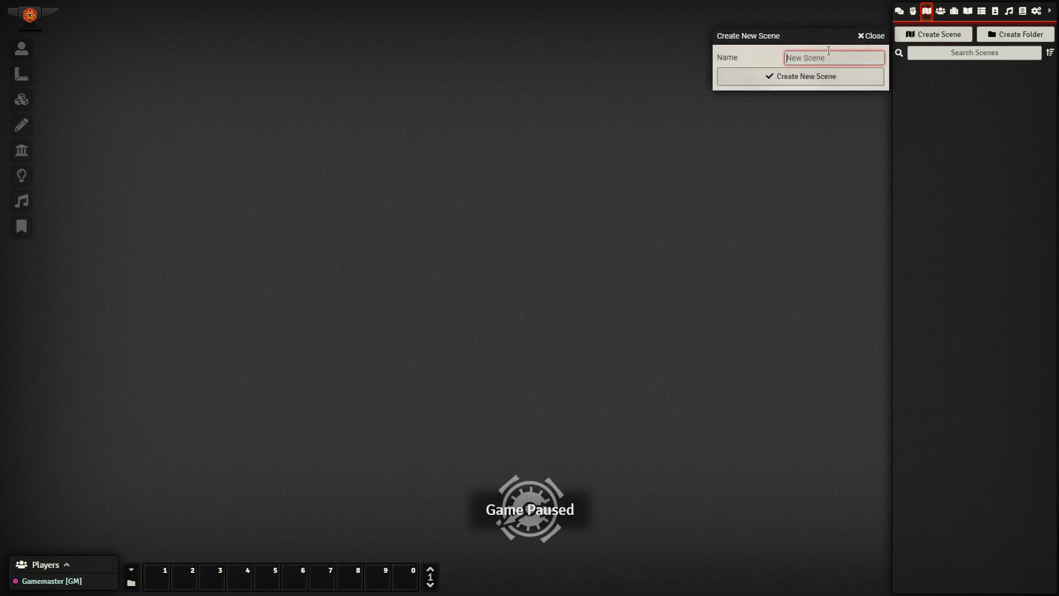
type("e")
left_click(787, 75)
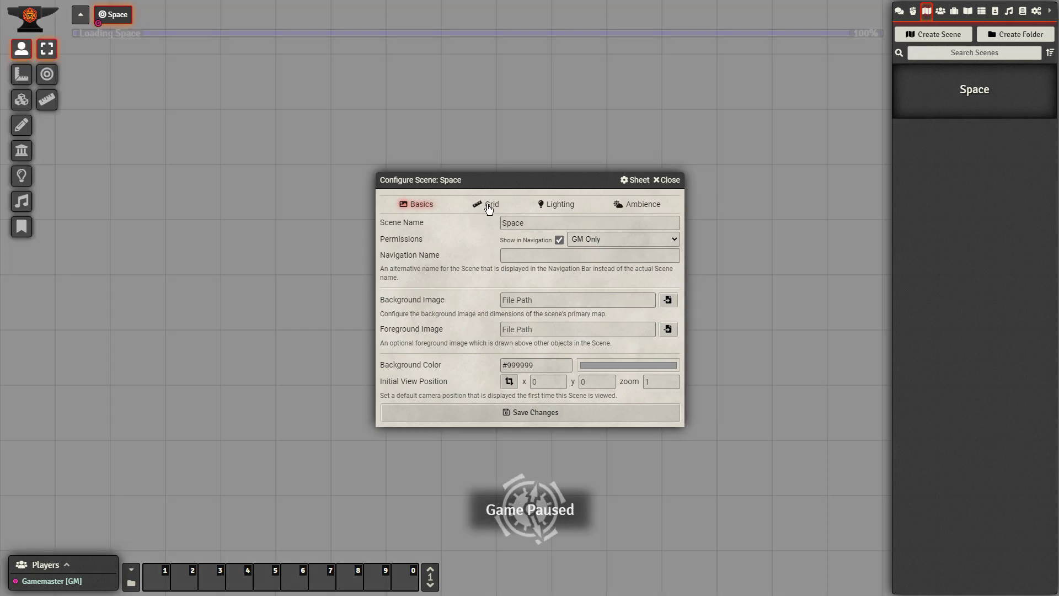
Set the Space scene's background image to art/purple-nebulae.jpg, save the scene, and accept the change of scene dimensions
left_click(668, 300)
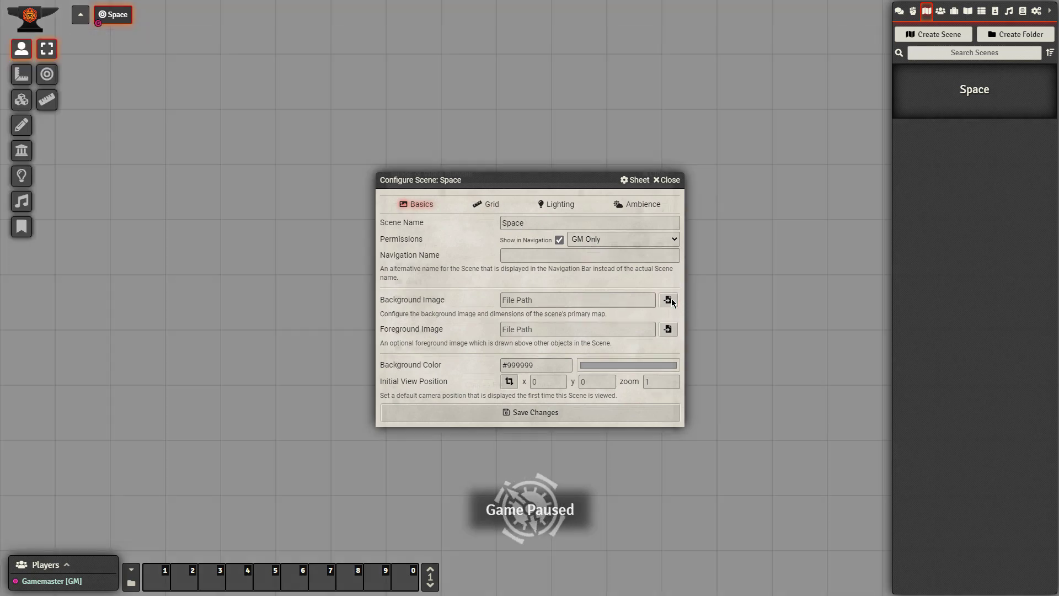
left_click(430, 266)
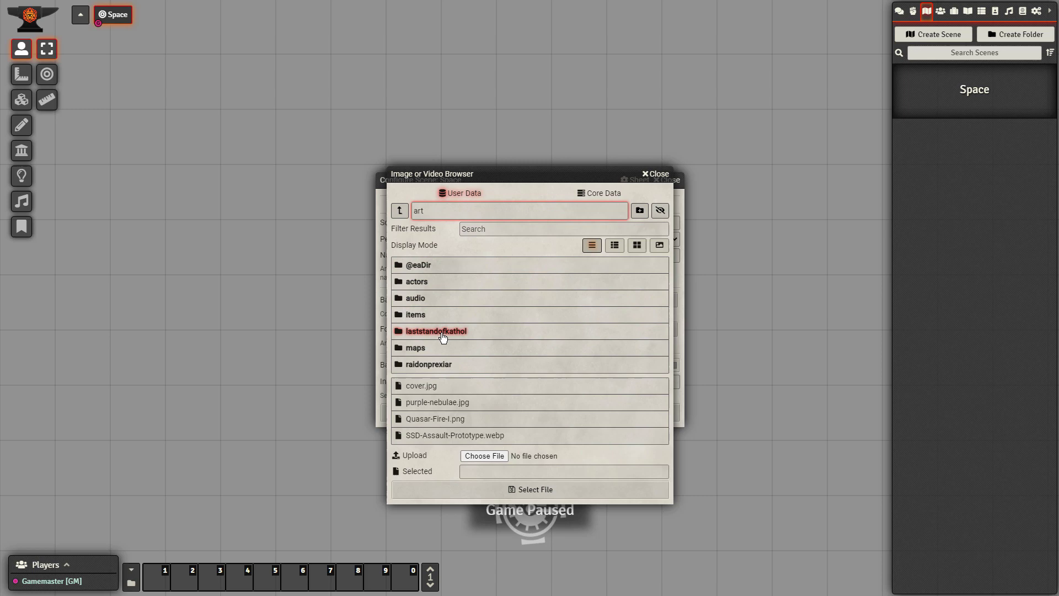
left_click(441, 401)
left_click(495, 488)
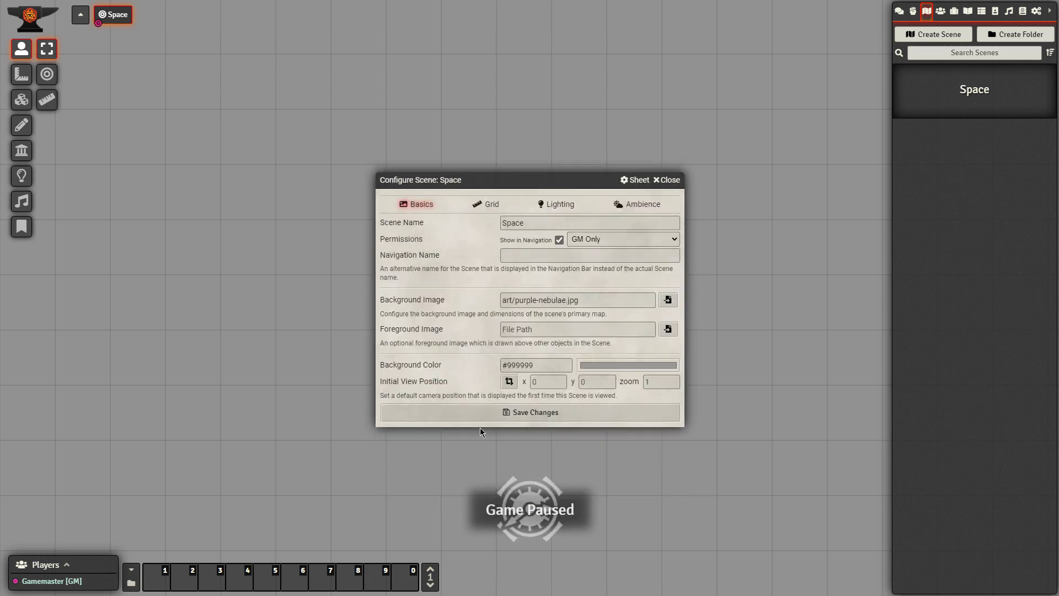
left_click(505, 414)
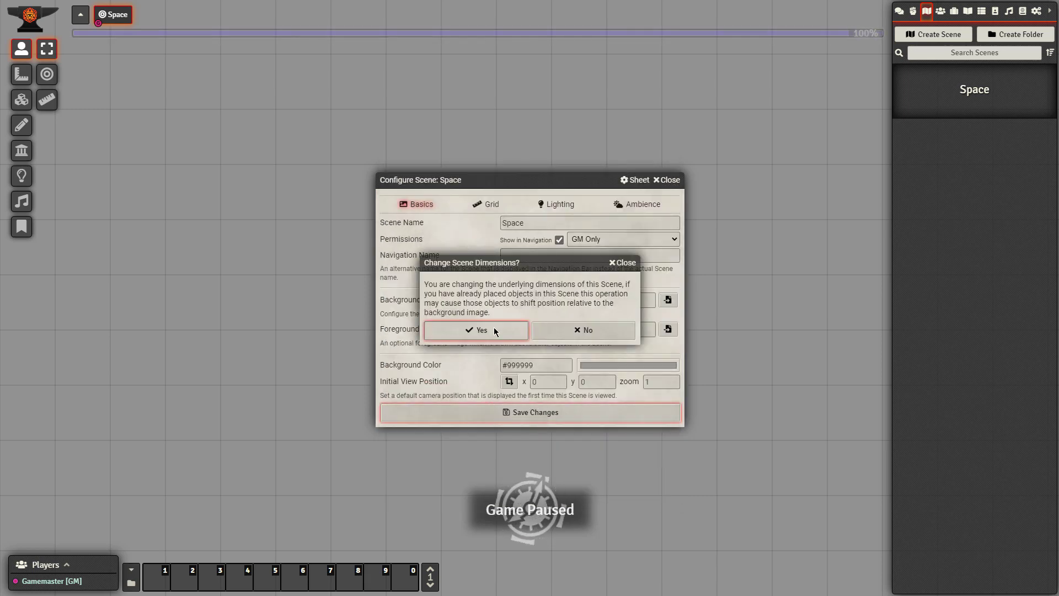
left_click(467, 331)
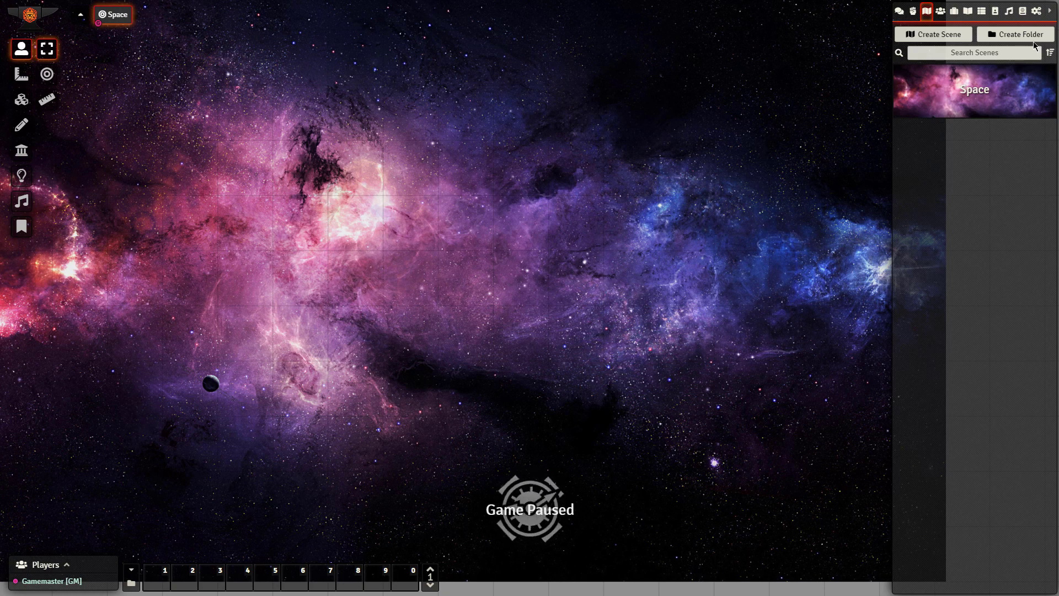
Examine the contents of the Star Wars D6 Personal Equipment, Force Powers and Skills compendia
left_click(1037, 12)
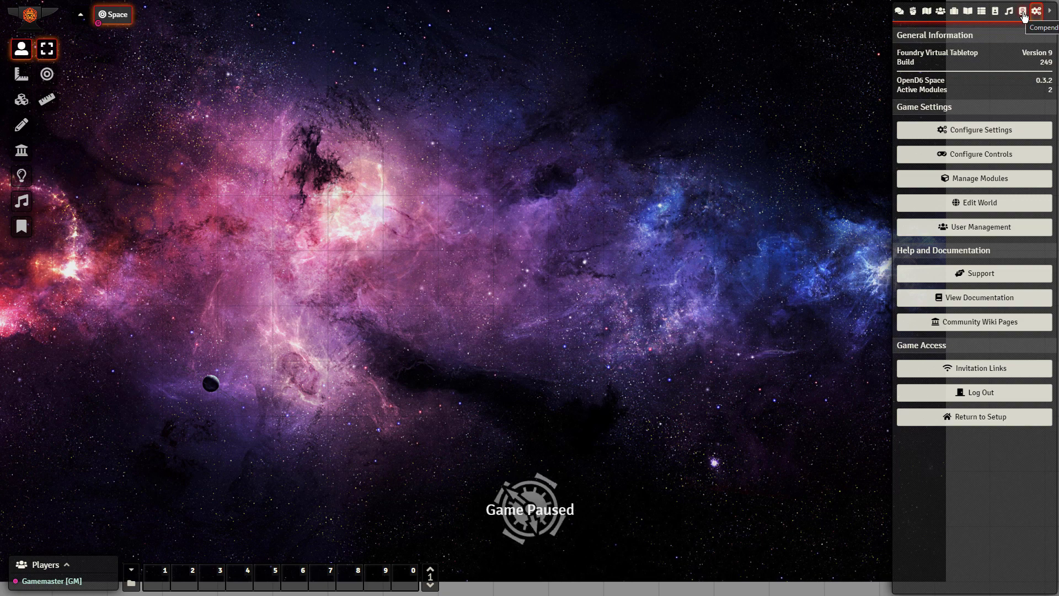
left_click(1023, 11)
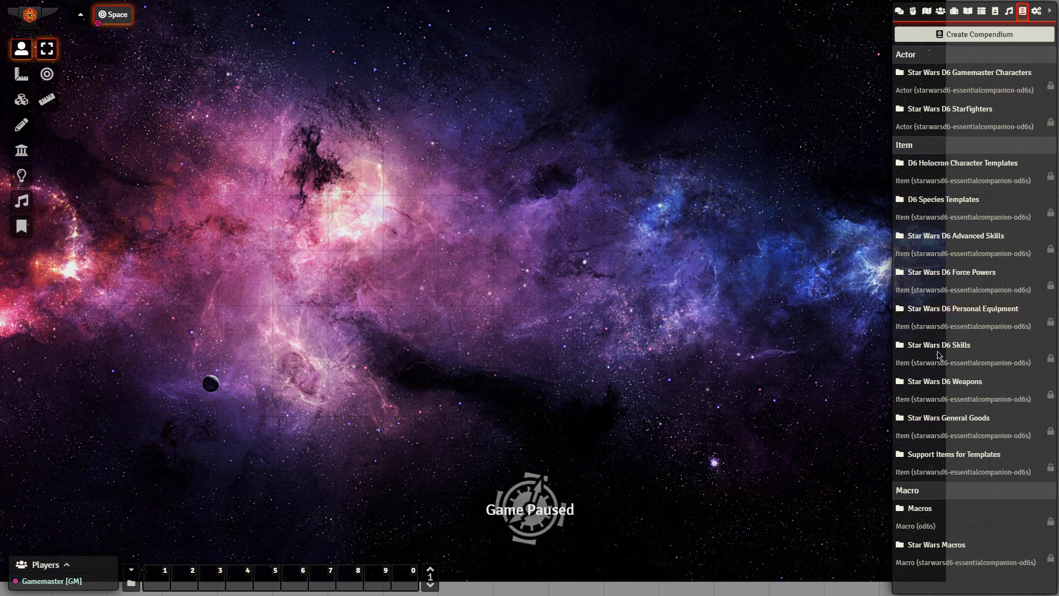
left_click(949, 311)
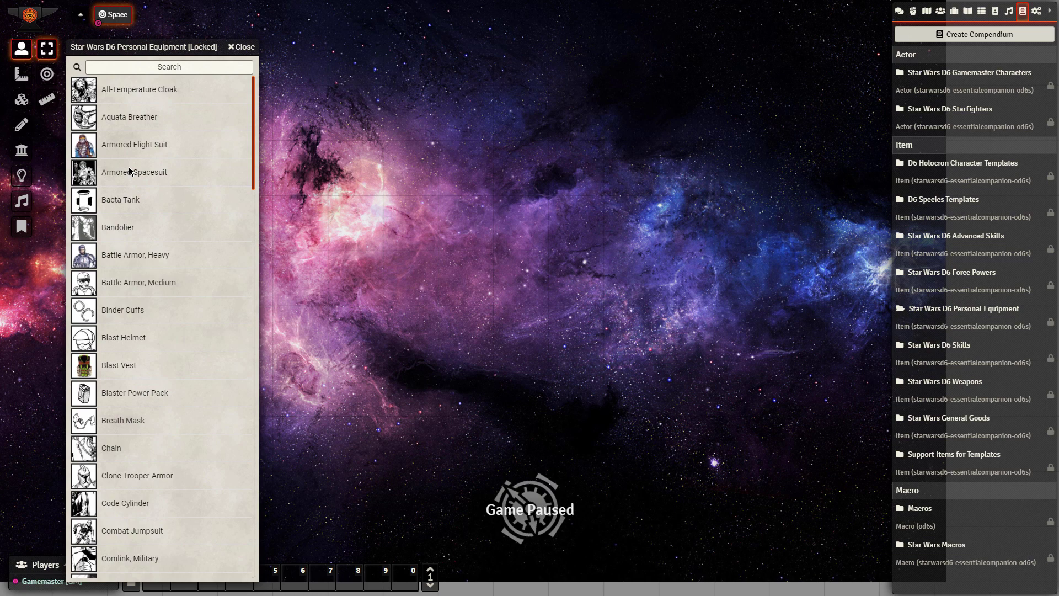
scroll(130, 171, "down", 10)
scroll(131, 172, "down", 6)
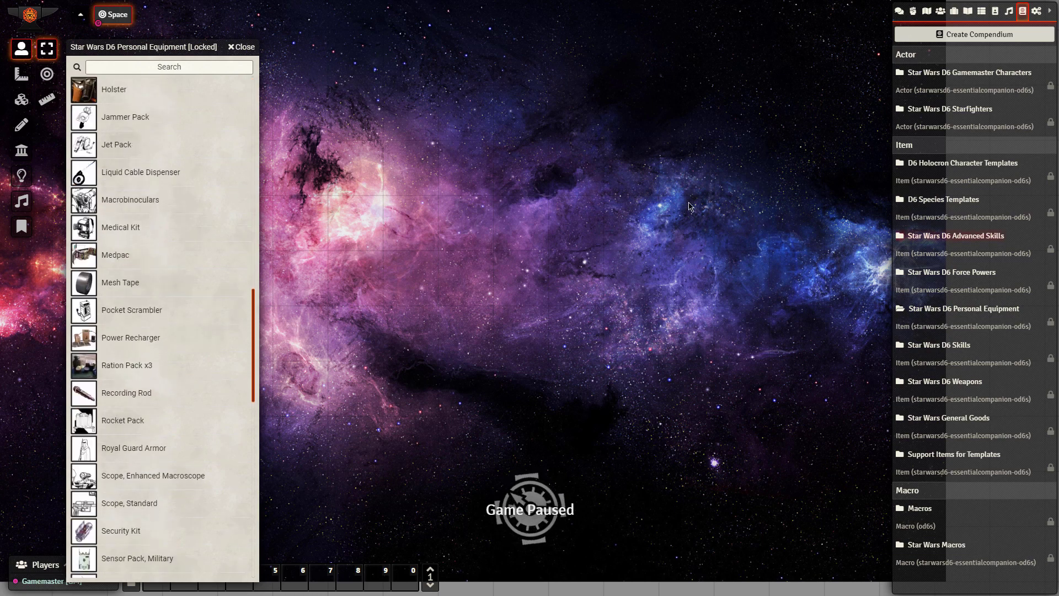
left_click(247, 48)
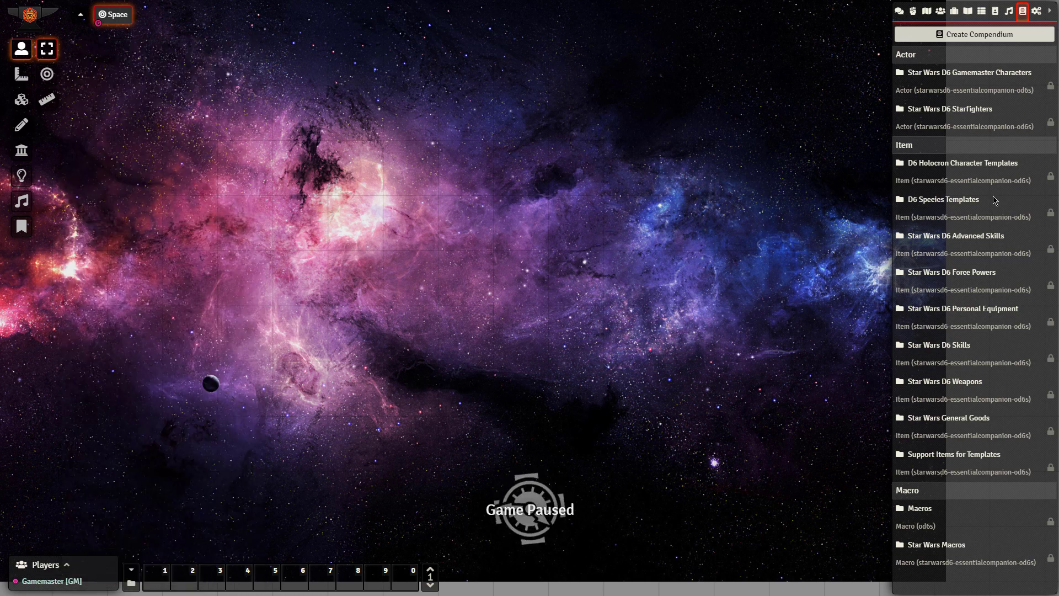
left_click(959, 277)
scroll(187, 162, "down", 2)
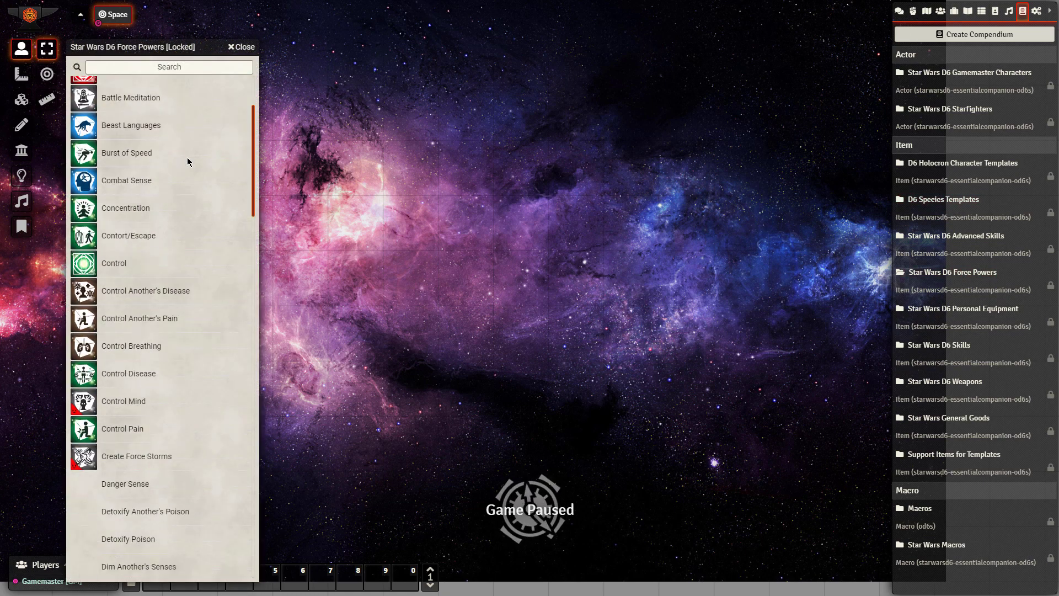
scroll(187, 162, "down", 12)
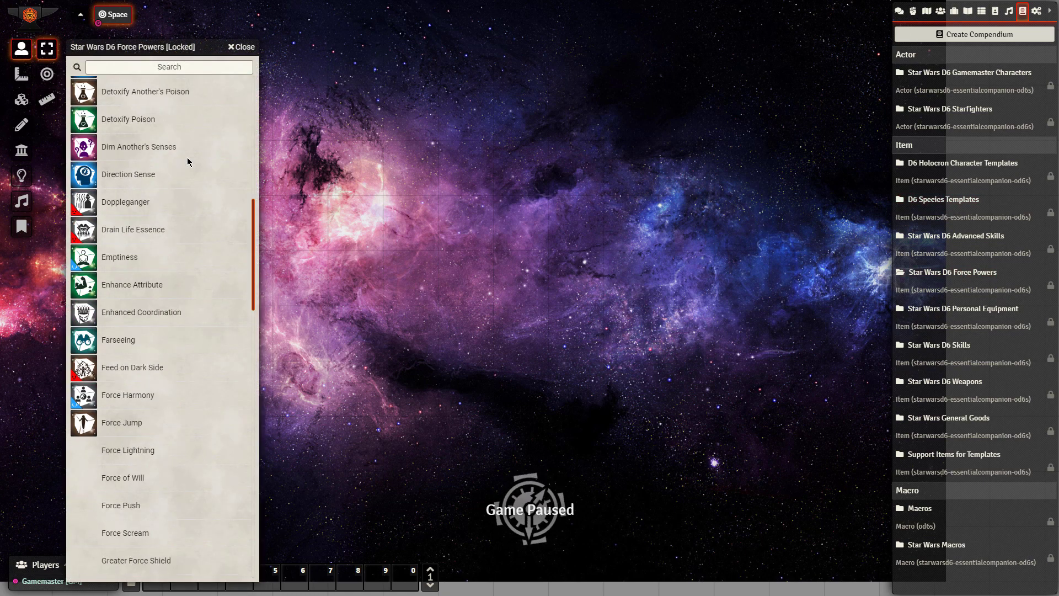
left_click(247, 48)
left_click(959, 345)
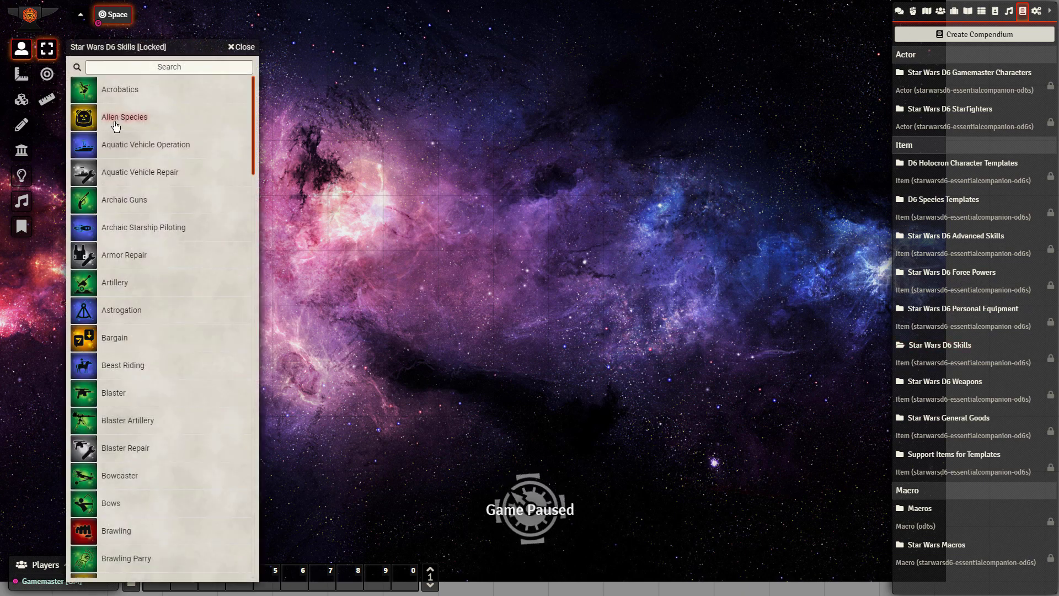
scroll(130, 135, "down", 10)
scroll(128, 136, "down", 20)
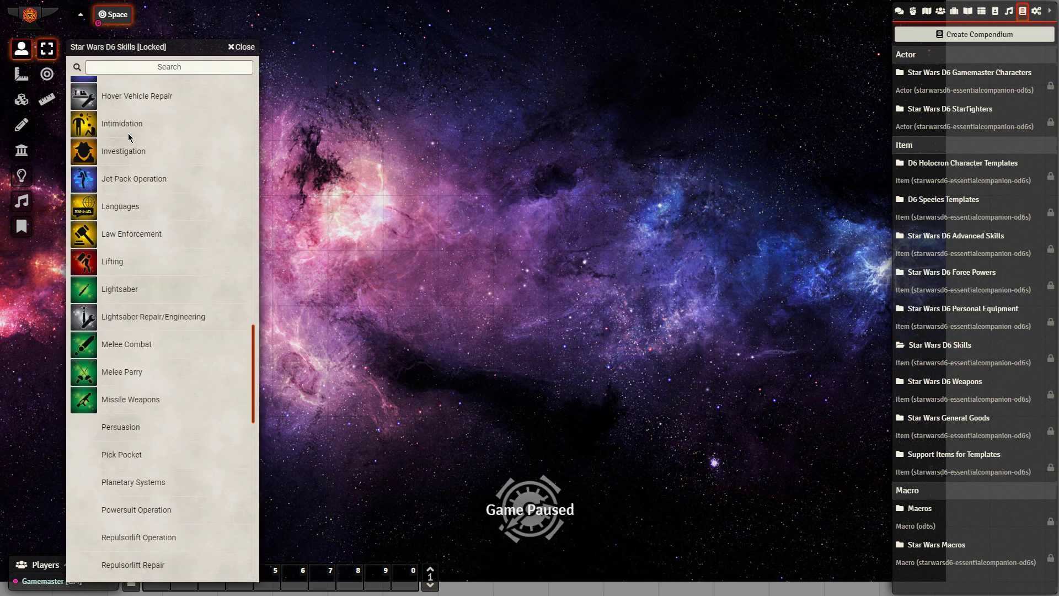
left_click(239, 50)
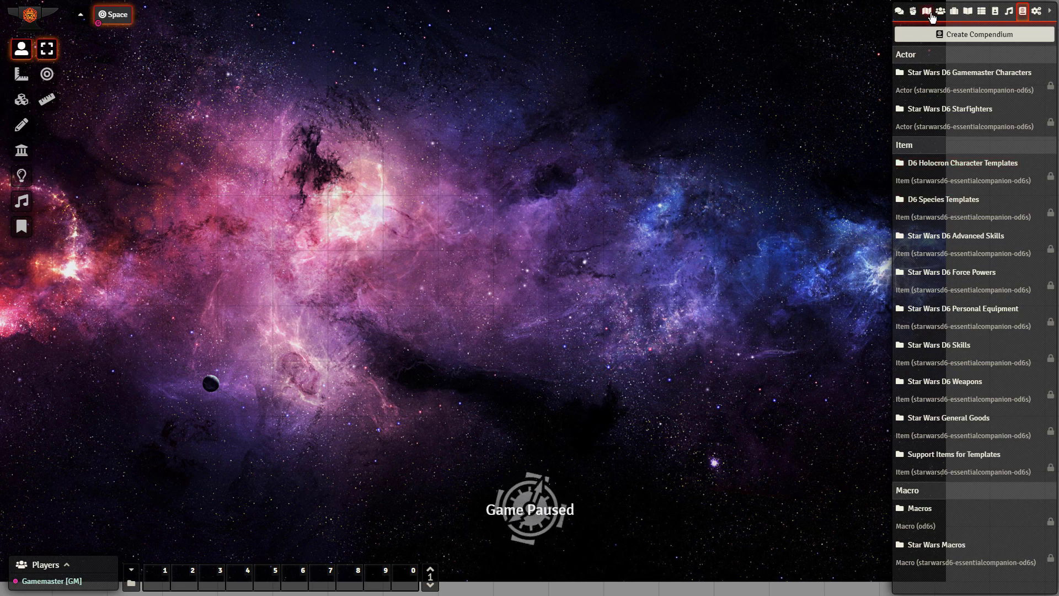
Create a new actor of type Character named "Bob the Trandoshan"
left_click(929, 12)
left_click(941, 12)
left_click(934, 35)
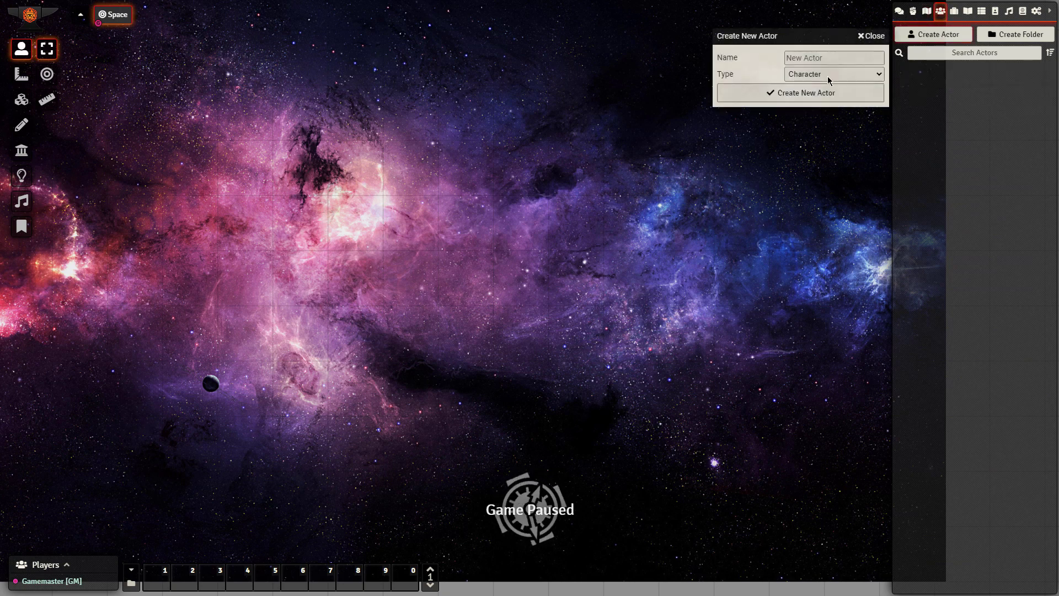
left_click(832, 58)
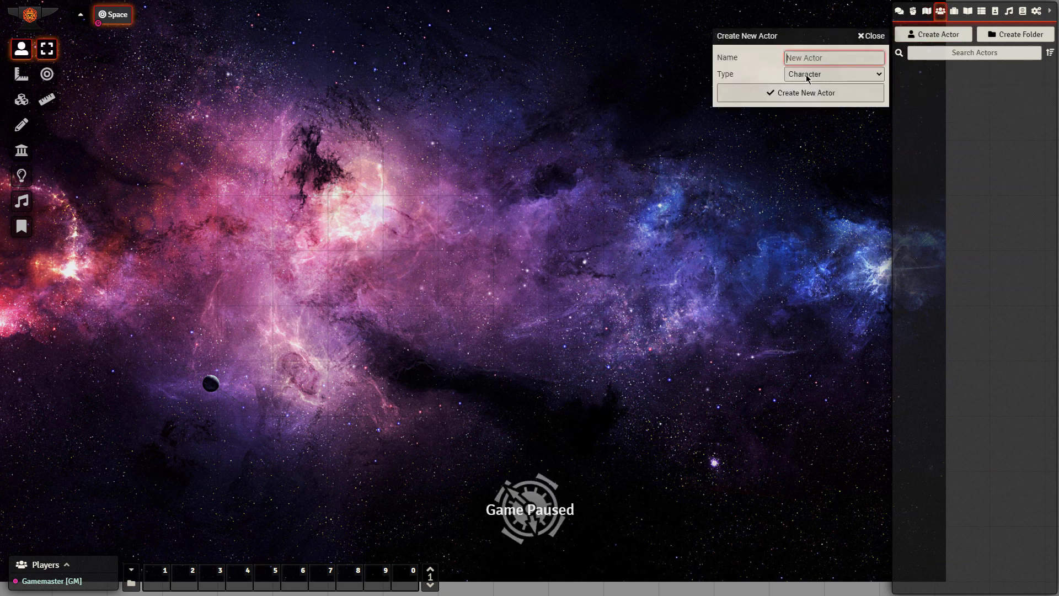
type("Bob the Trandoshan")
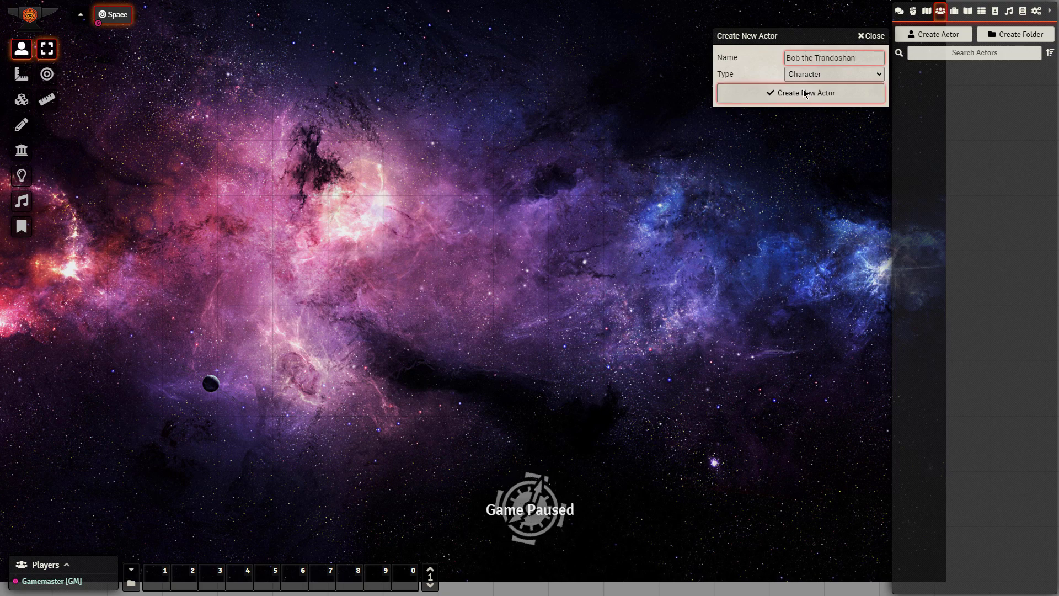
left_click(821, 93)
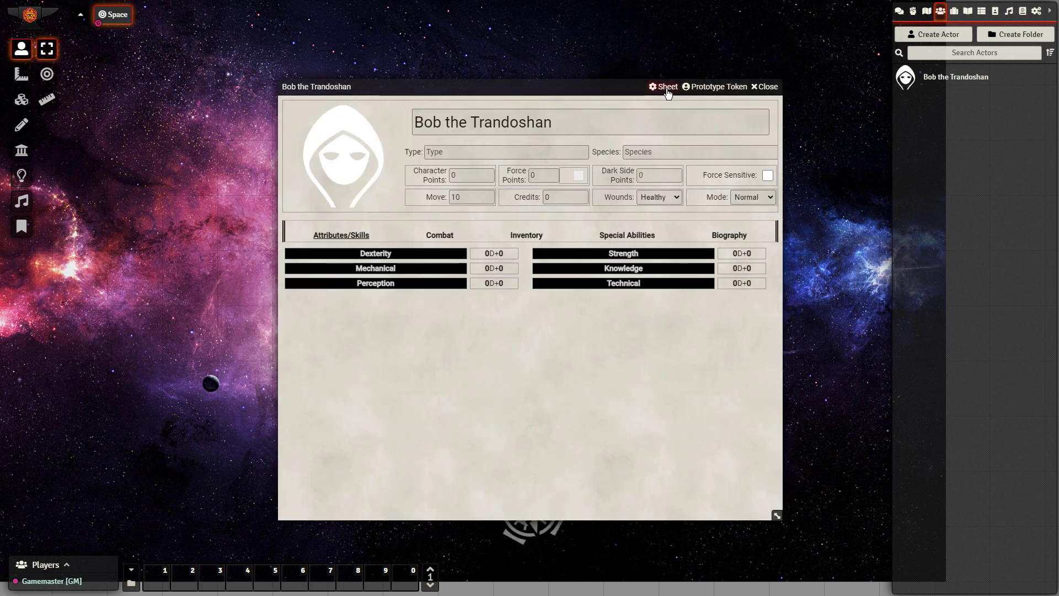
Set this actor's sheet type to od6s.OD6SActorSheet and save the sheet configuration
left_click(668, 91)
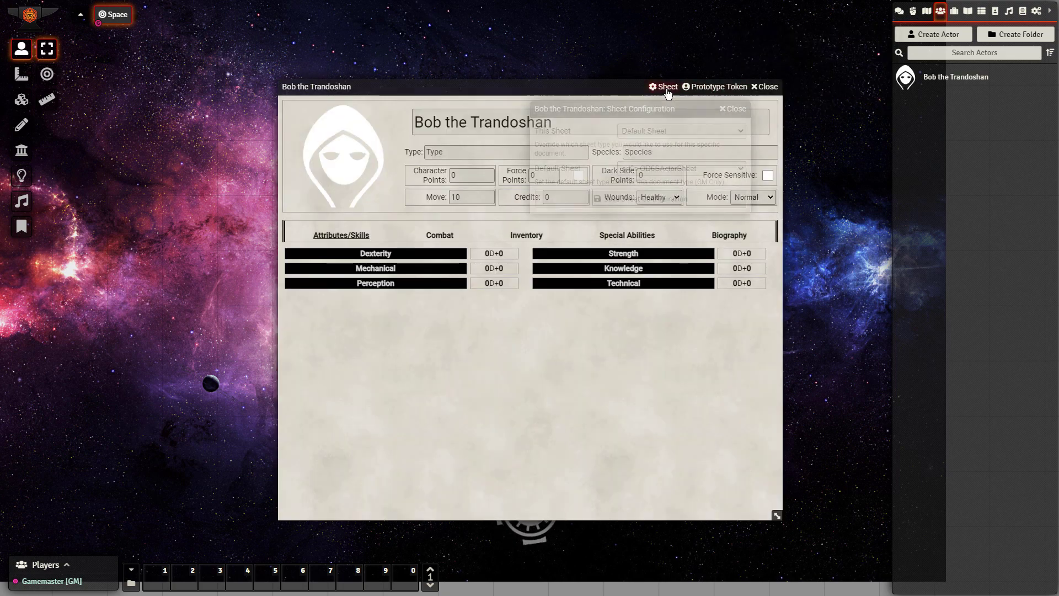
left_click(676, 133)
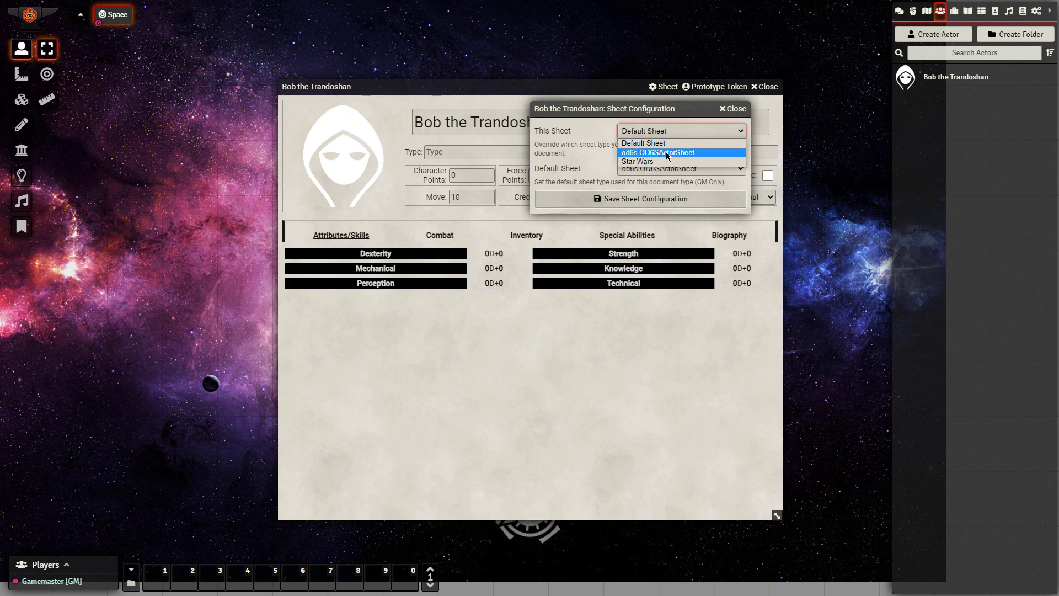
left_click(667, 153)
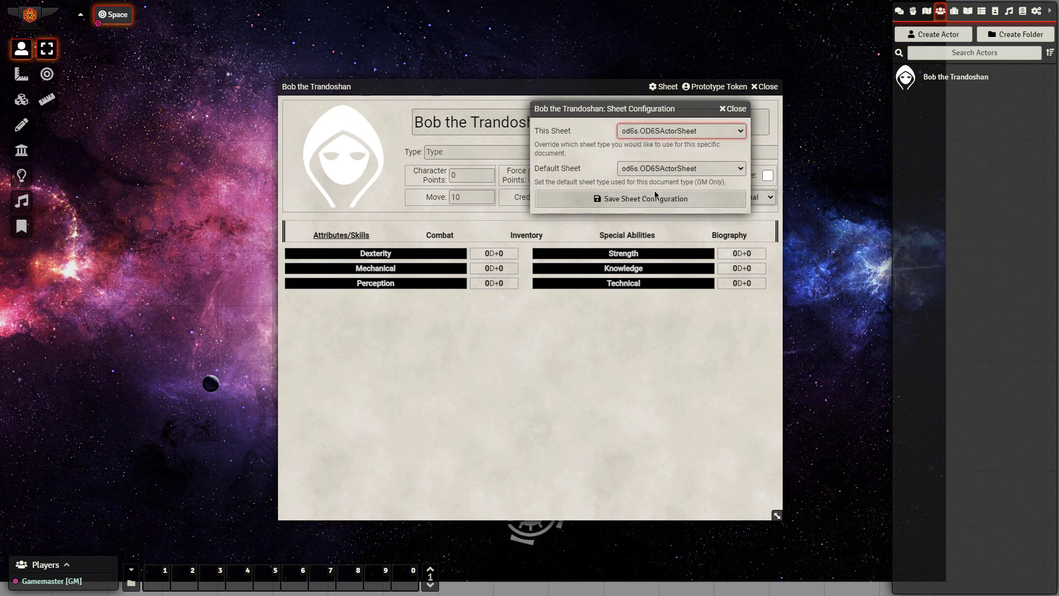
left_click(652, 199)
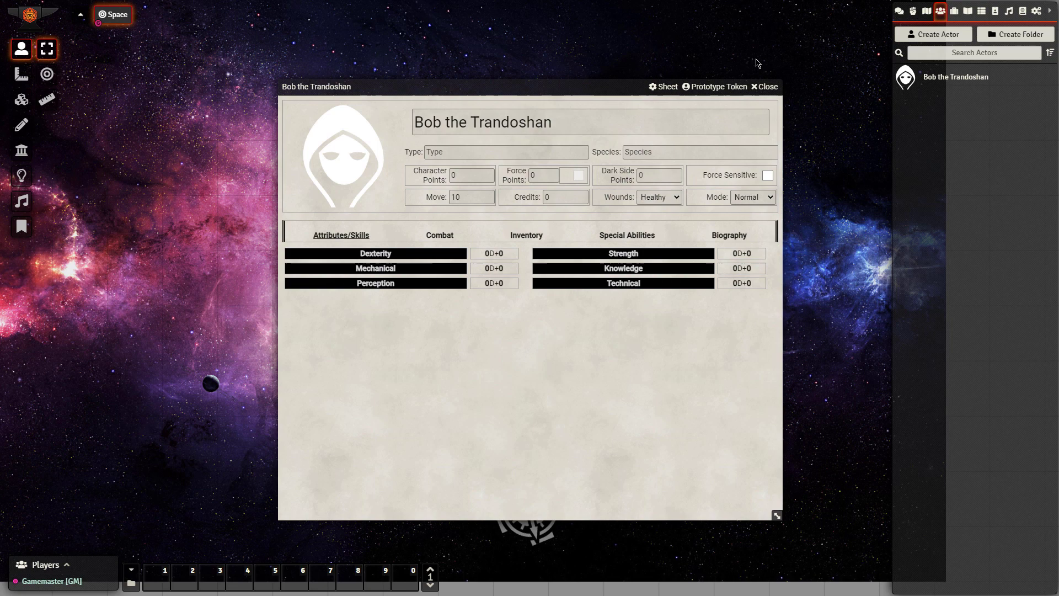
Switch Bob the Trandoshan's own sheet type to Star Wars and save the sheet configuration
left_click(667, 87)
left_click(674, 132)
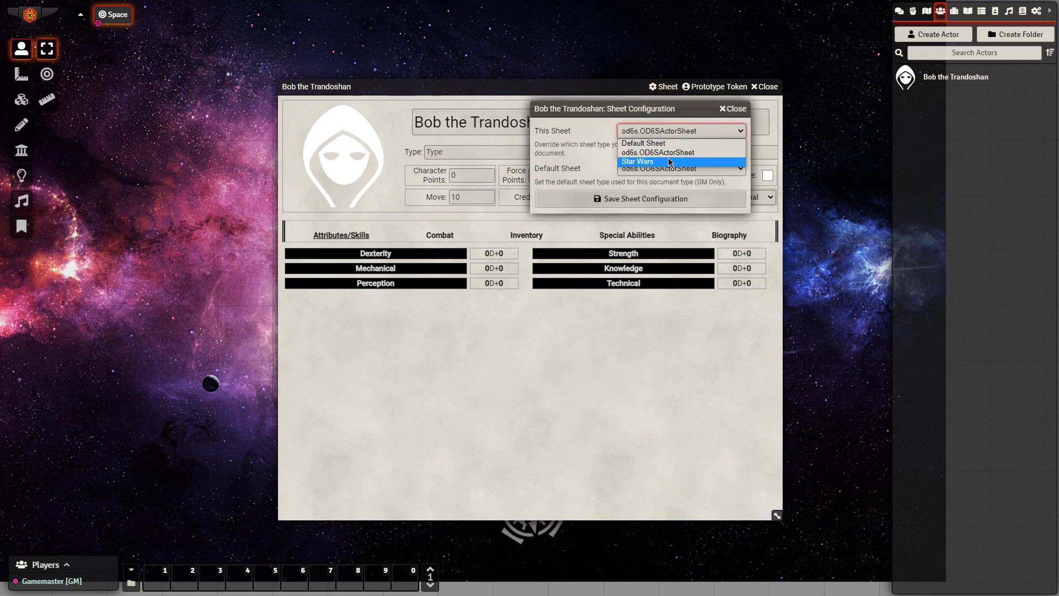
left_click(671, 163)
left_click(593, 199)
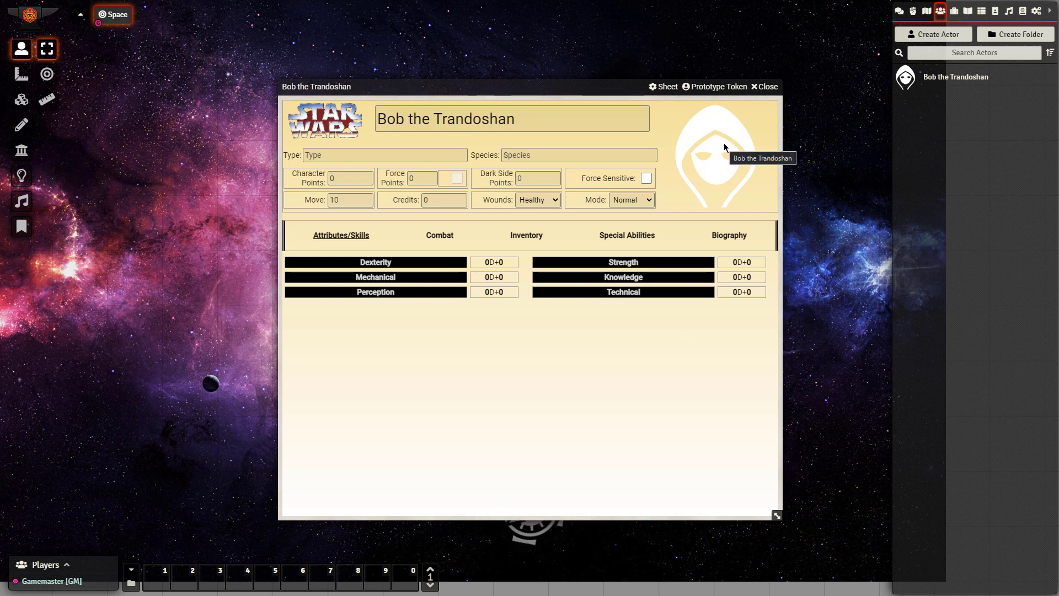
Apply the Bard template from the D6 Holocron Character Templates compendium to Bob the Trandoshan
left_click(1037, 11)
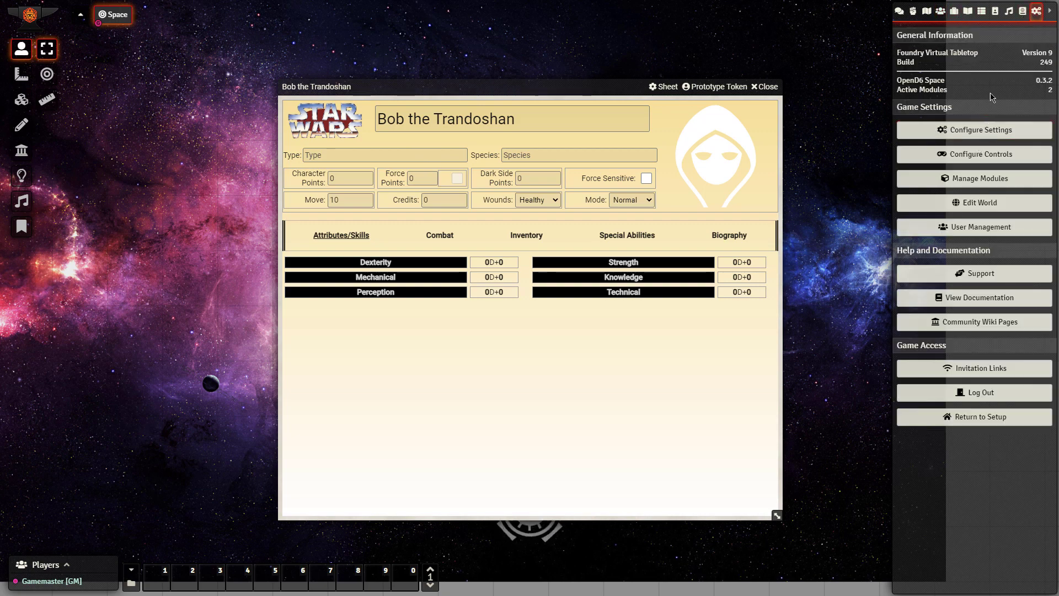
left_click(1022, 12)
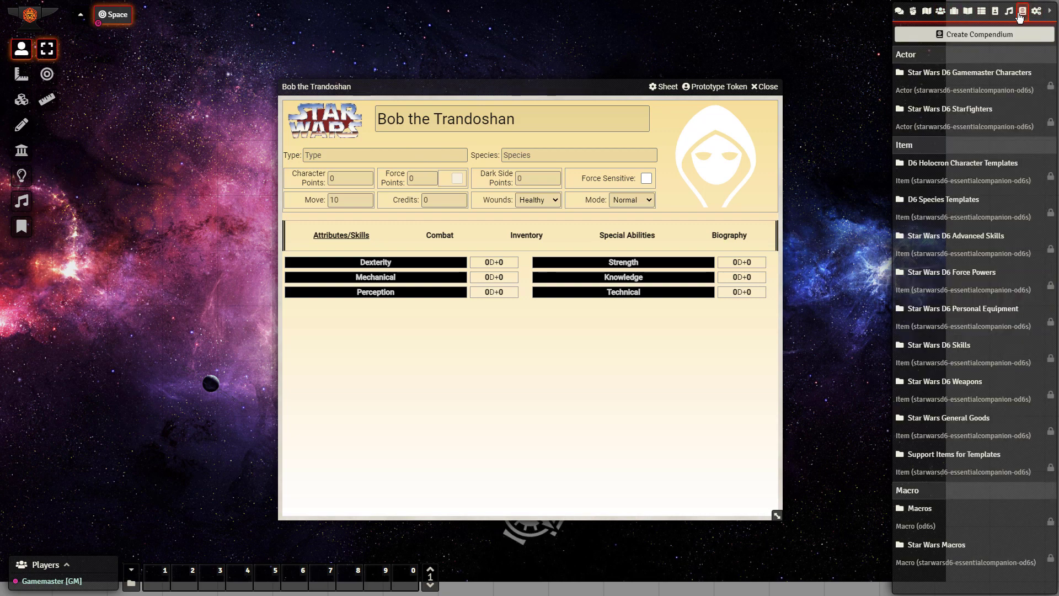
left_click(963, 163)
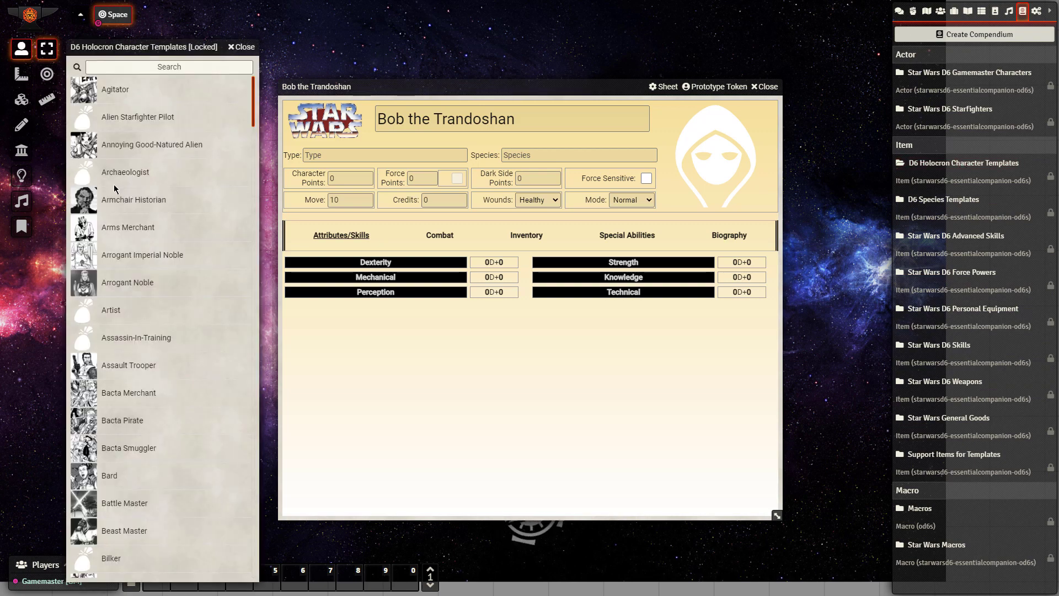
scroll(113, 187, "down", 6)
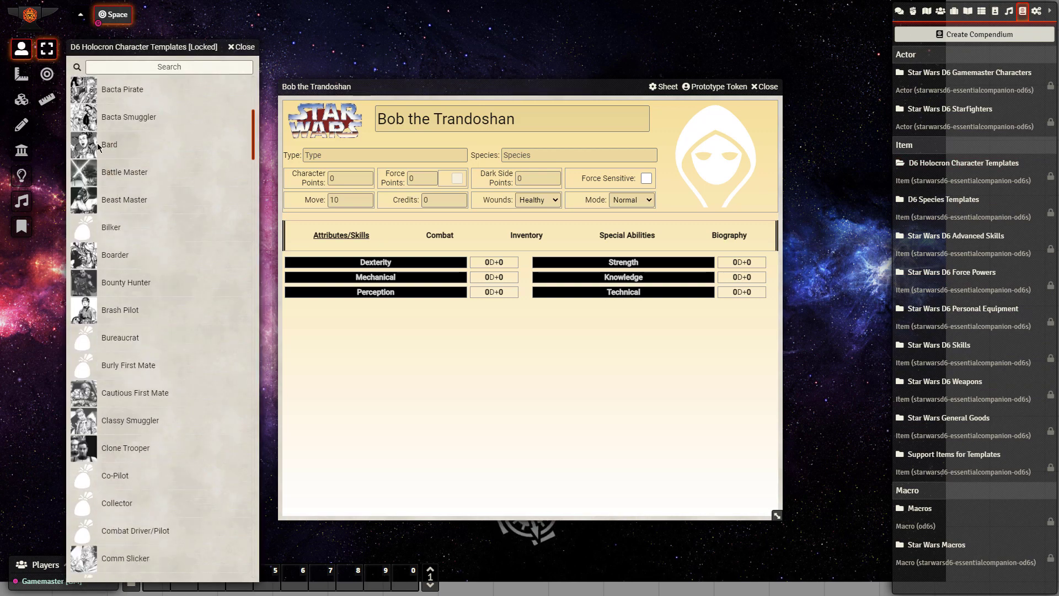
left_click_drag(98, 146, 470, 193)
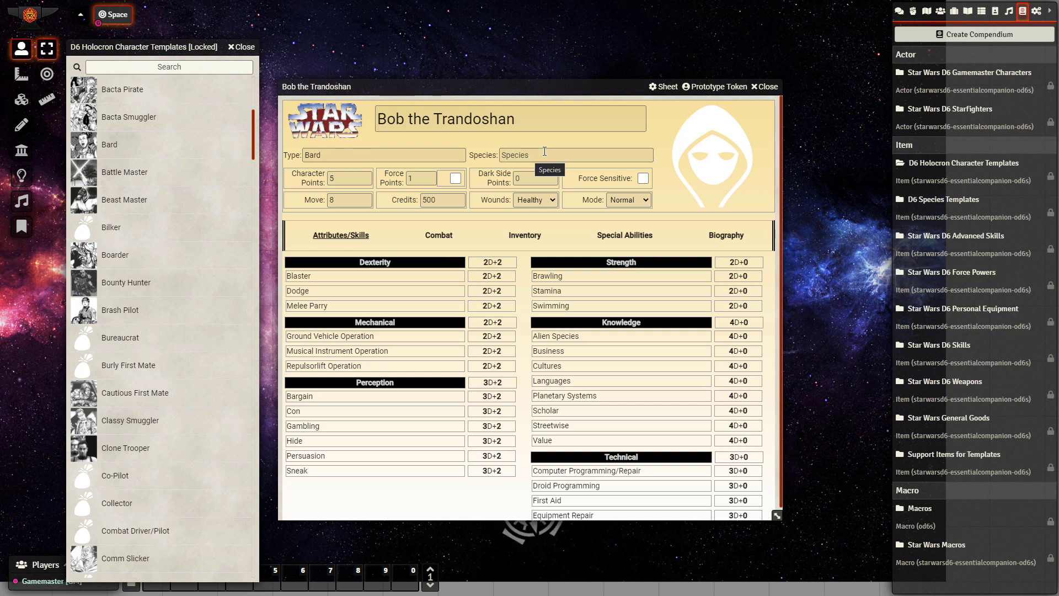
Clear the Bard template from Bob the Trandoshan in Free Edit mode and return the sheet to Normal mode
left_click(637, 206)
left_click(629, 232)
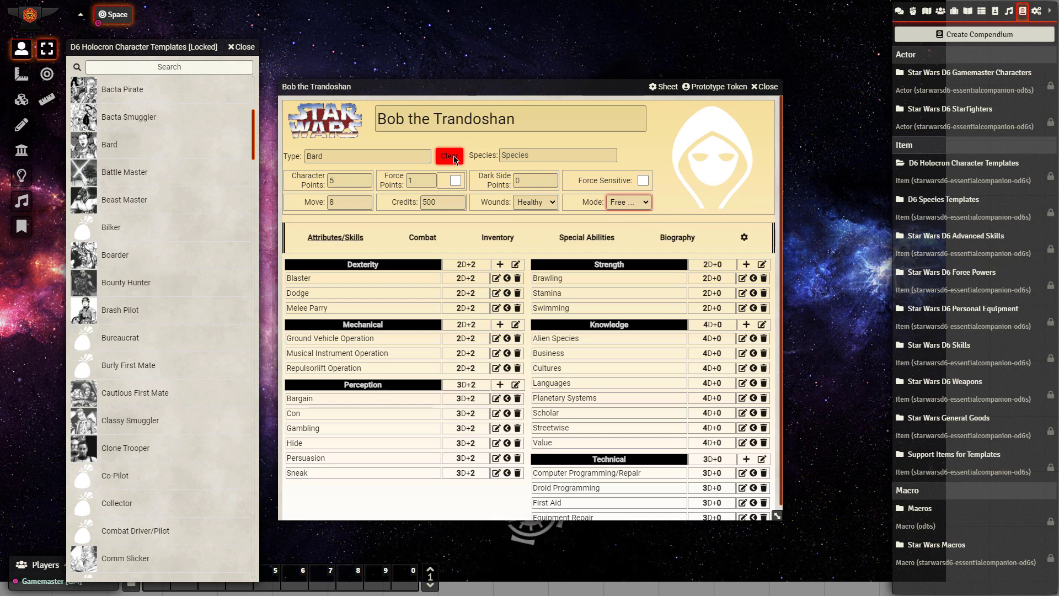
left_click(450, 157)
left_click(505, 327)
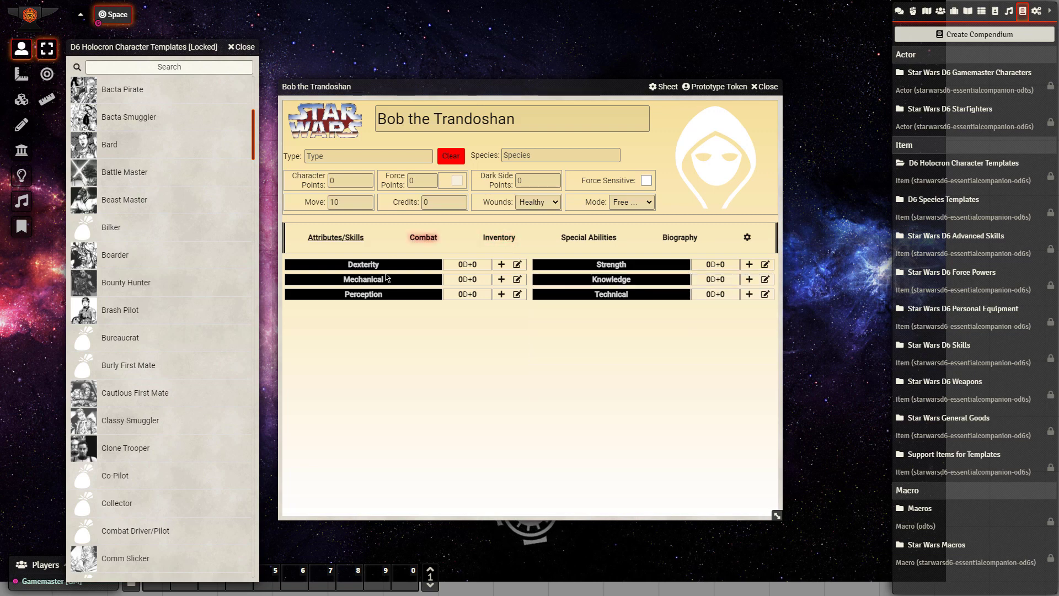
left_click(625, 204)
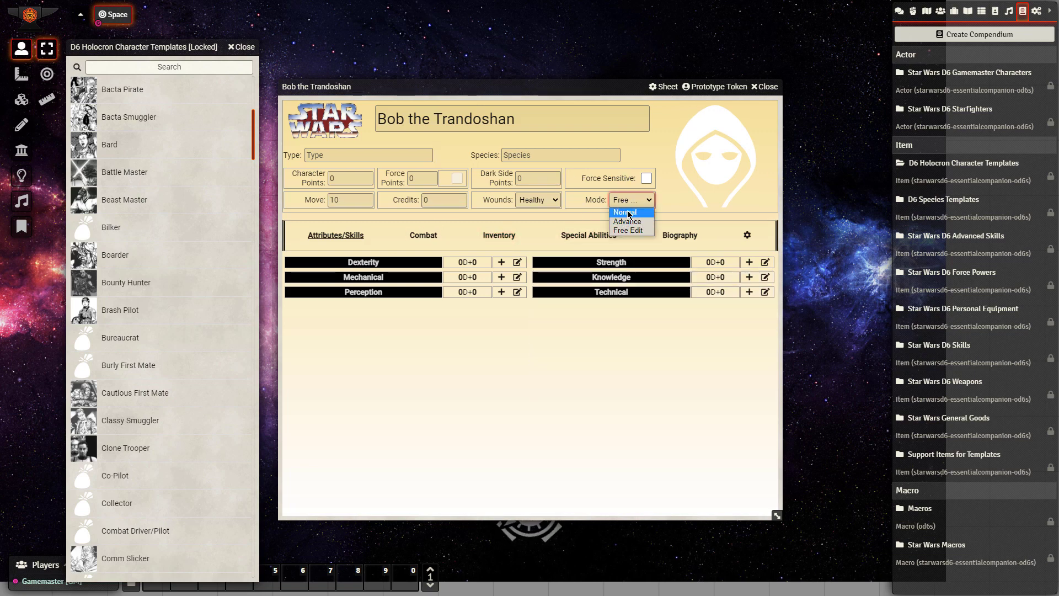
left_click(631, 215)
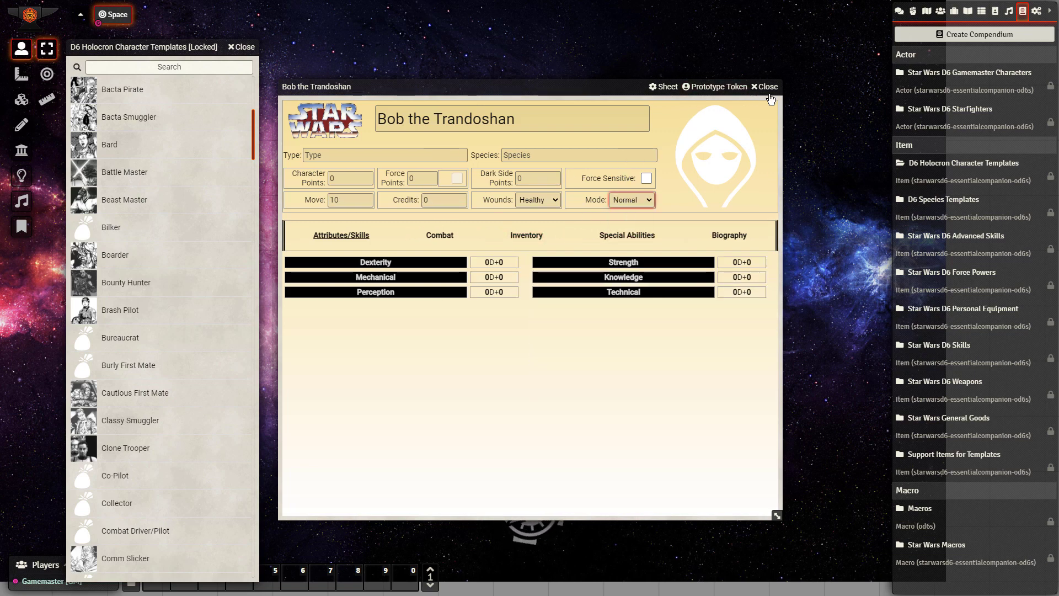
Open the Star Wars D6 Force Powers compendium to view its entries
left_click(963, 276)
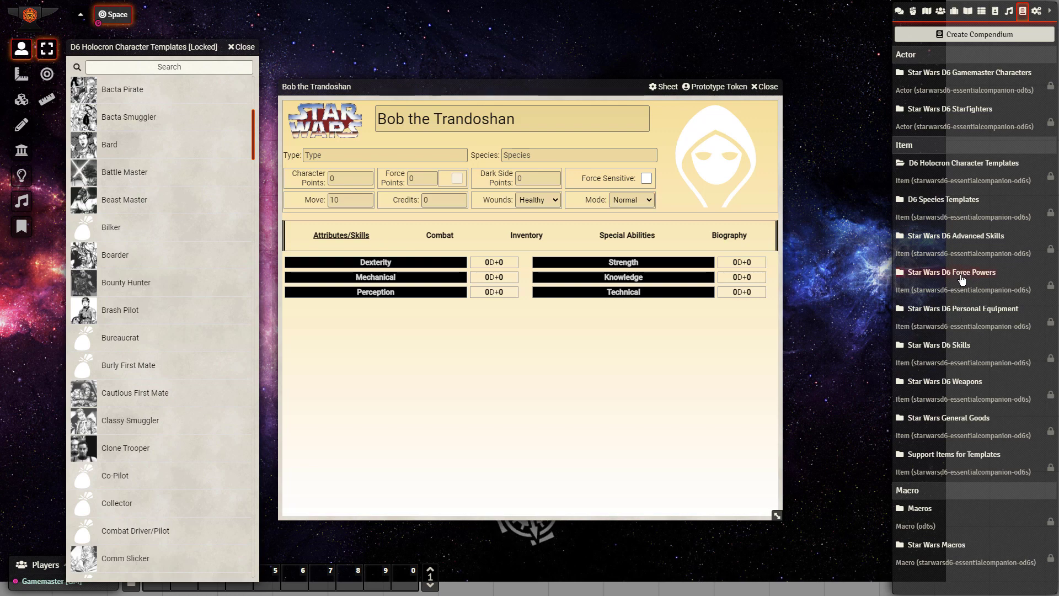
mouse_move(110, 200)
left_mouse_down()
mouse_move(409, 298)
mouse_move(105, 160)
mouse_move(130, 203)
left_mouse_up()
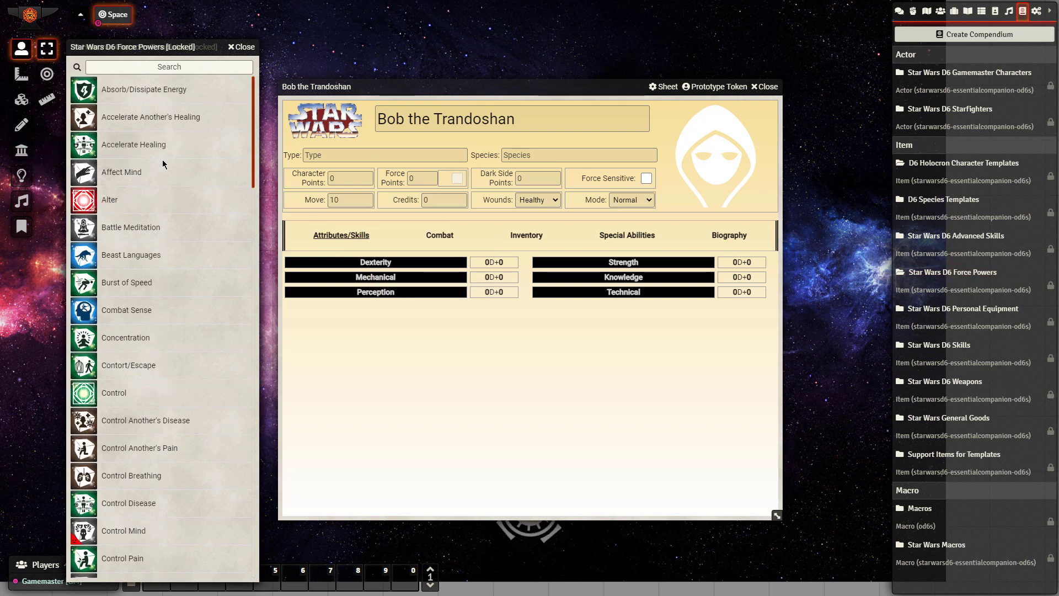
Filter the modules by "search", activate Quick Insert - Search Widget and save the module settings
left_click(1037, 12)
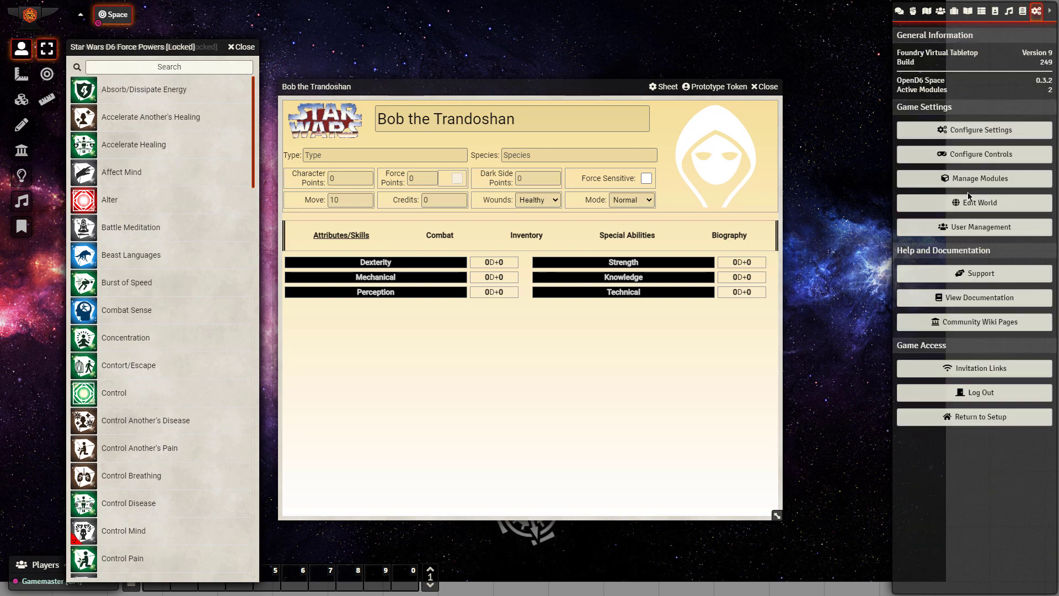
left_click(972, 178)
left_click(386, 141)
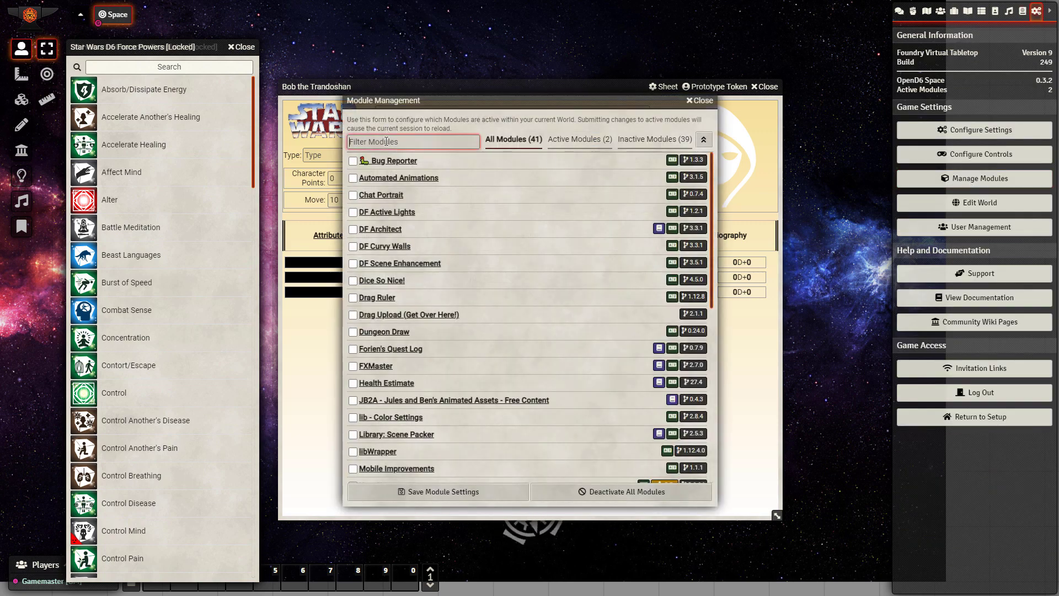
type("searc")
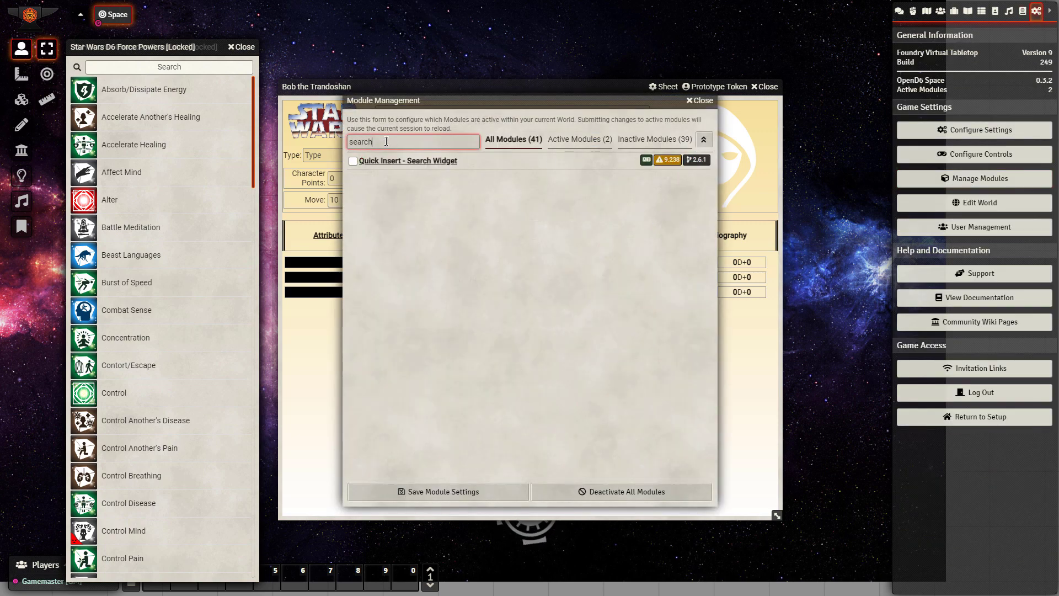
type("h")
left_click(352, 162)
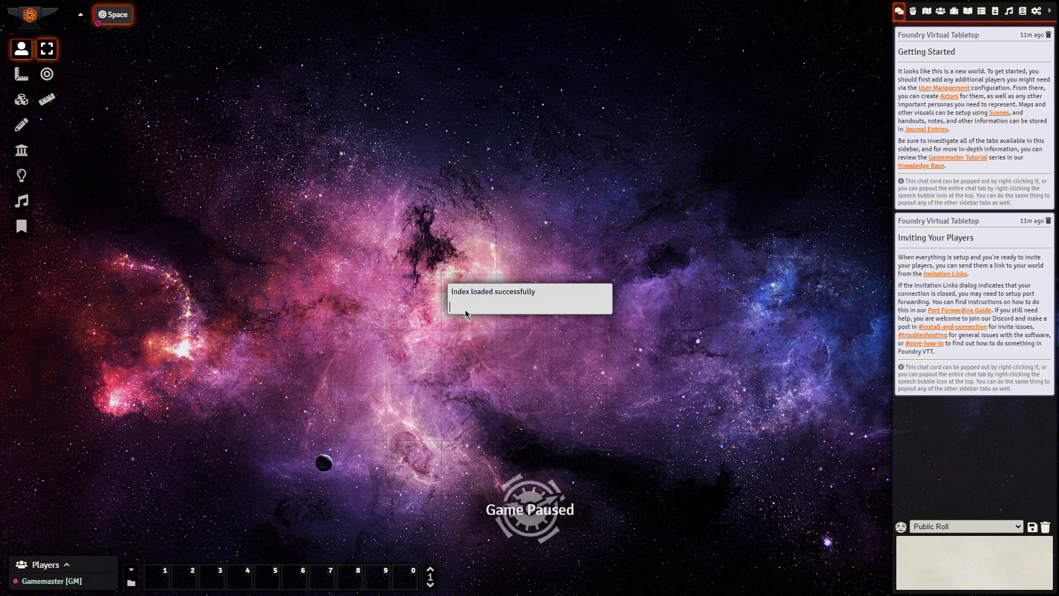
Search for "a-wing" with Quick Insert and place the A-Wing starfighter as a token on the Space scene
type("a-wing")
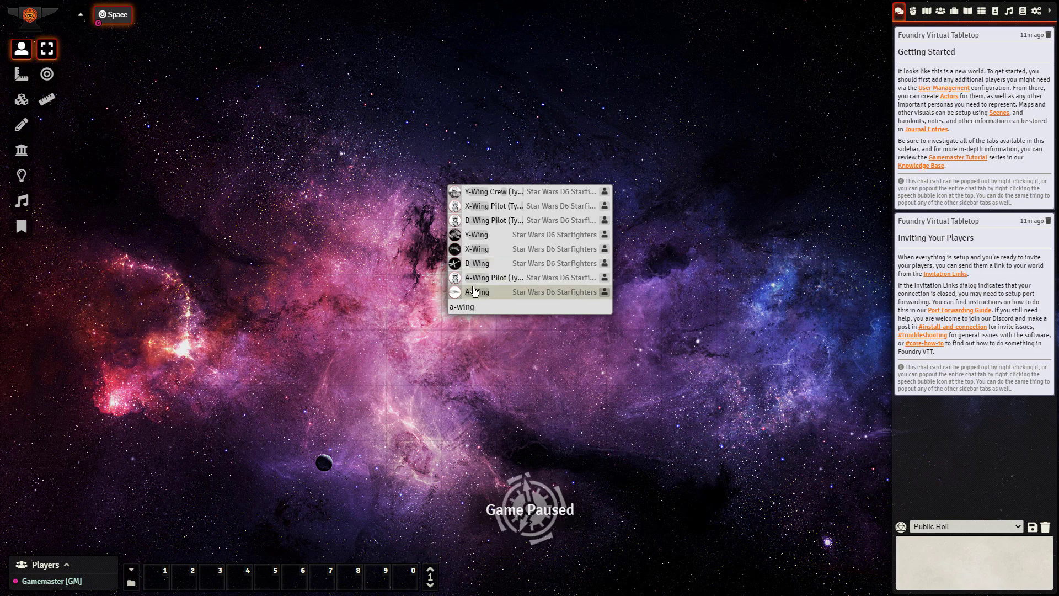
left_click_drag(475, 294, 345, 250)
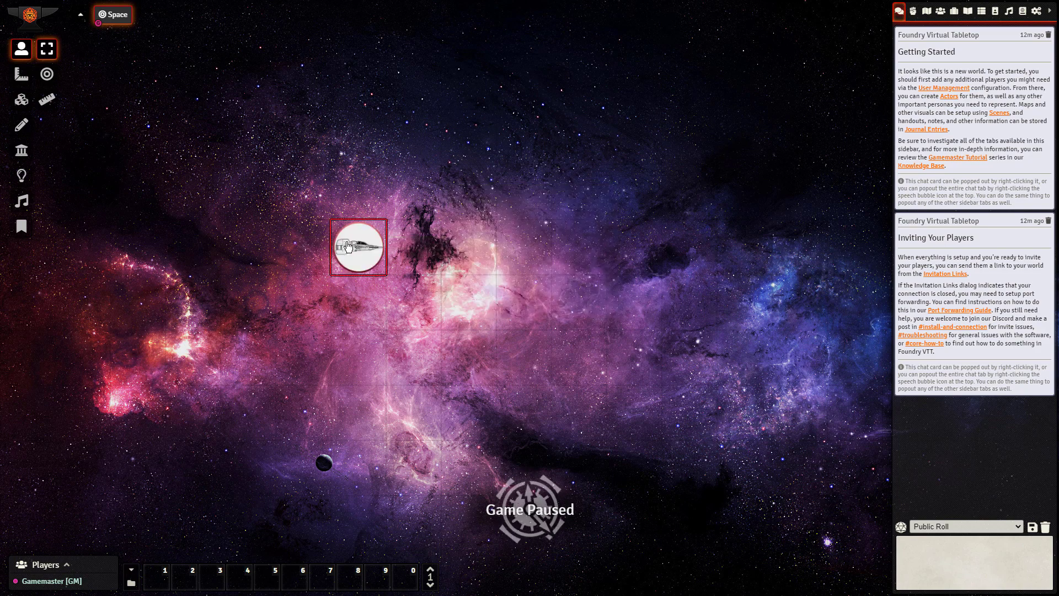
Set the default sheet type for the A-Wing's document type to Star Wars, save it and close the A-Wing sheet
double_click(361, 253)
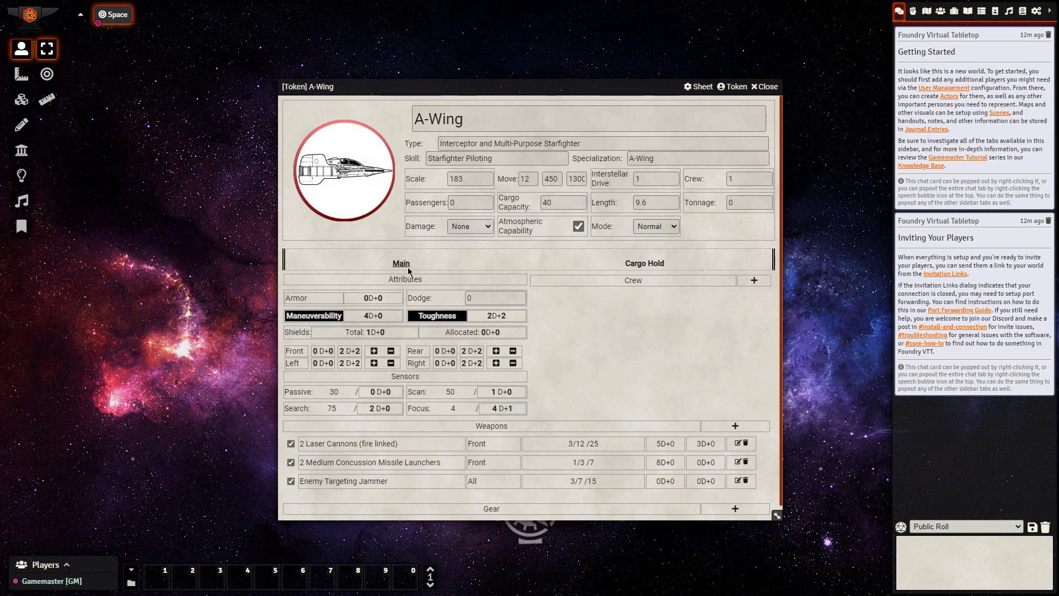
left_click(698, 88)
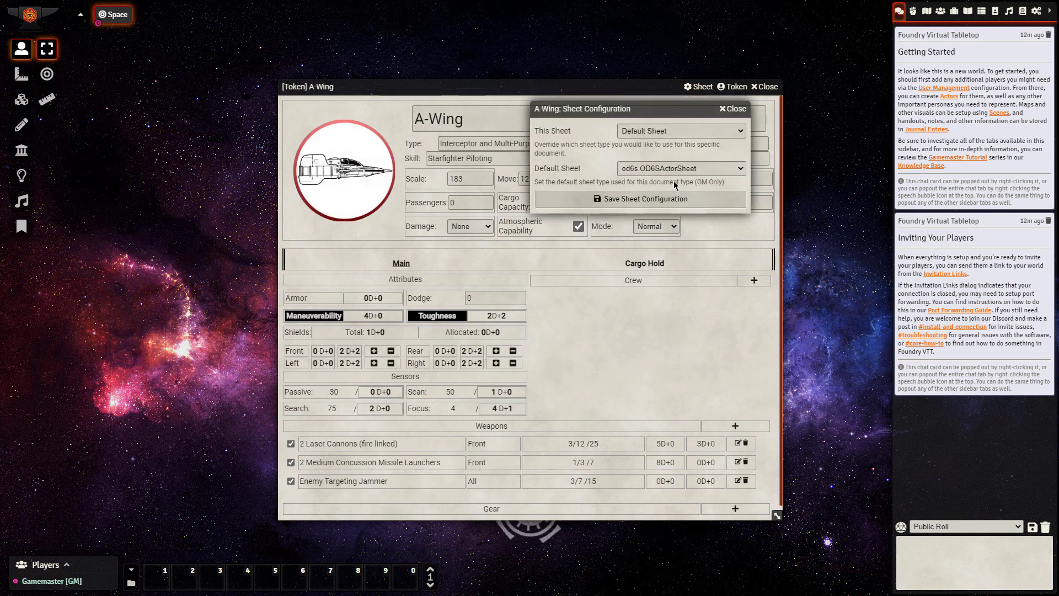
left_click(672, 169)
left_click(659, 193)
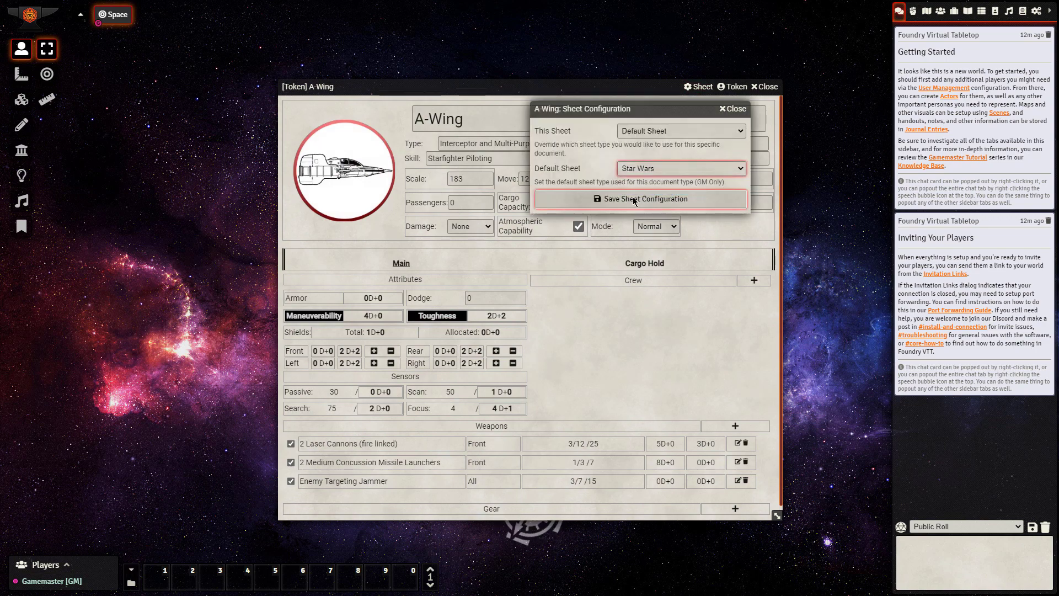
left_click(634, 200)
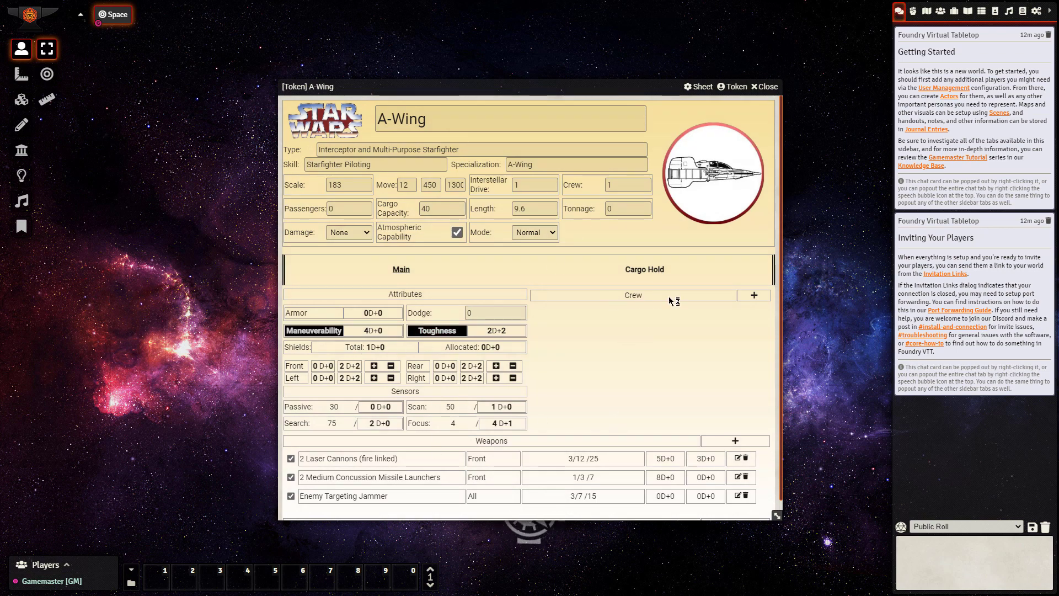
left_click(761, 88)
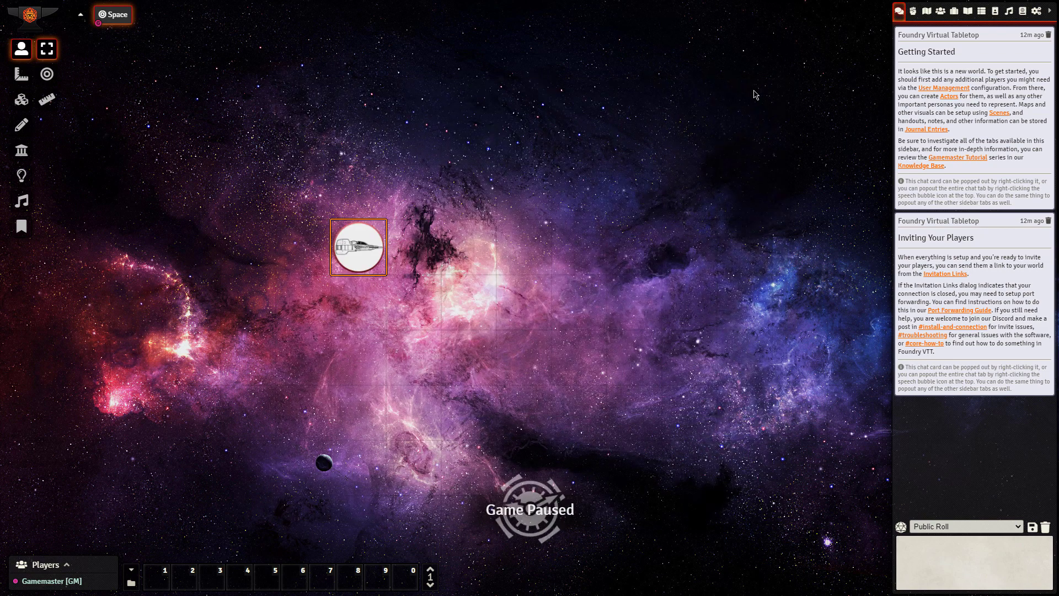
Mark the Health Estimate, Pings and Settings Extender modules for activation in the module management
left_click(1024, 11)
left_click(1037, 11)
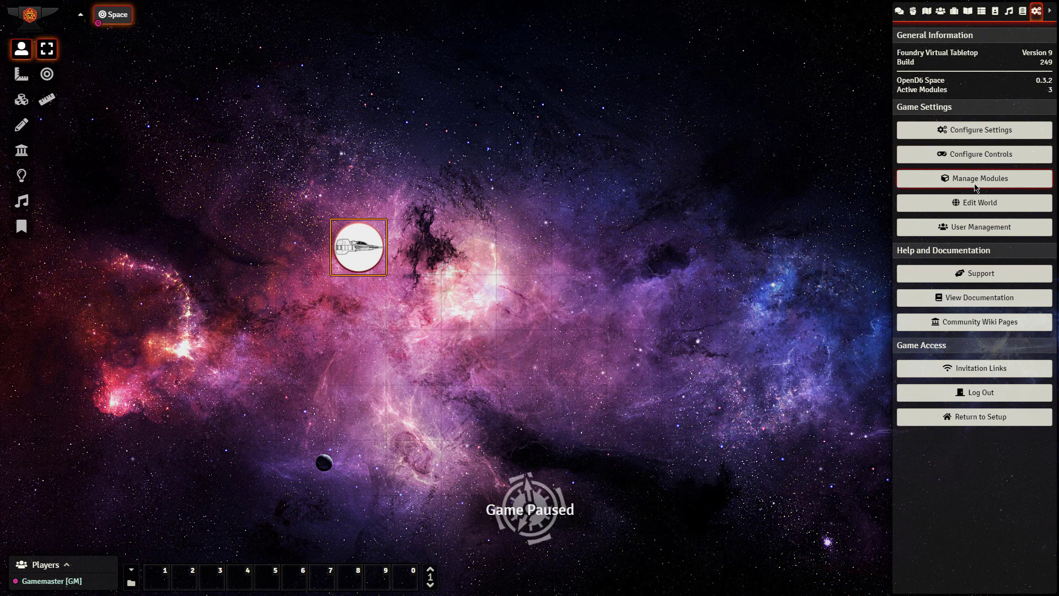
left_click(975, 182)
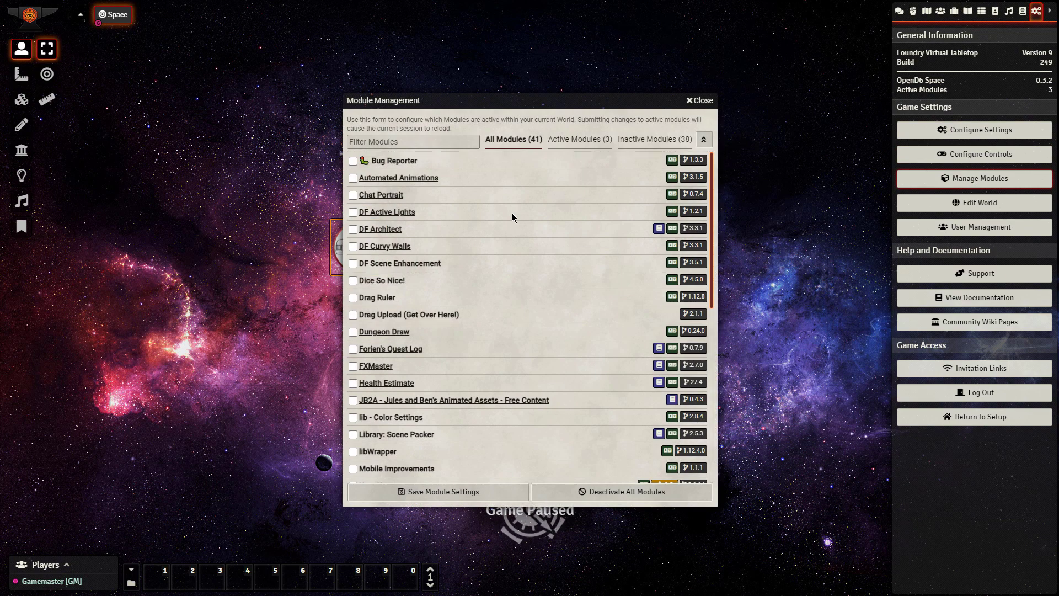
scroll(430, 171, "down", 2)
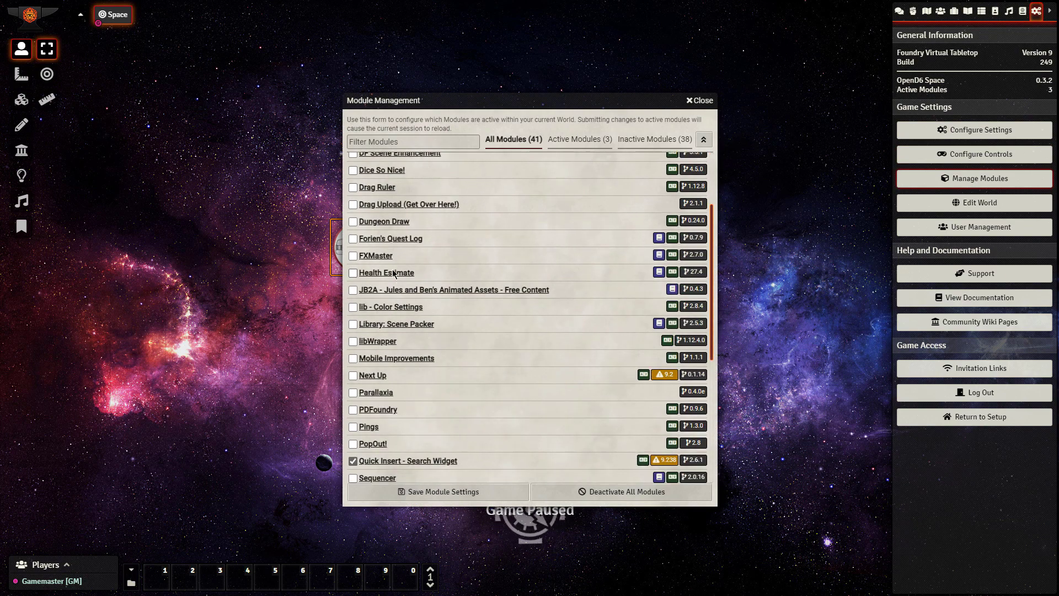
left_click(354, 274)
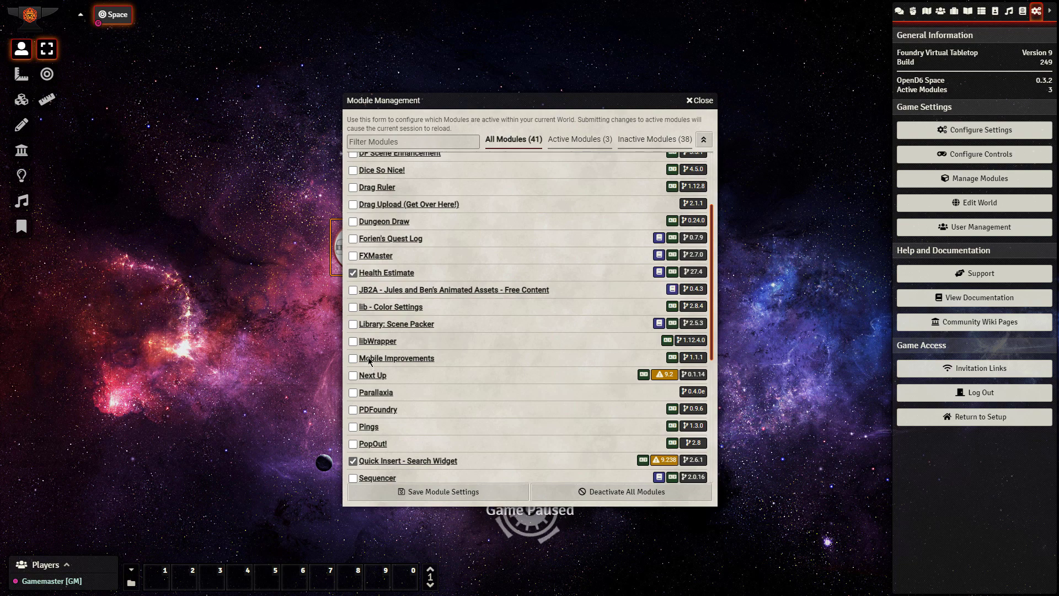
scroll(377, 318, "down", 3)
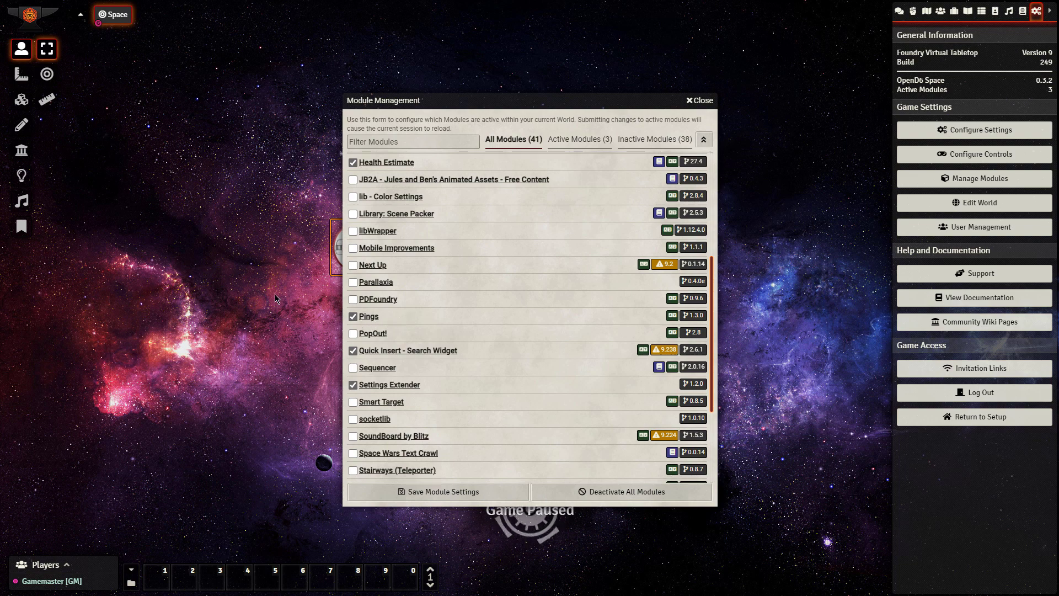
Enable the Space Wars Text Crawl and SoundBoard by Blitz modules and disable both again
scroll(491, 287, "down", 2)
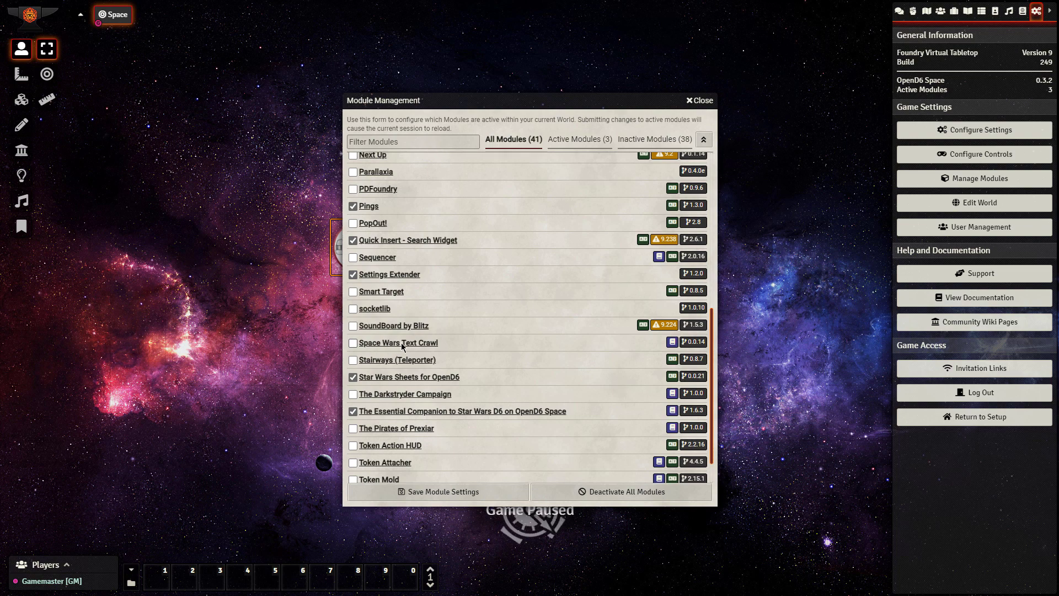
left_click(353, 343)
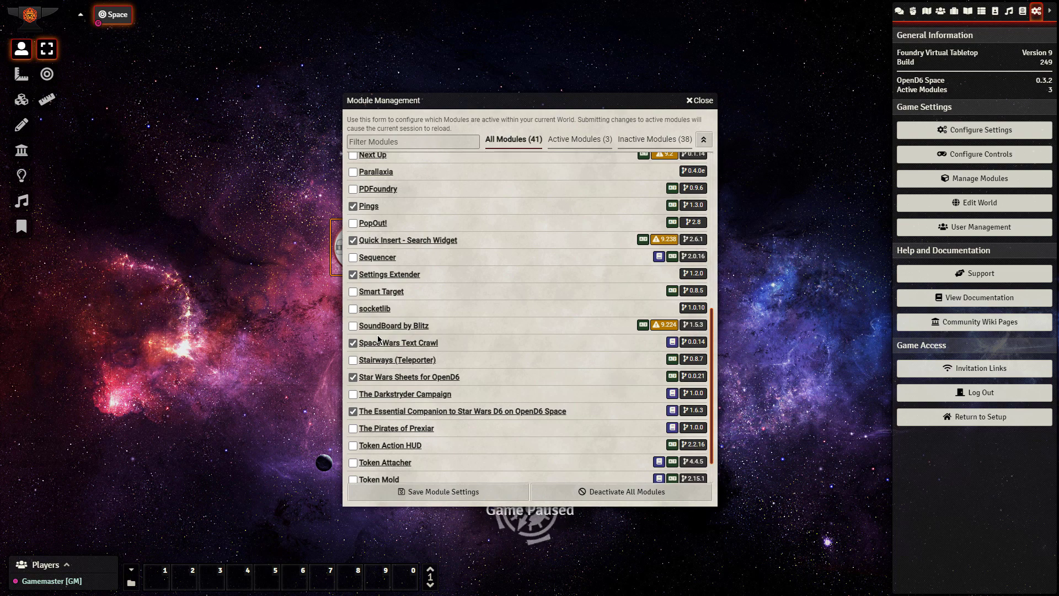
left_click(353, 326)
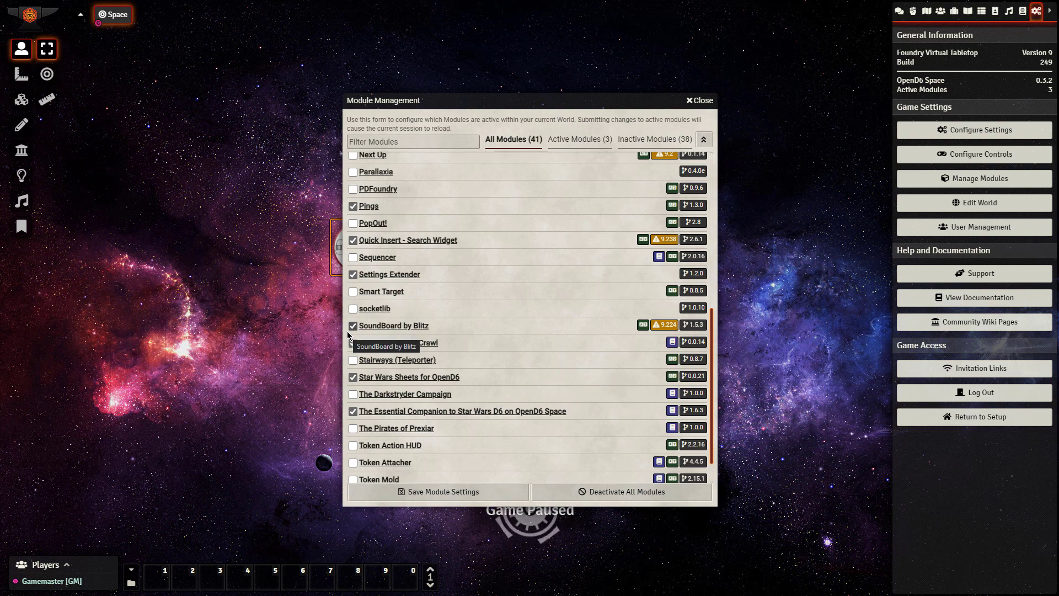
left_click(353, 326)
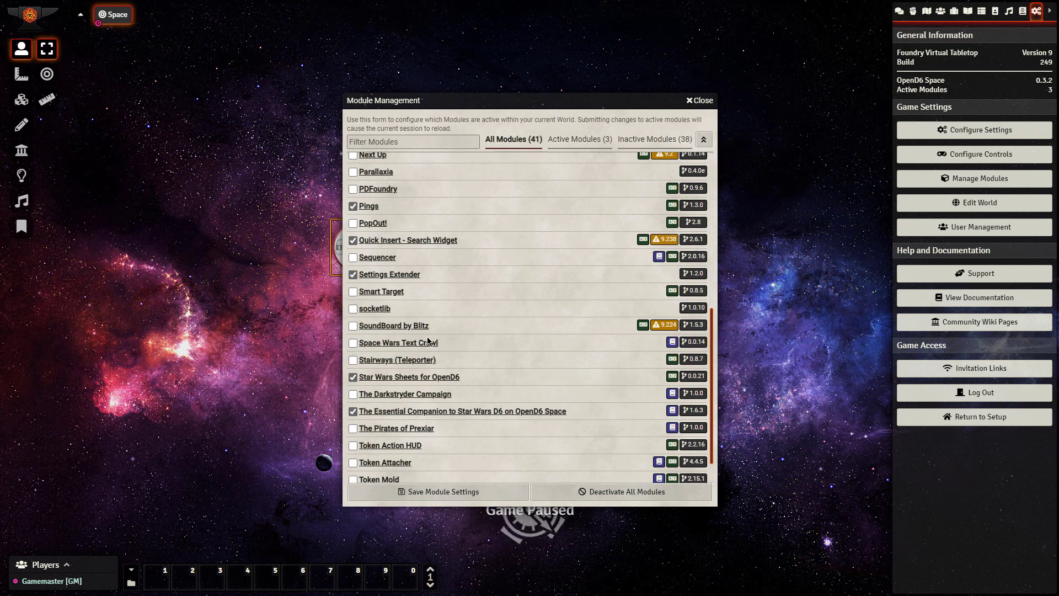
Enable the Token Action HUD module and save the module settings
scroll(429, 338, "down", 1)
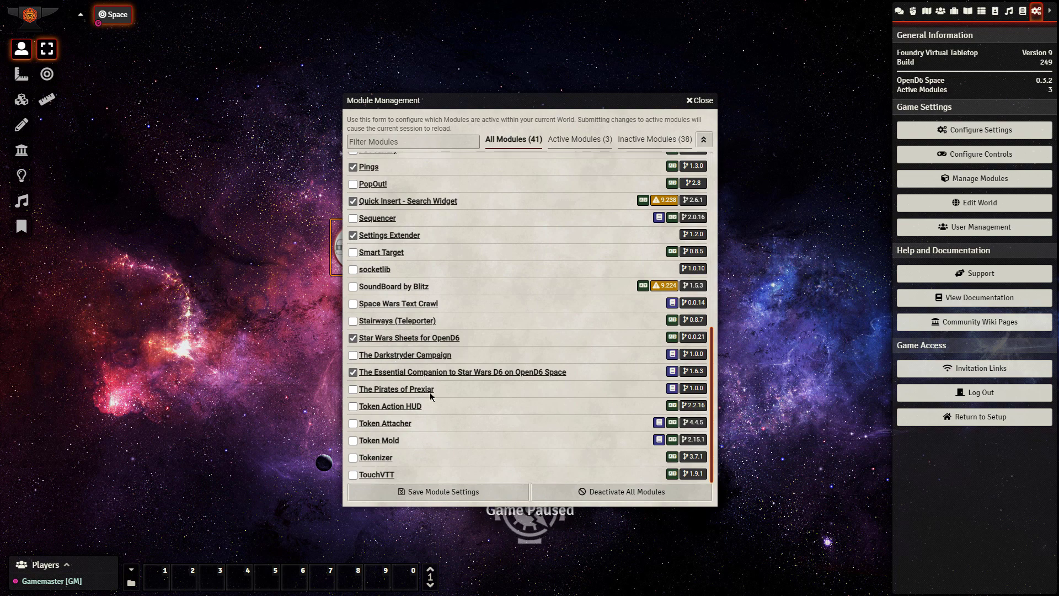
left_click(354, 406)
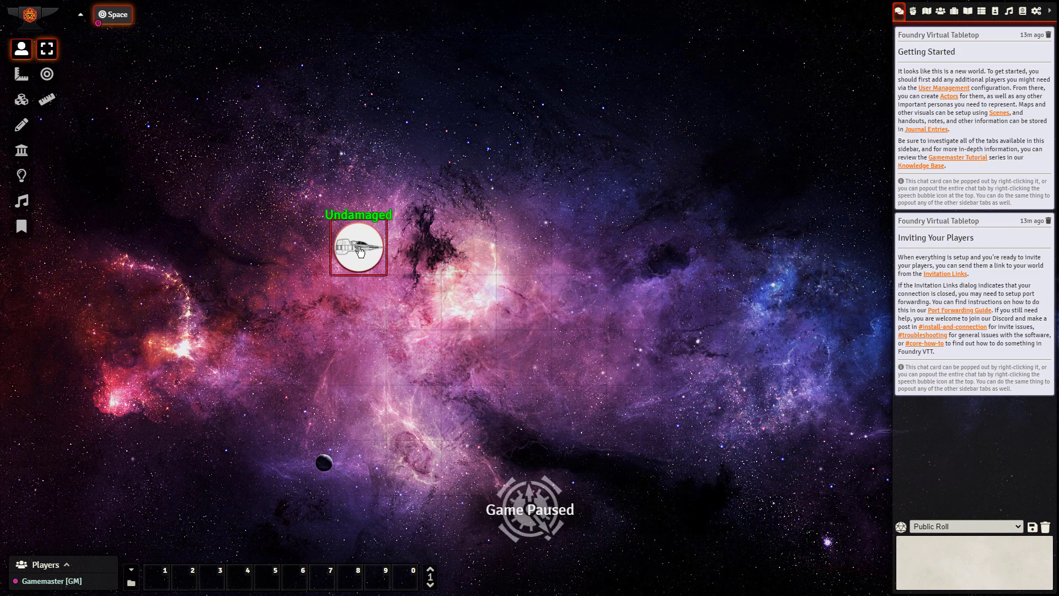
Open the A-Wing token's sheet and set its damage level to Light
double_click(364, 244)
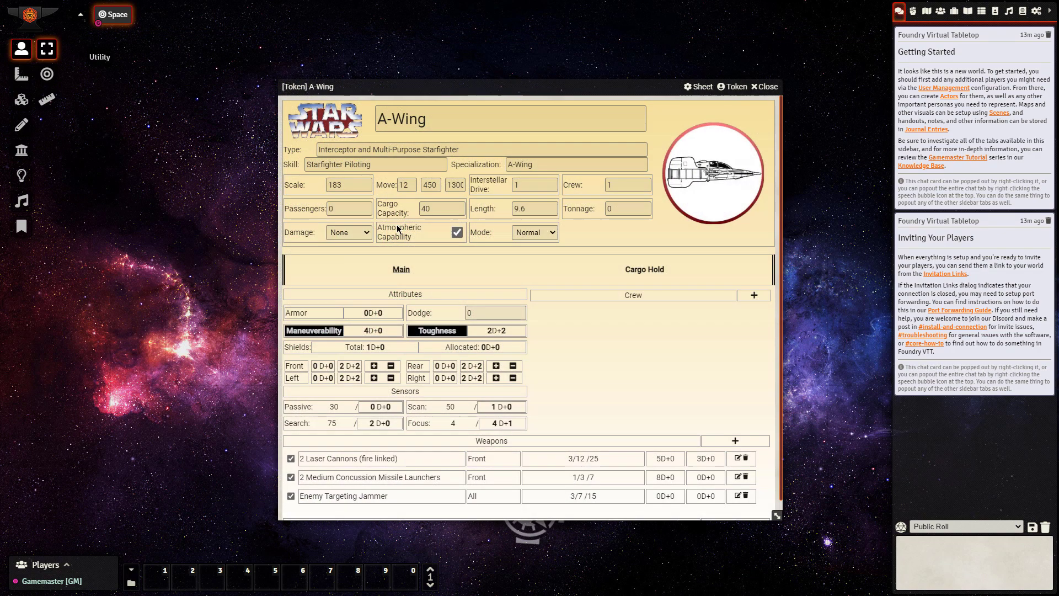
left_click(349, 233)
key("Escape")
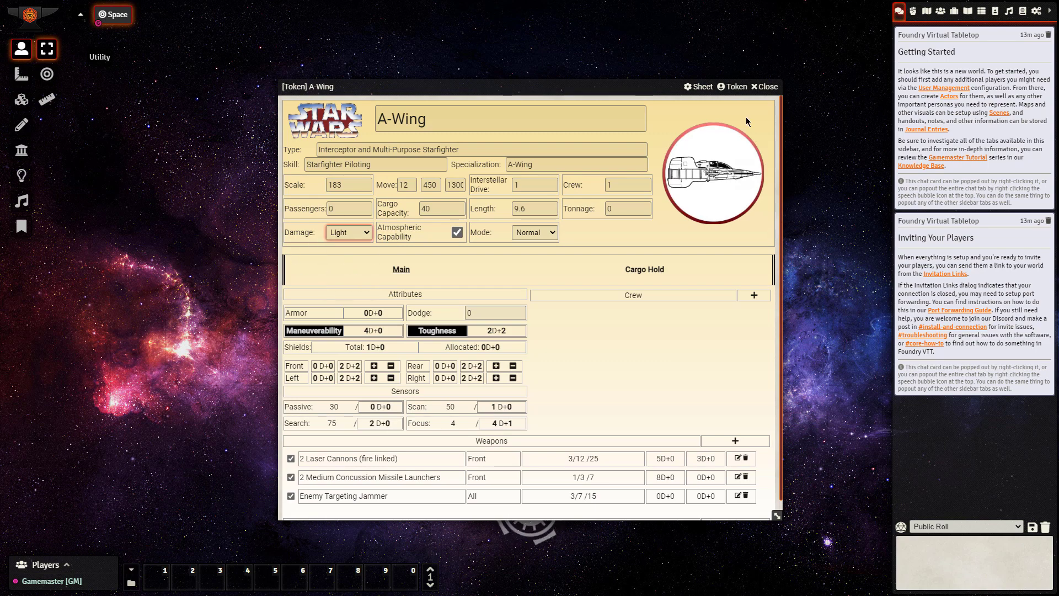
Reopen the A-Wing token's sheet, try the Destroyed damage level and set the damage to Severe
left_click(765, 87)
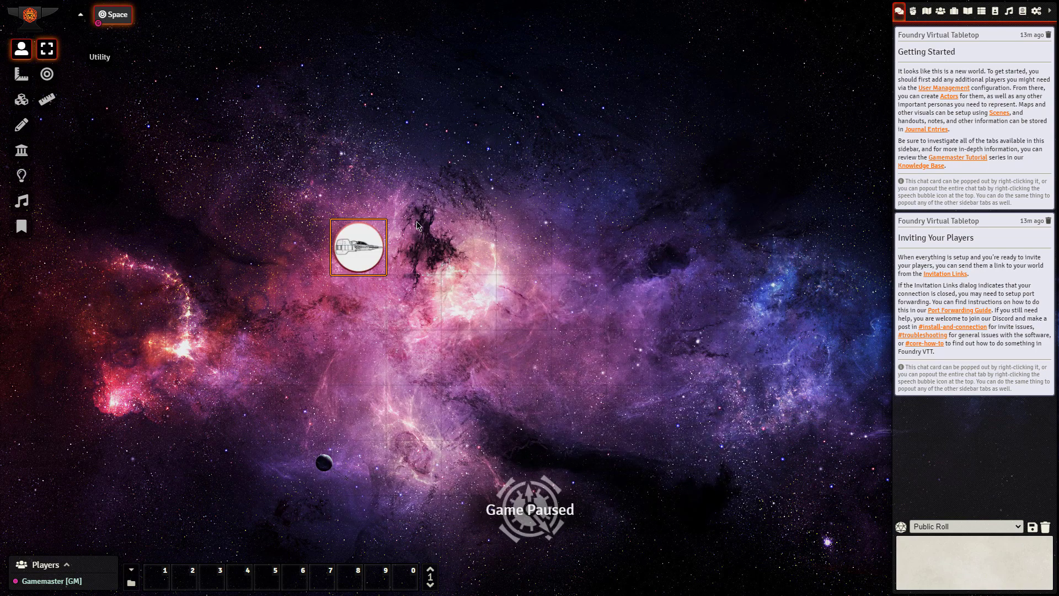
double_click(358, 248)
left_click(346, 233)
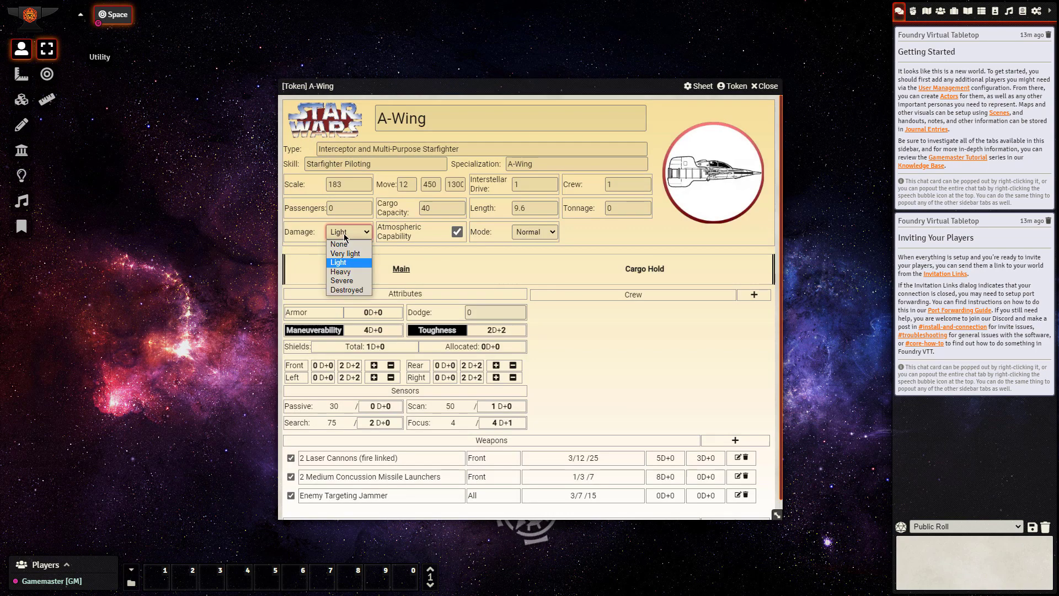
left_click(346, 290)
left_click(355, 234)
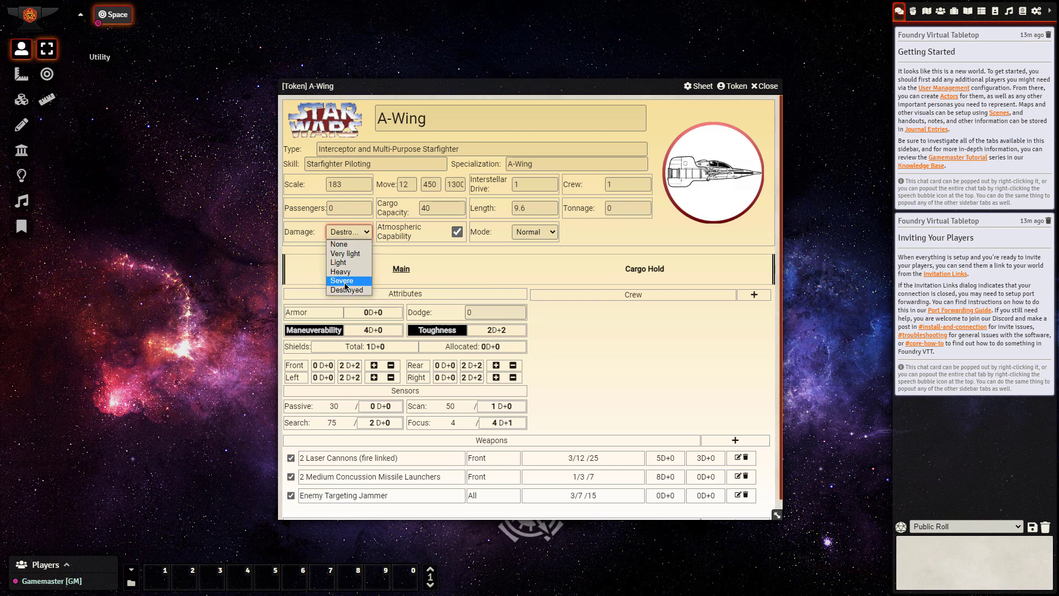
left_click(345, 282)
left_click(765, 86)
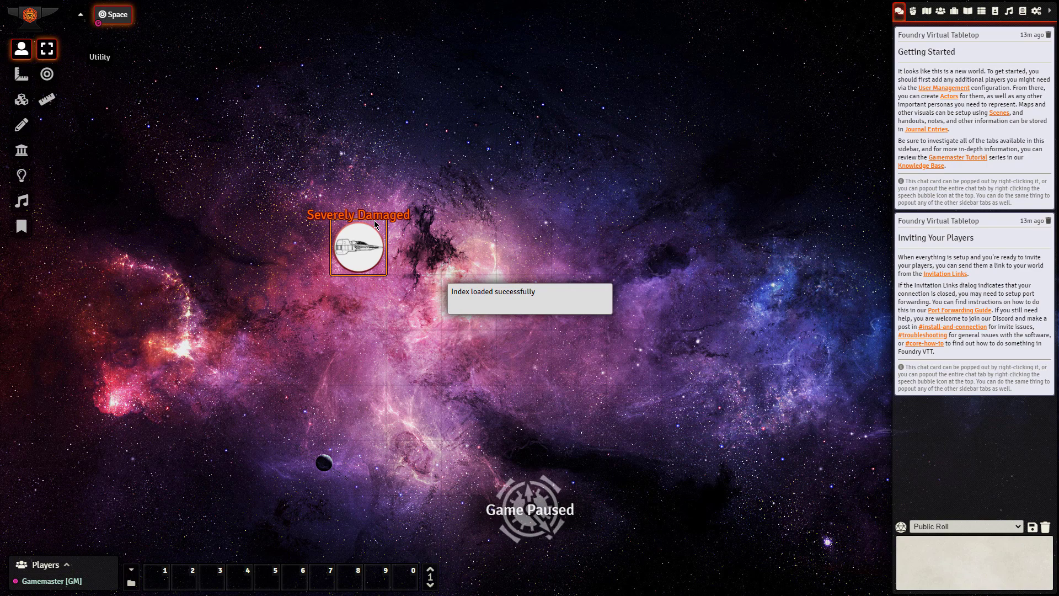
Search for "thug", place a Typical Thug token on the scene below the A-Wing and open its sheet
type("thug")
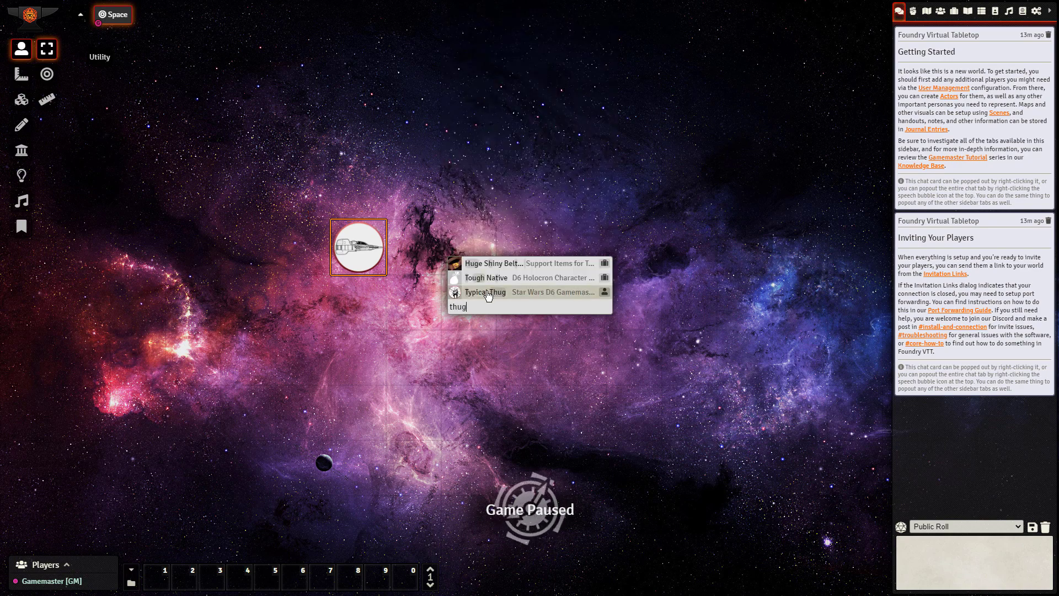
left_click_drag(488, 295, 419, 353)
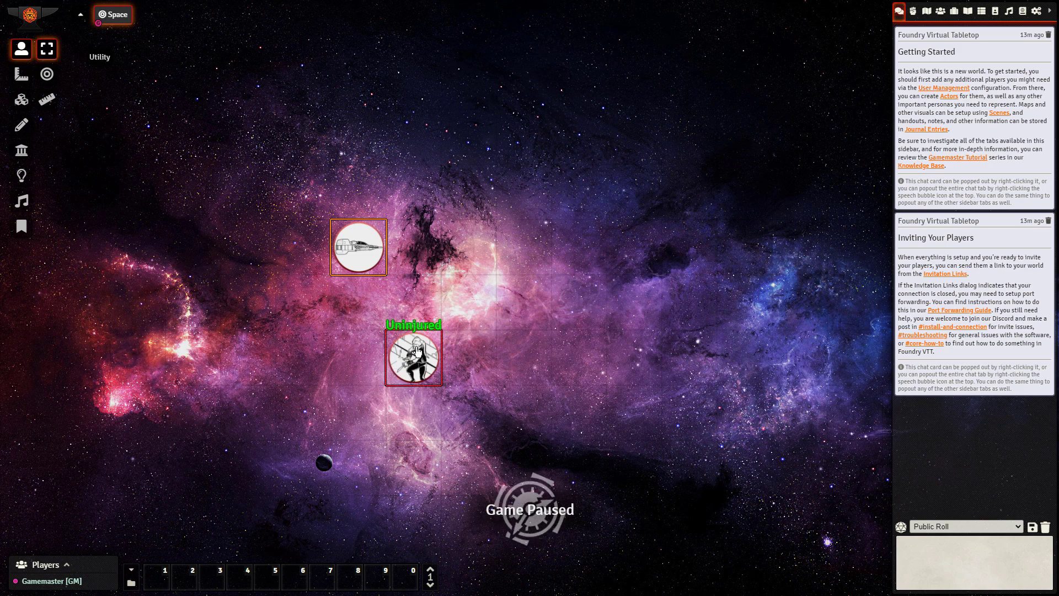
double_click(416, 355)
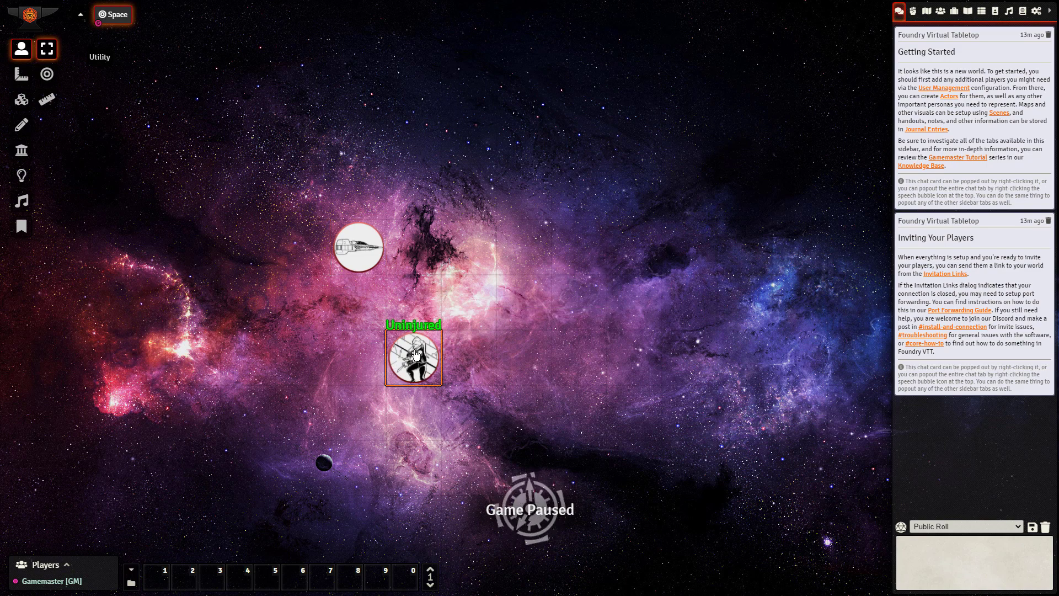
Set the default sheet for the Typical Thug's actor type to Star Wars and change the thug's wound level
left_click(700, 87)
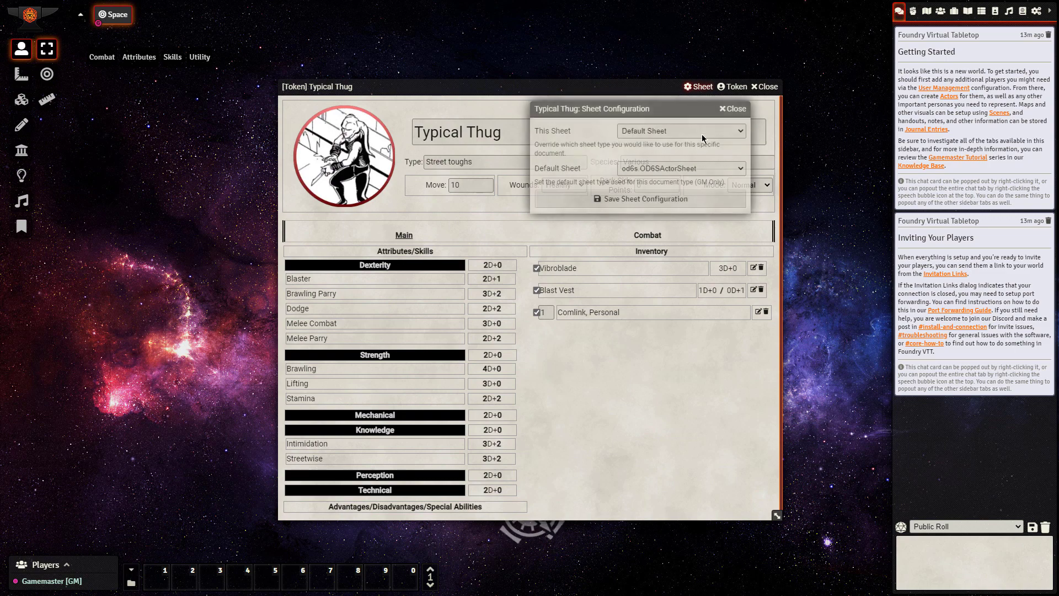
left_click(685, 169)
left_click(666, 191)
left_click(653, 199)
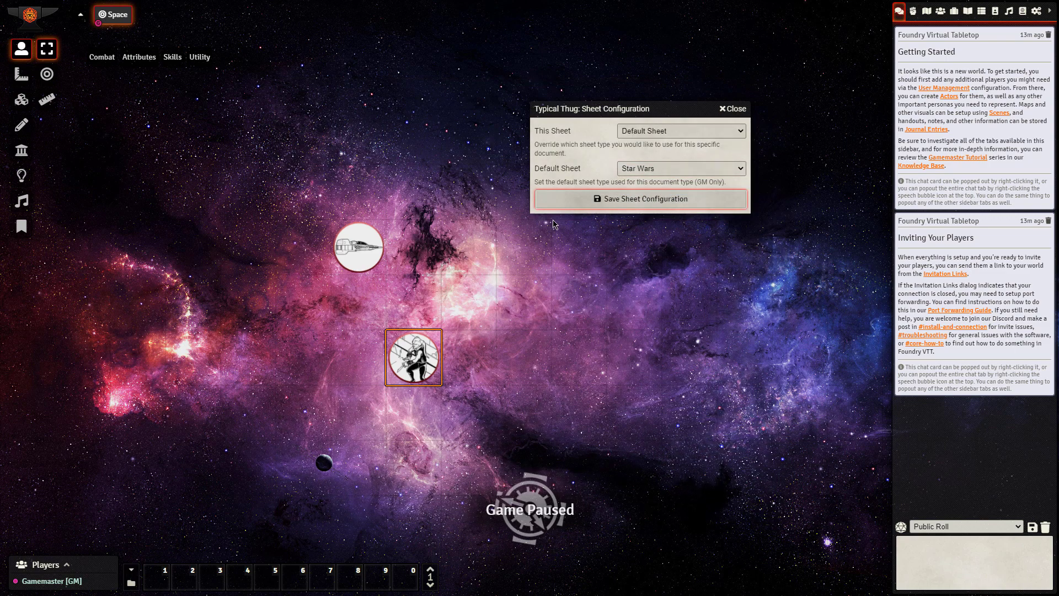
left_click(459, 189)
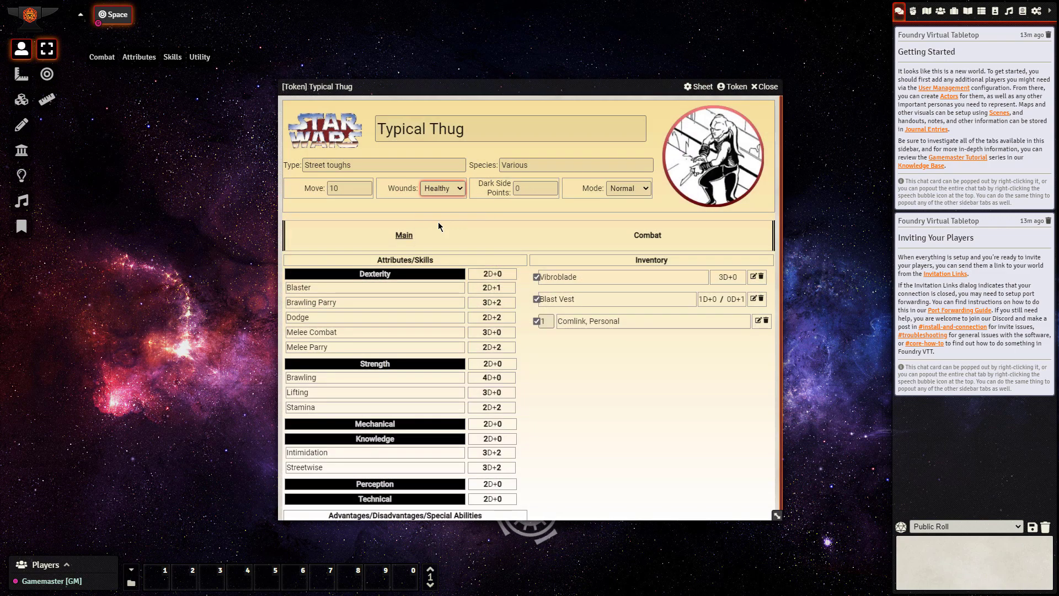
left_click(771, 87)
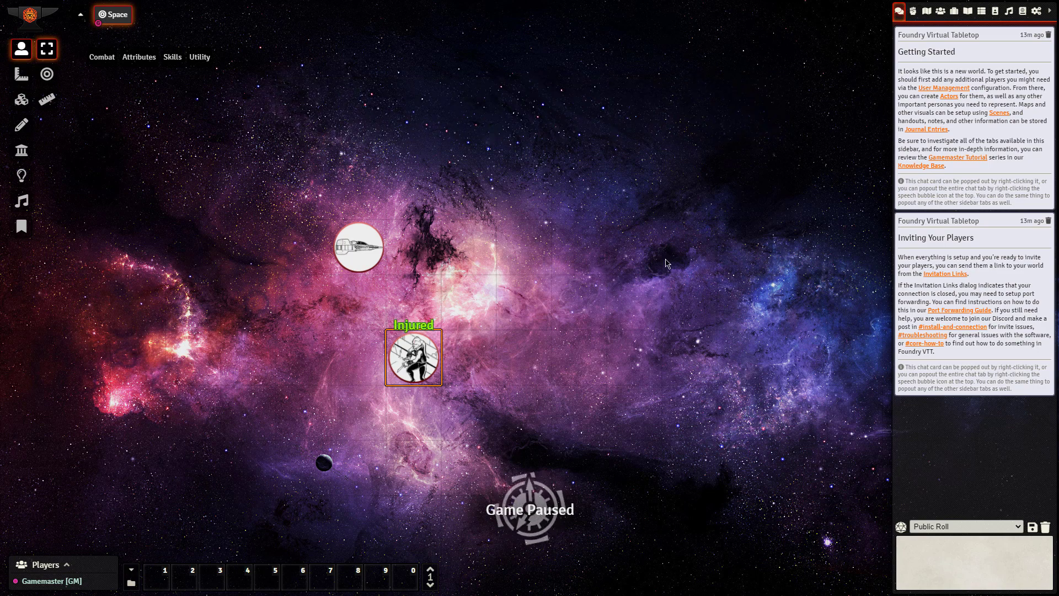
Open the module settings in the game configuration at the Health Estimate options
left_click(1035, 12)
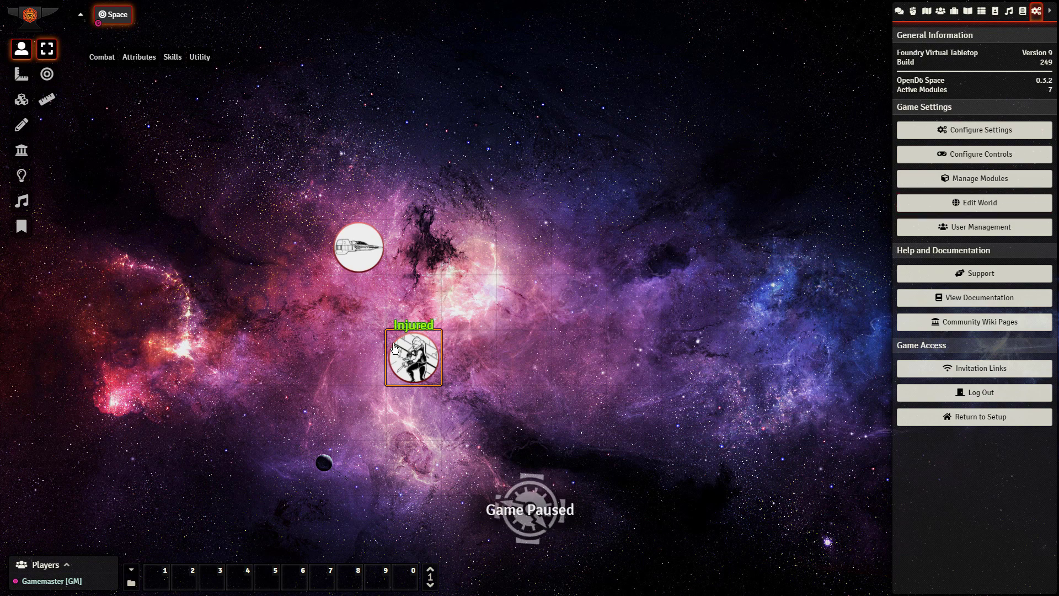
left_click(985, 132)
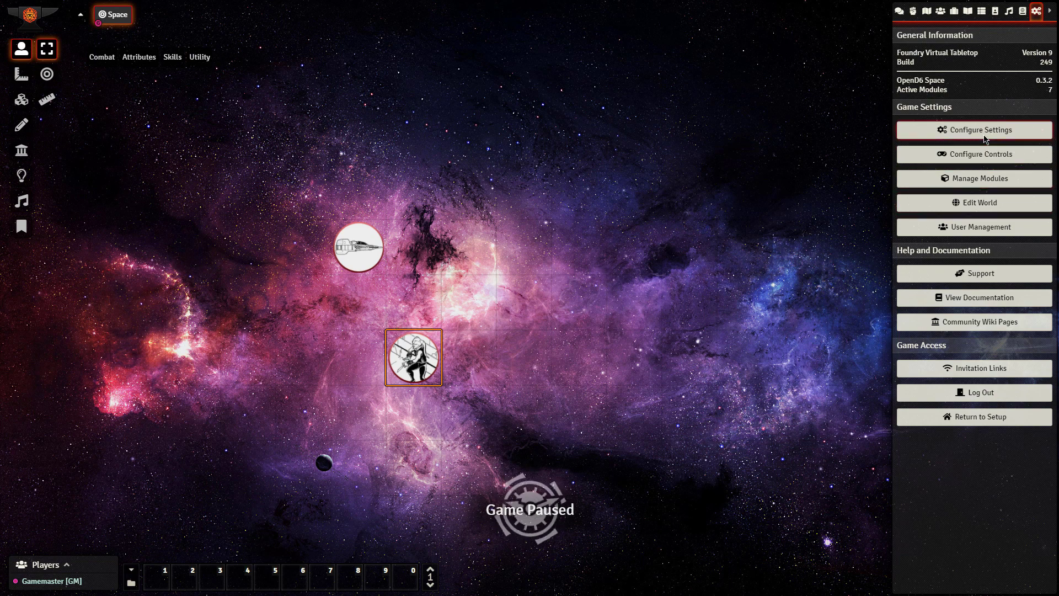
left_click(620, 40)
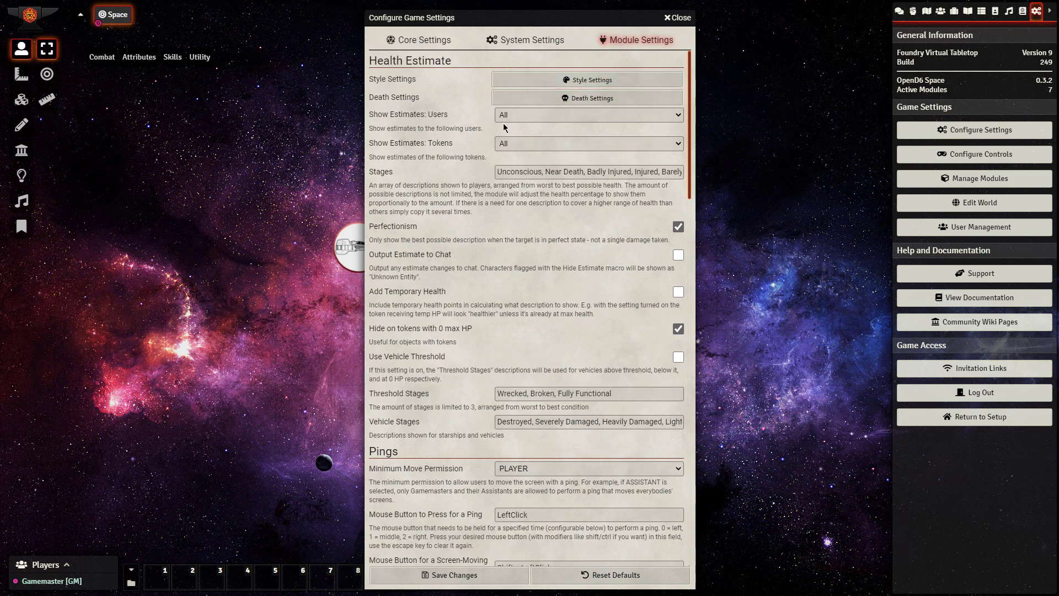
scroll(568, 161, "down", 2)
scroll(569, 166, "up", 2)
double_click(528, 165)
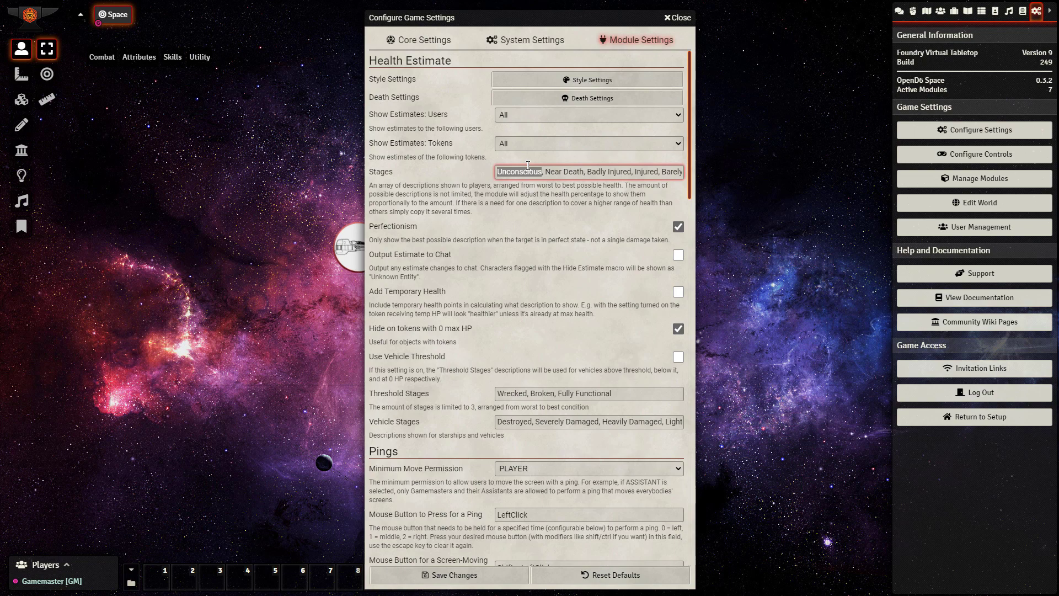
type("Dead")
key("ctrl+z")
Replace the Health Estimate stages with "Wounded, Stunned, Healthy"
left_click_drag(596, 171, 662, 172)
left_click(660, 172)
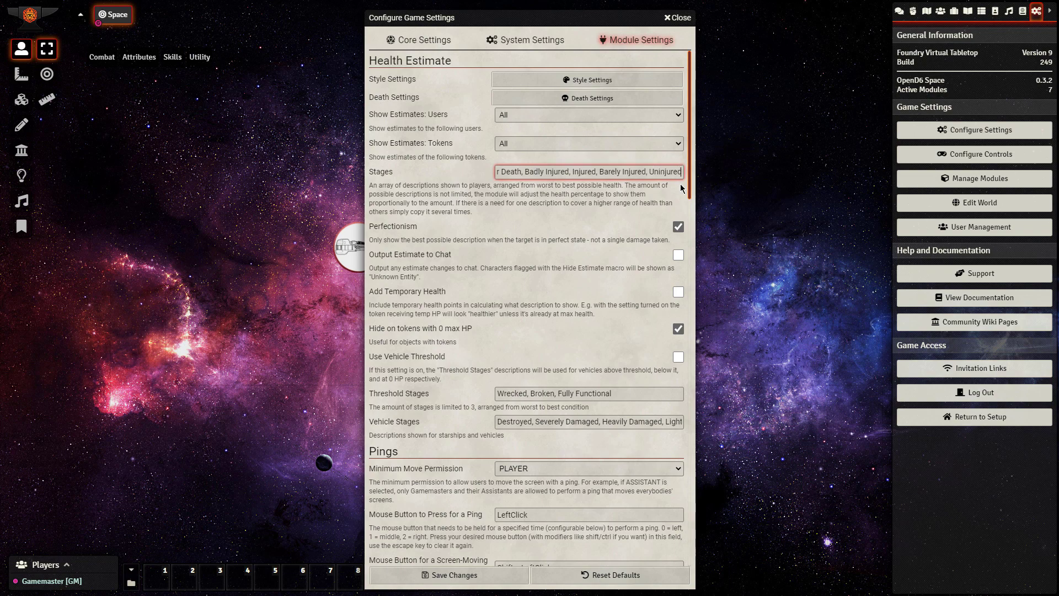
type("Healthy")
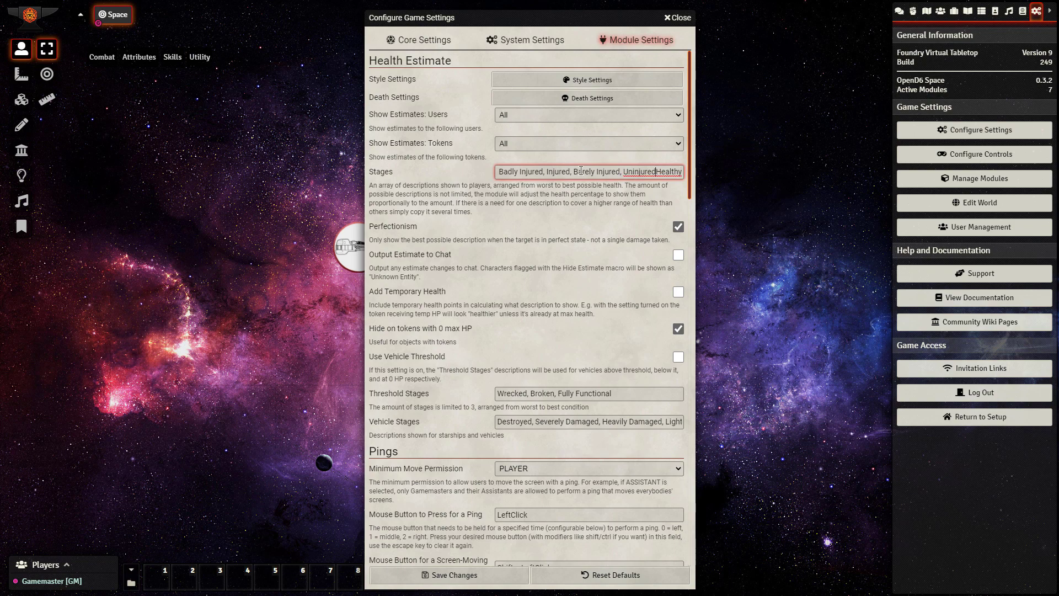
left_click_drag(579, 172, 454, 173)
type("Wound")
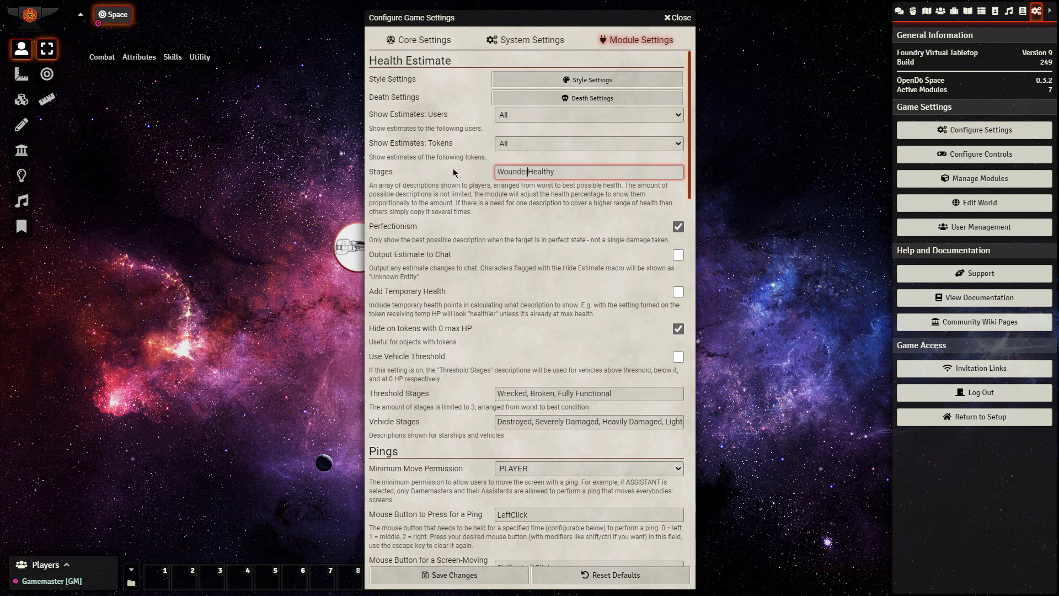
type("ed, Stunned,")
Add "Severely Wounded" at the start of the Health Estimate stages and save the settings
key("Home")
type("Severely ")
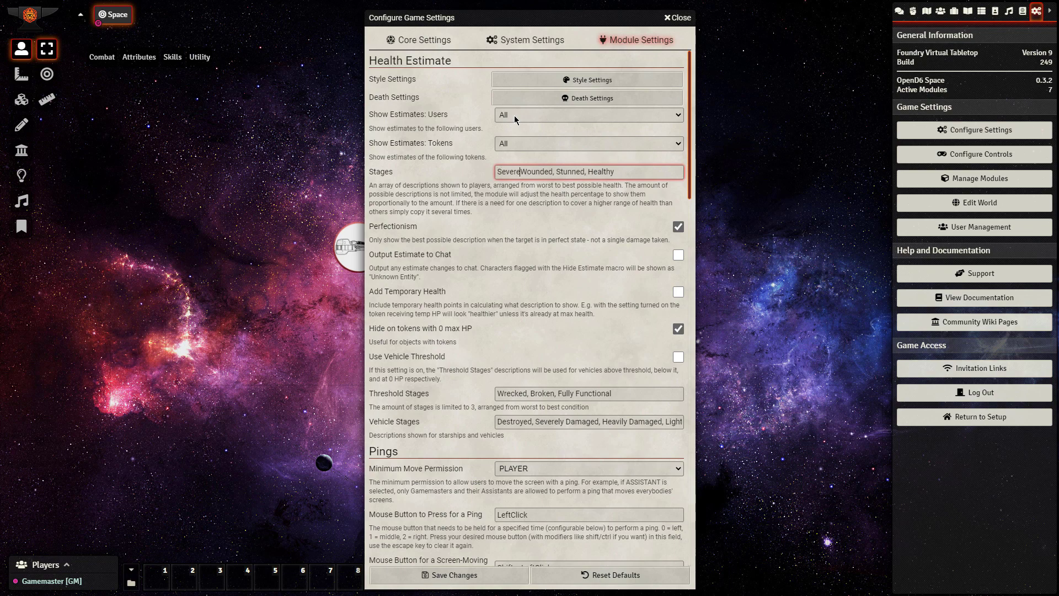
type("Wounded,")
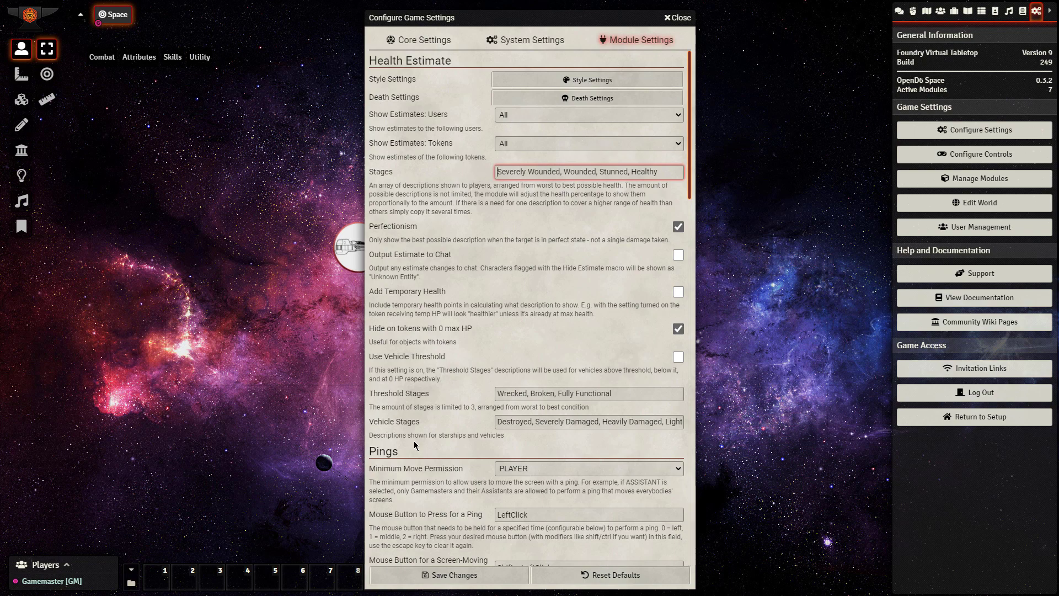
left_click(455, 576)
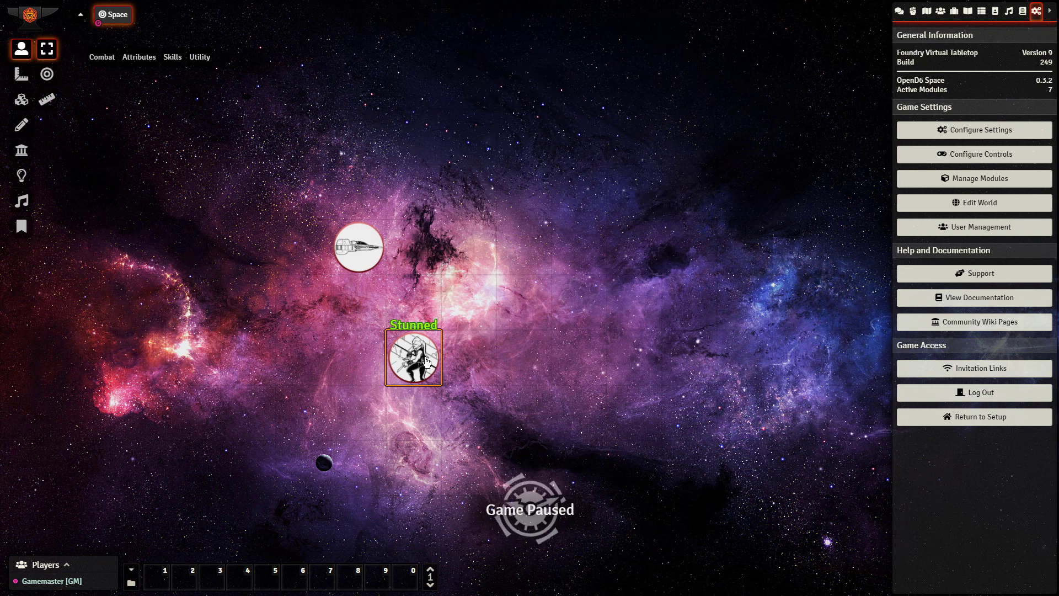
Set the Typical Thug's wound level to Wounded on its sheet and close the sheet
double_click(429, 364)
left_click(447, 189)
left_click(446, 212)
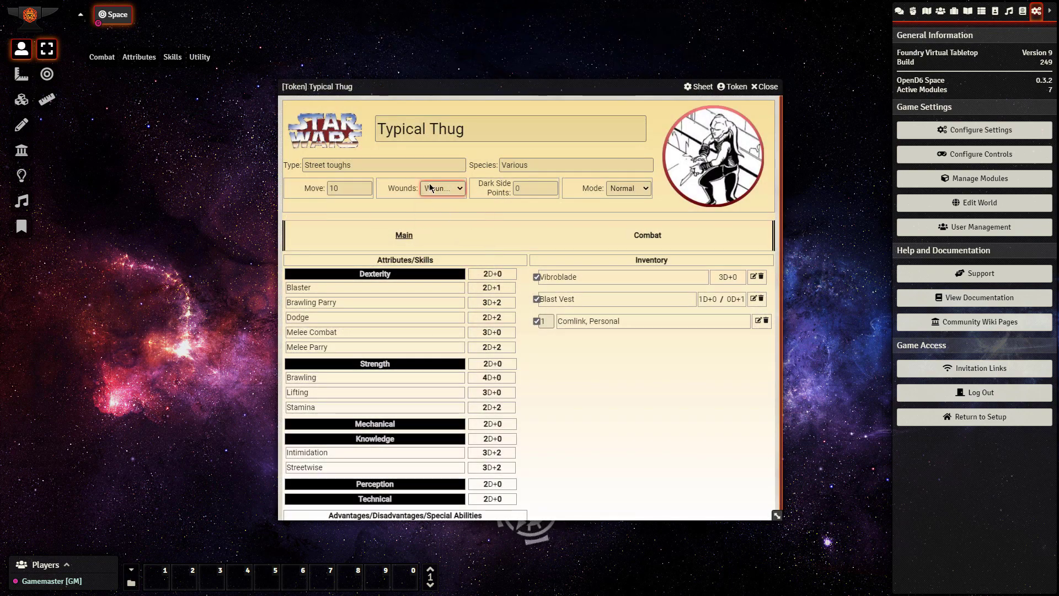
left_click(431, 188)
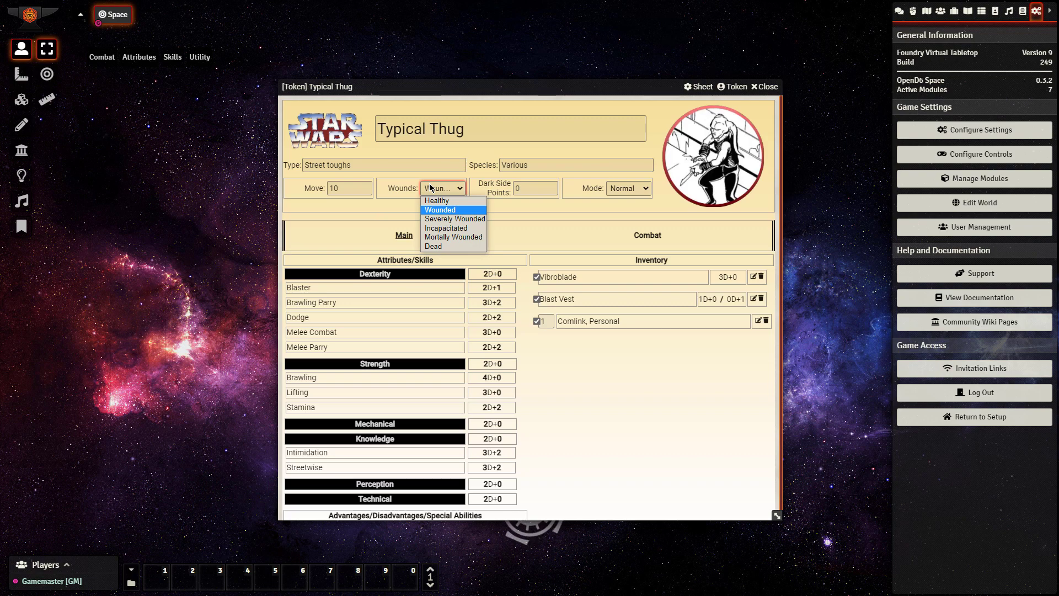
left_click(454, 212)
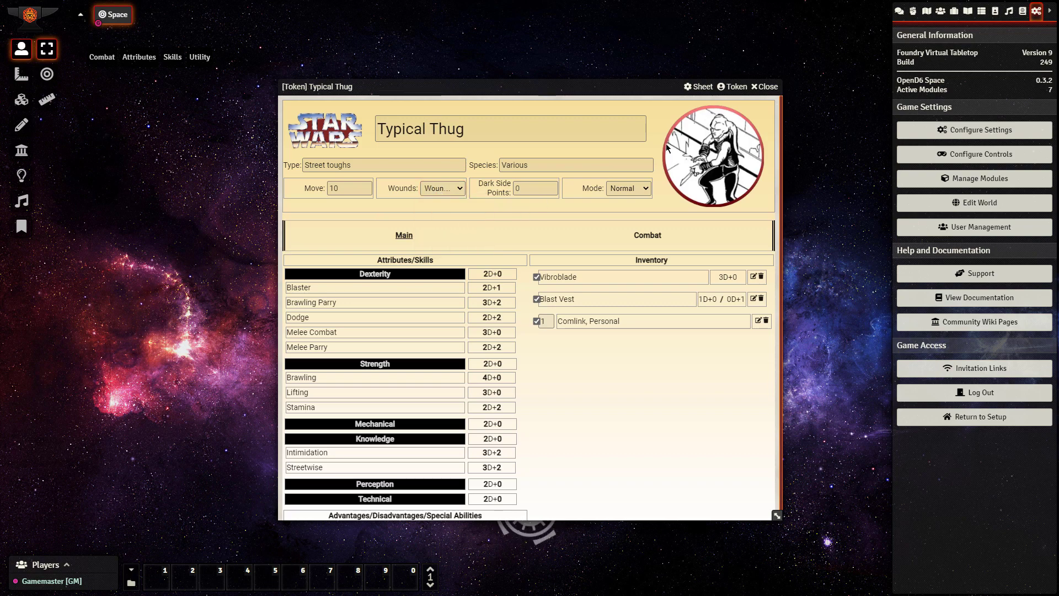
left_click(775, 87)
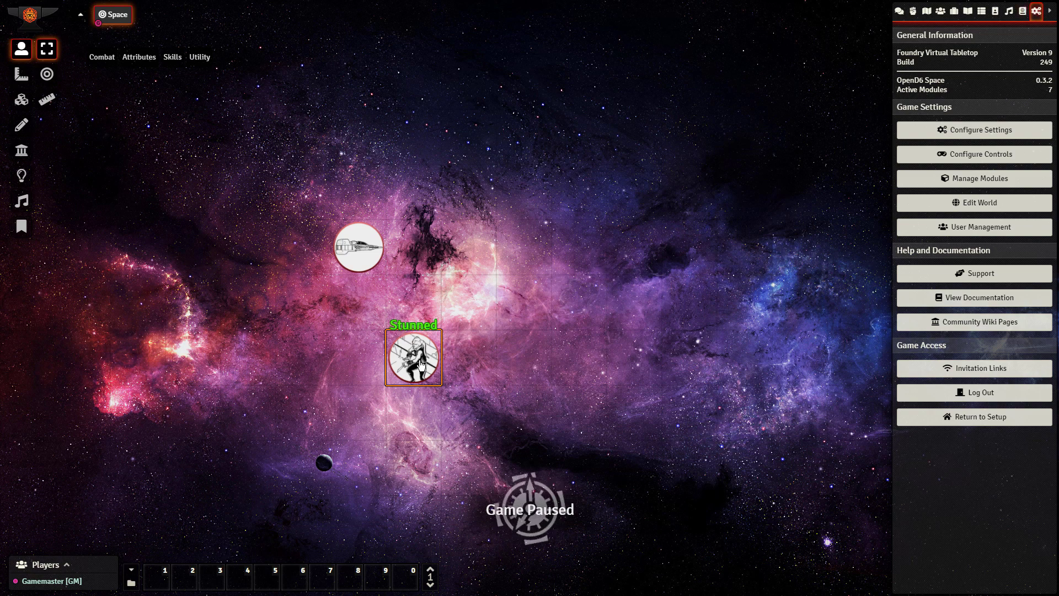
Set NPC Deadliness and Creature Deadliness to "Standard OpenD6 wound levels" in the system's Deadliness Options and save
left_click(982, 131)
left_click(502, 41)
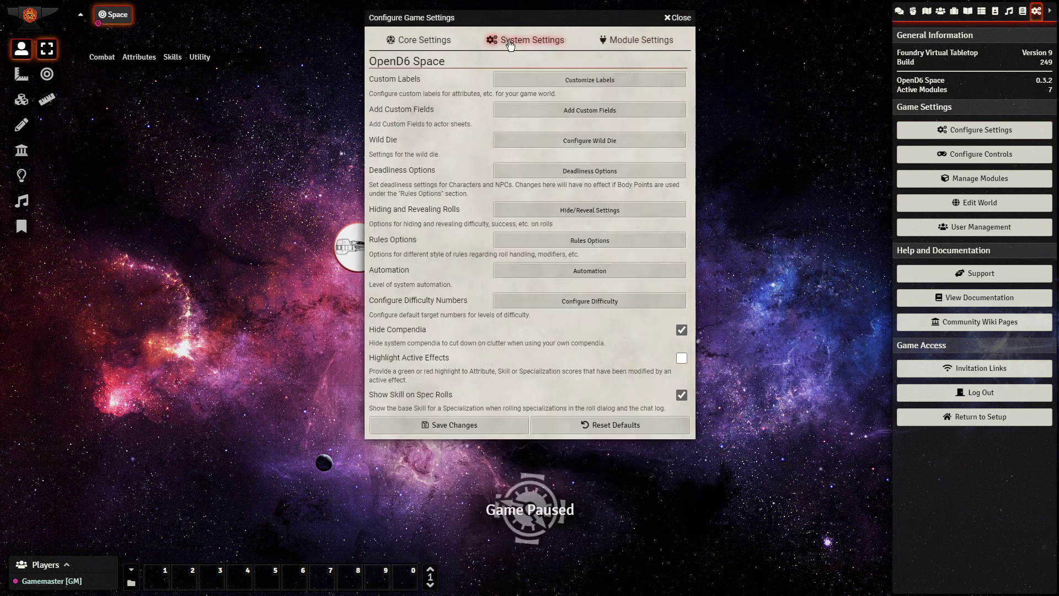
left_click(552, 172)
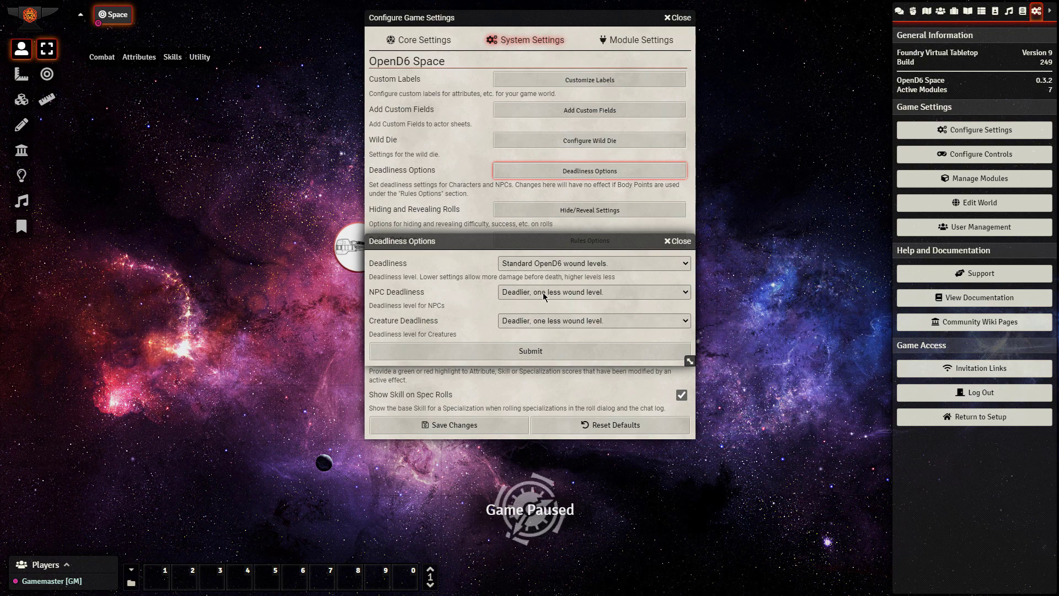
left_click(572, 295)
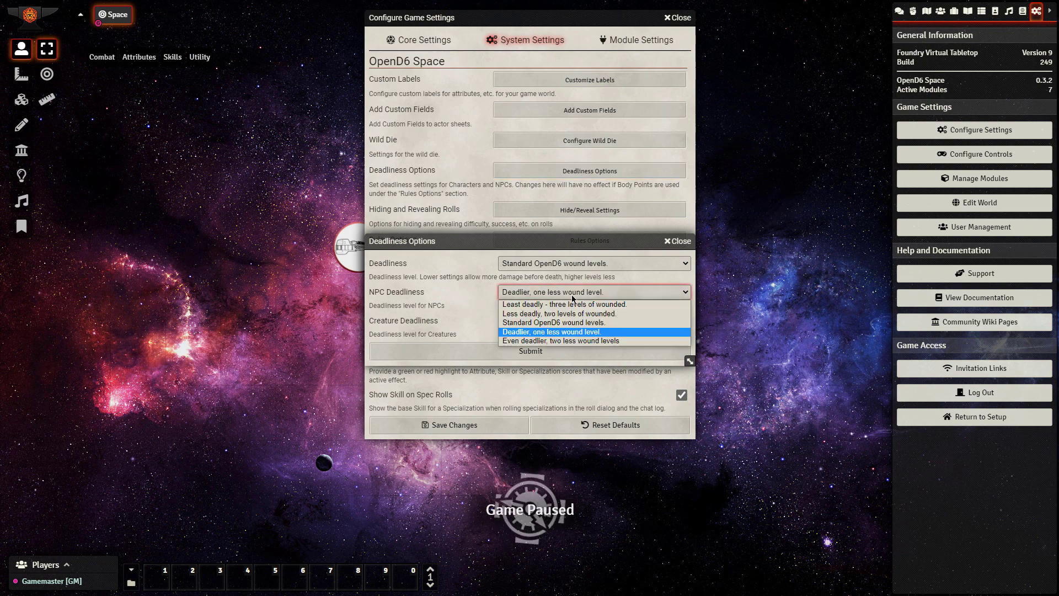
left_click(558, 323)
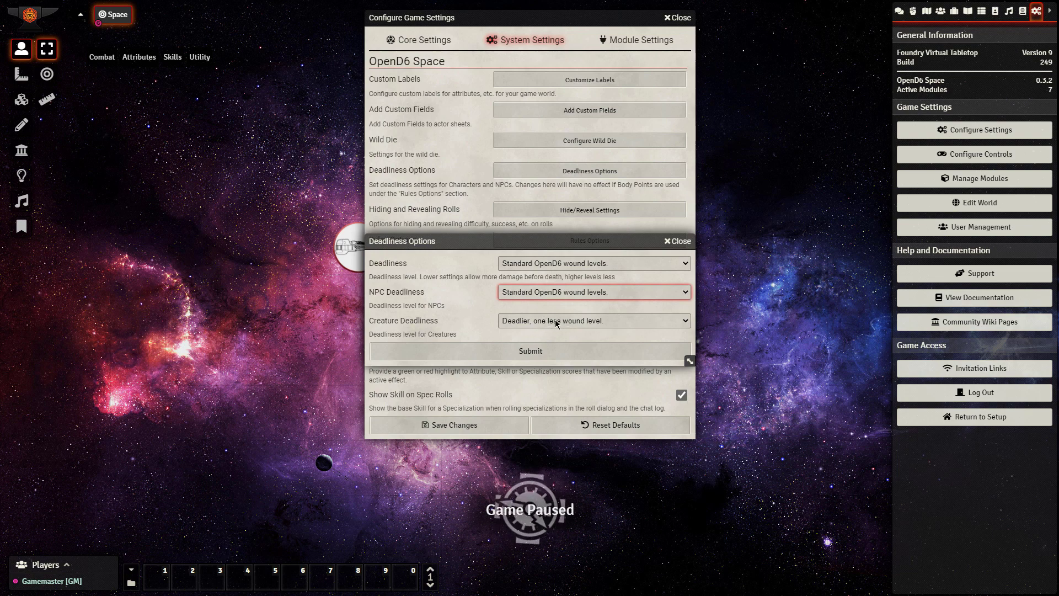
left_click(556, 323)
left_click(553, 354)
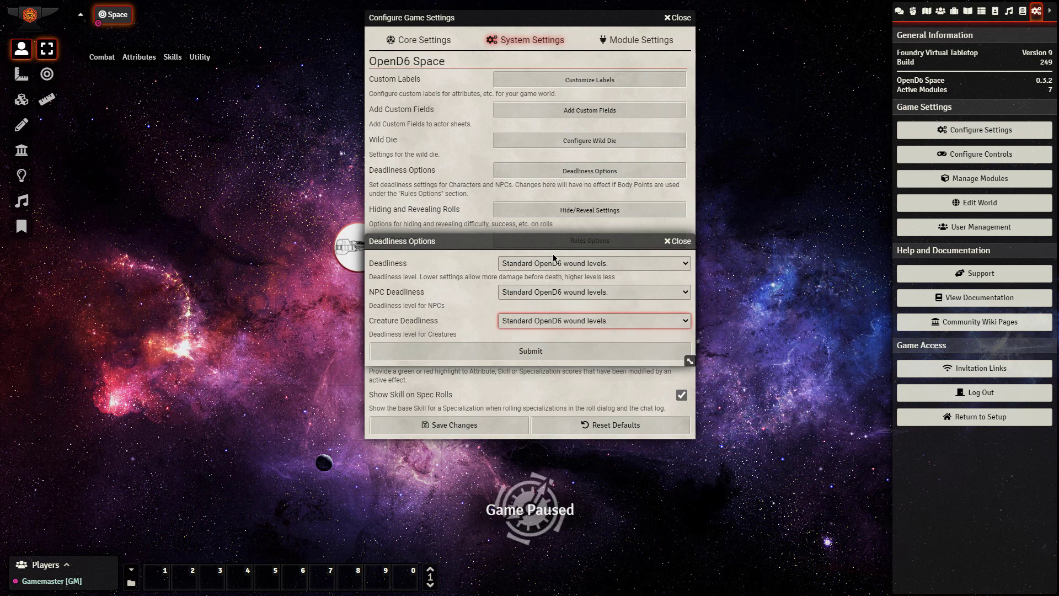
left_click(529, 353)
left_click(466, 426)
Select Stunned as the Typical Thug's wound level, close its sheet and open it again
double_click(421, 368)
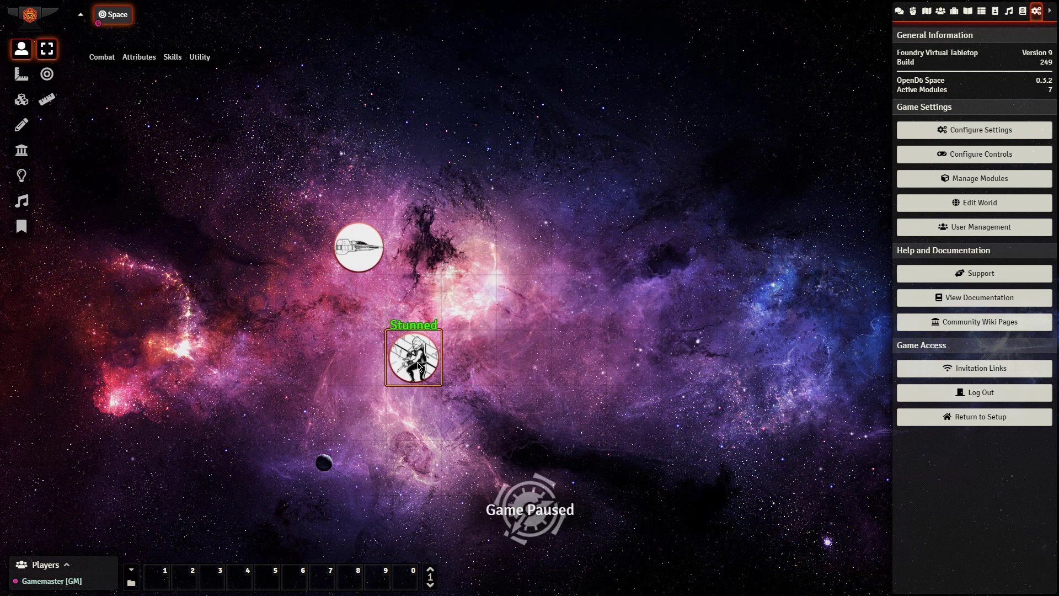
left_click(428, 191)
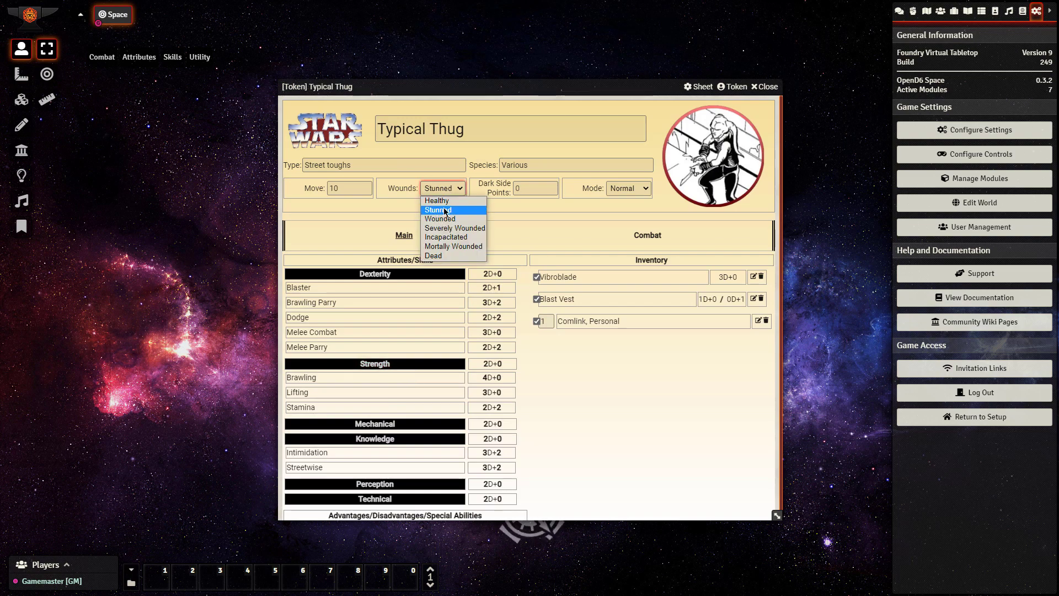
left_click(446, 210)
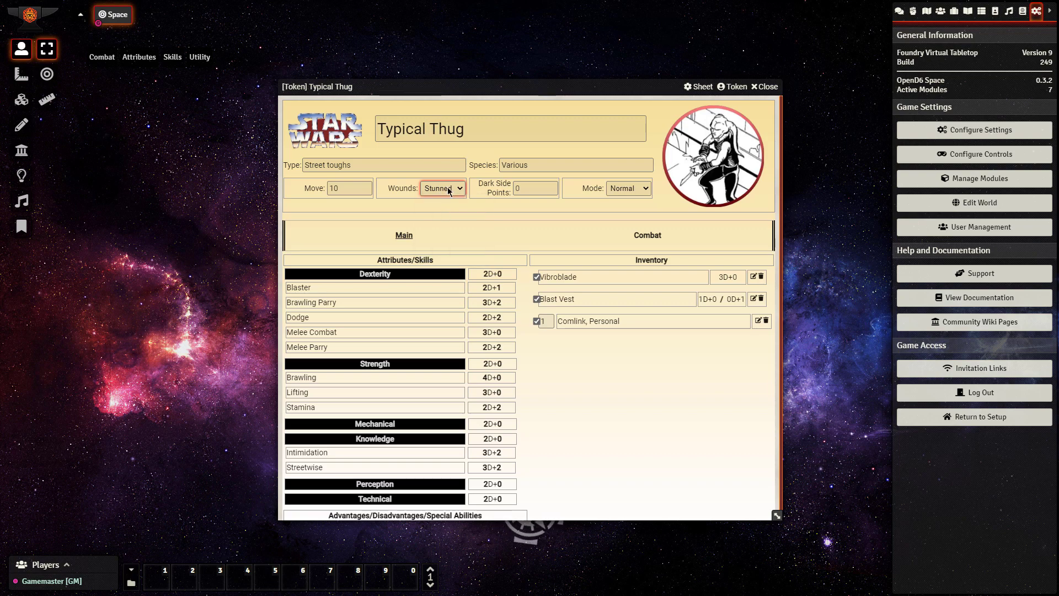
left_click(774, 87)
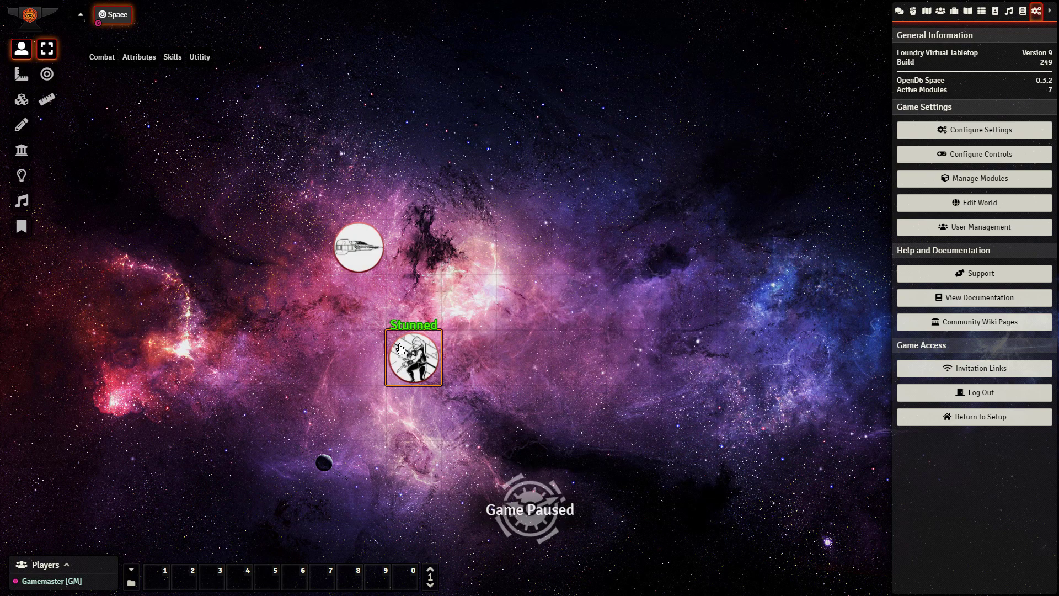
double_click(412, 353)
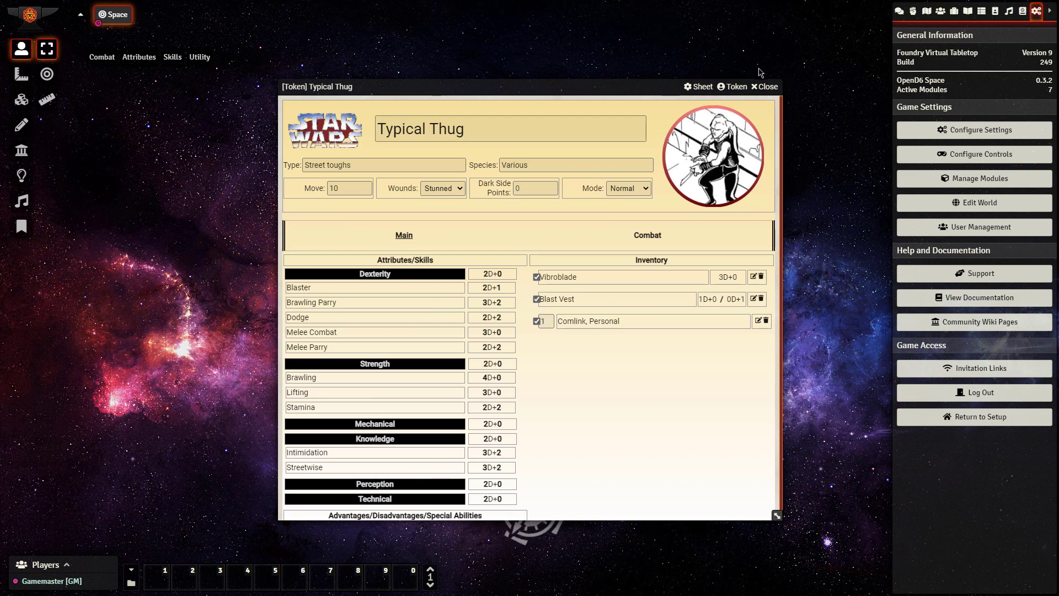
Reopen the Typical Thug's sheet, quick-search the world for "blasters" and add the E-Web Repeating Blaster to its inventory
left_click(767, 87)
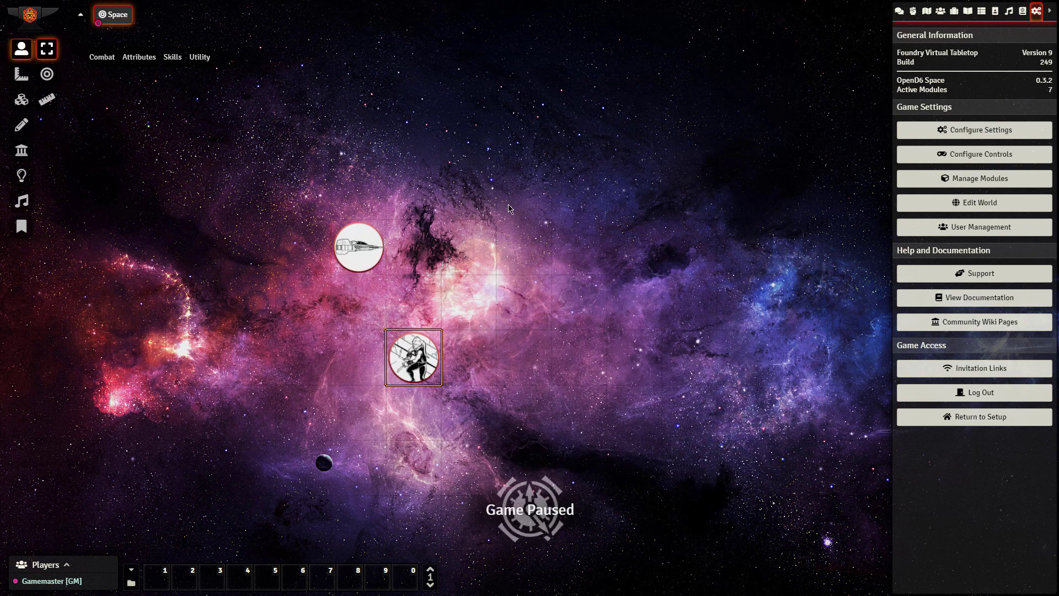
double_click(415, 356)
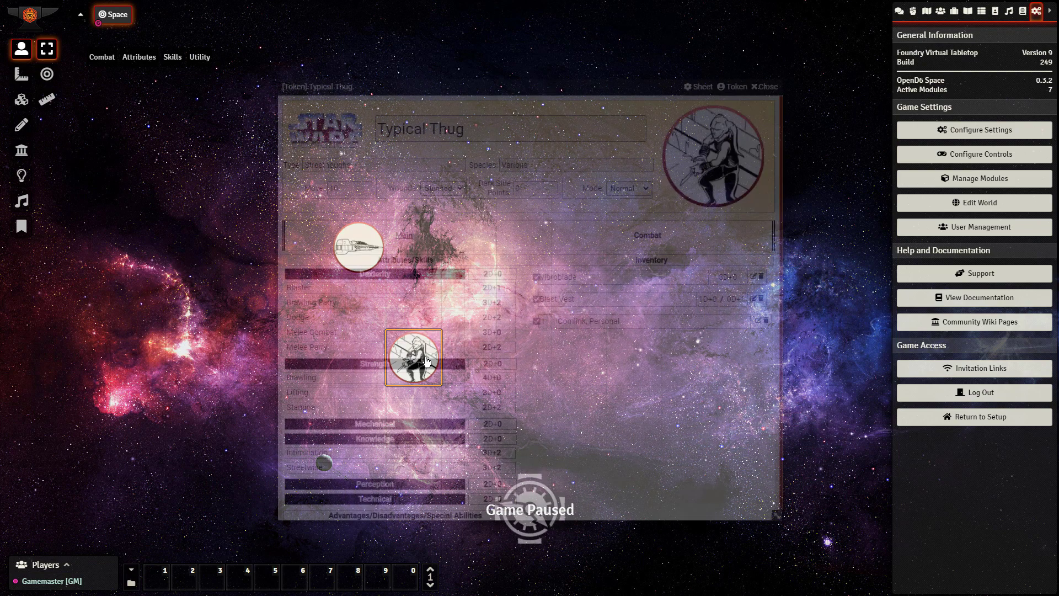
key("ctrl+space")
type("b")
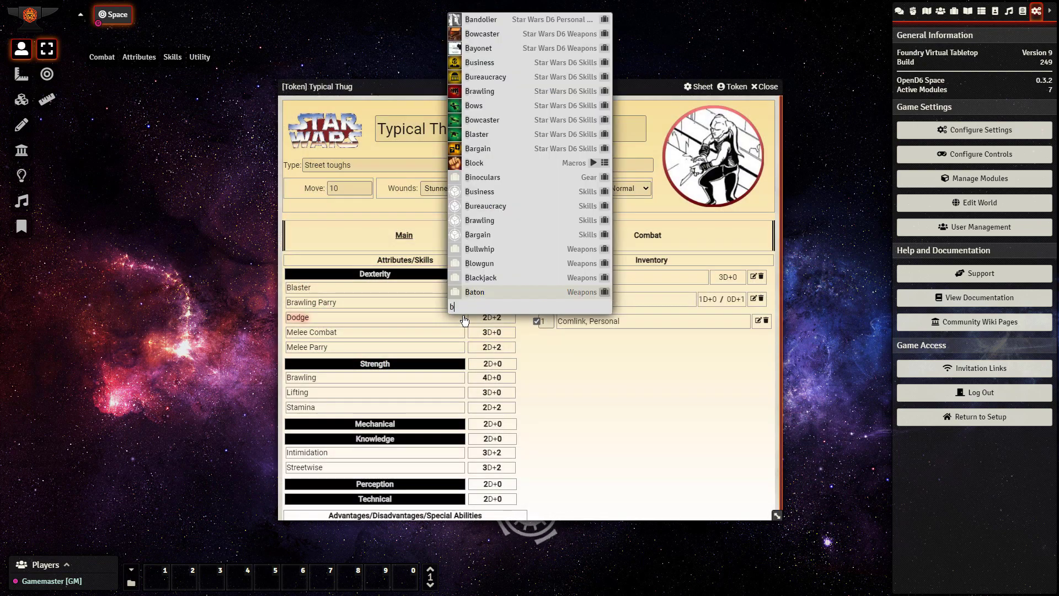
type("lasters")
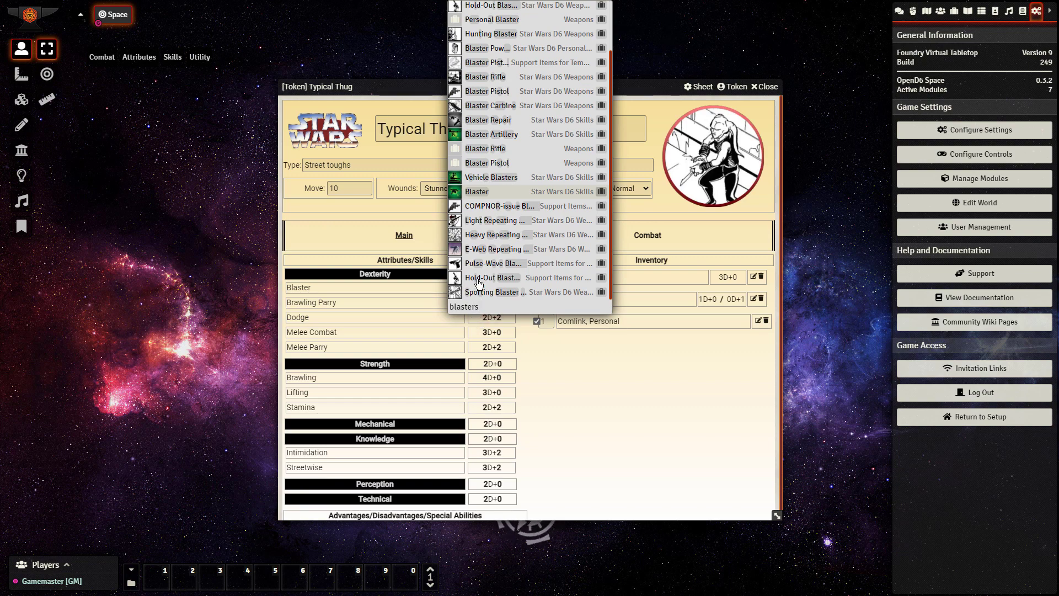
left_click_drag(491, 250, 599, 360)
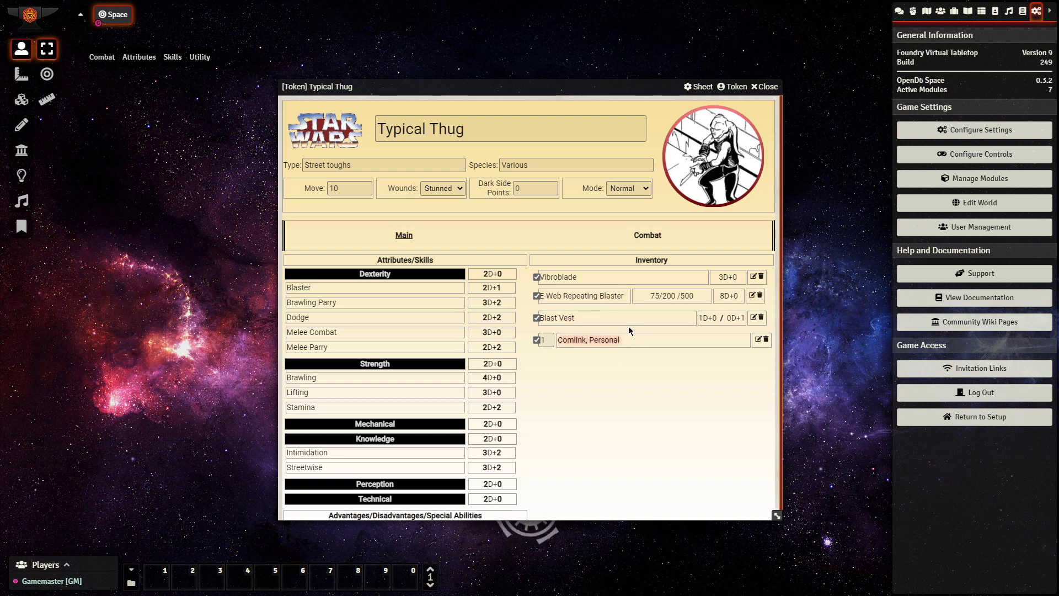
Delete the E-Web Repeating Blaster from the Typical Thug's inventory, then close the sheet and deselect the token
left_click(760, 296)
left_click(518, 322)
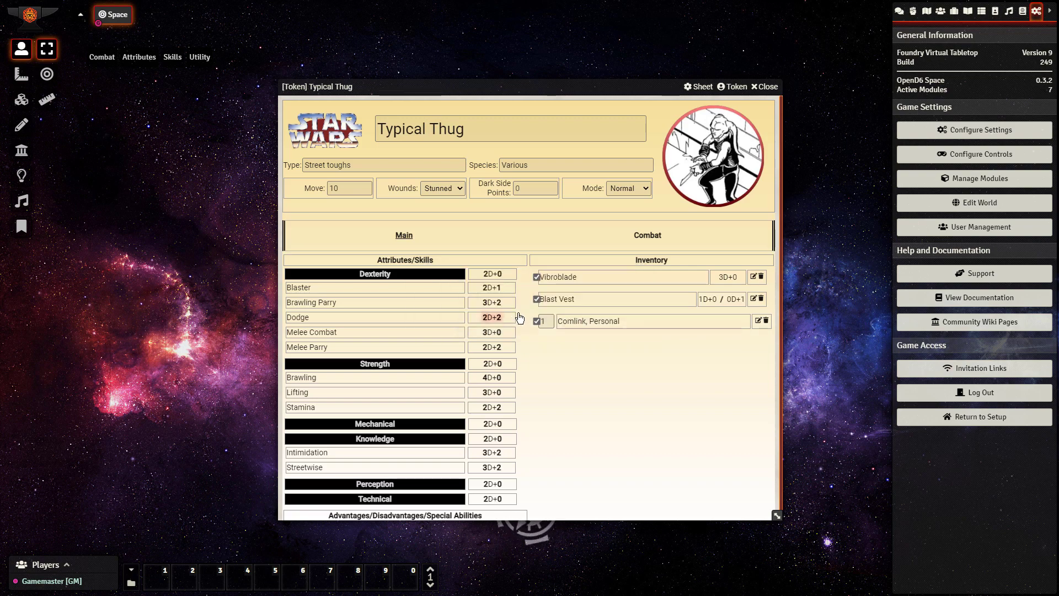
left_click(761, 87)
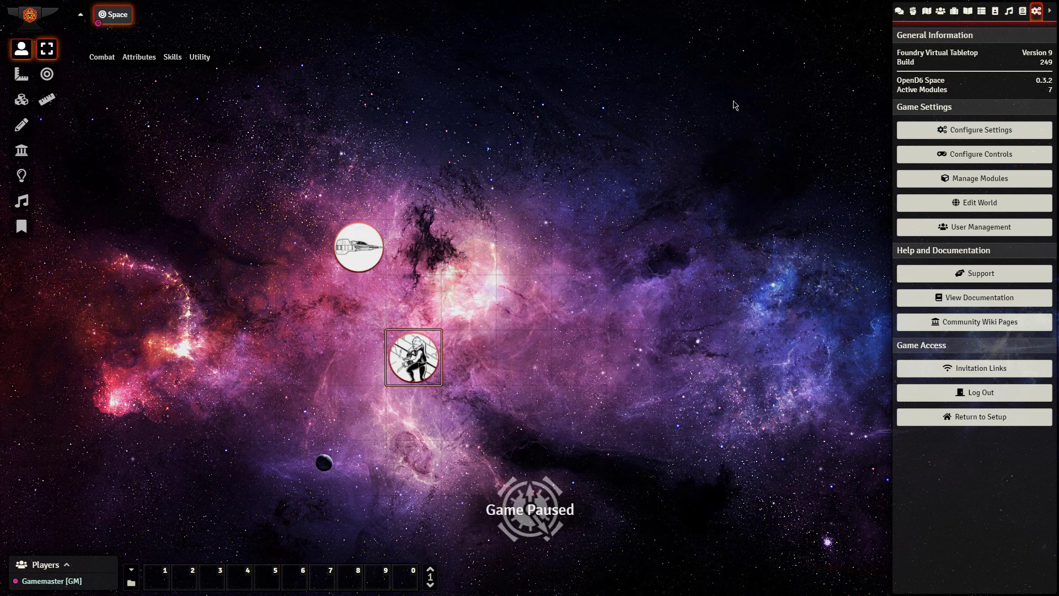
left_click_drag(481, 148, 558, 202)
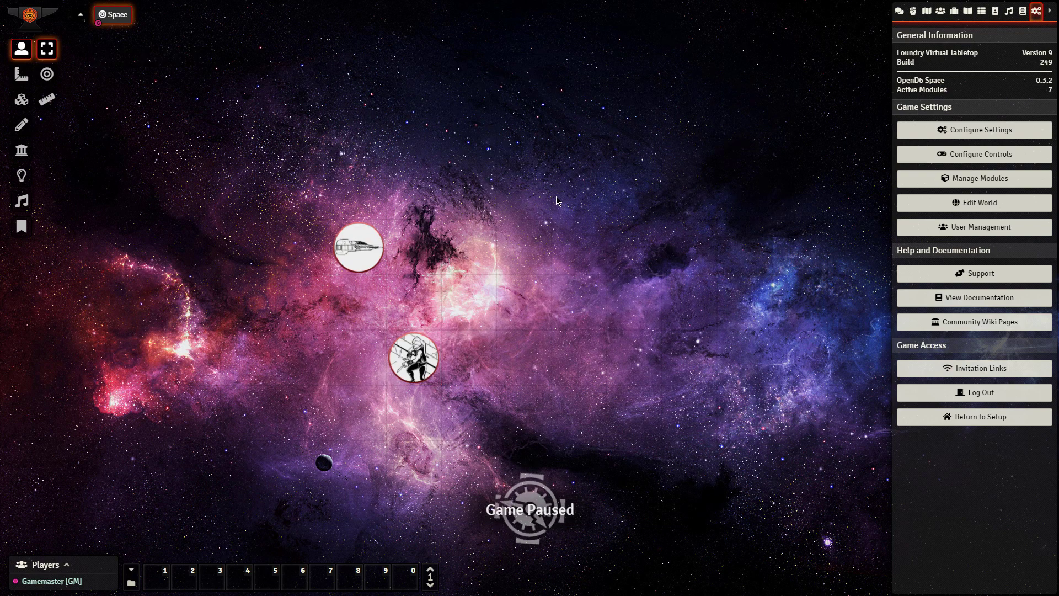